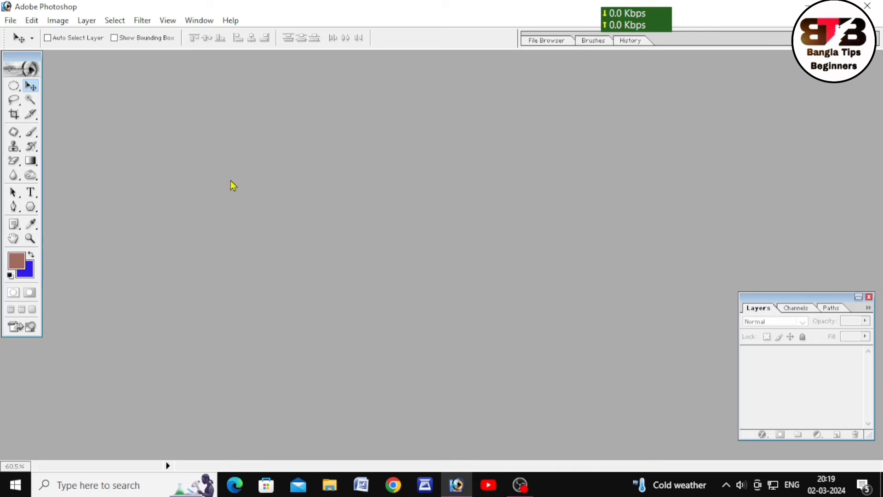
Step: Open the IMG_20200705 full-length photo from Downloads as a new document
key(ctrl+o)
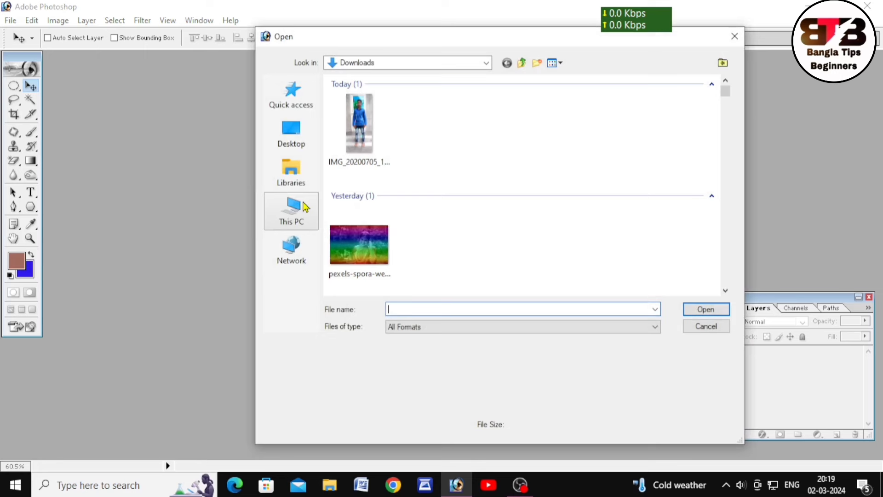
click(361, 144)
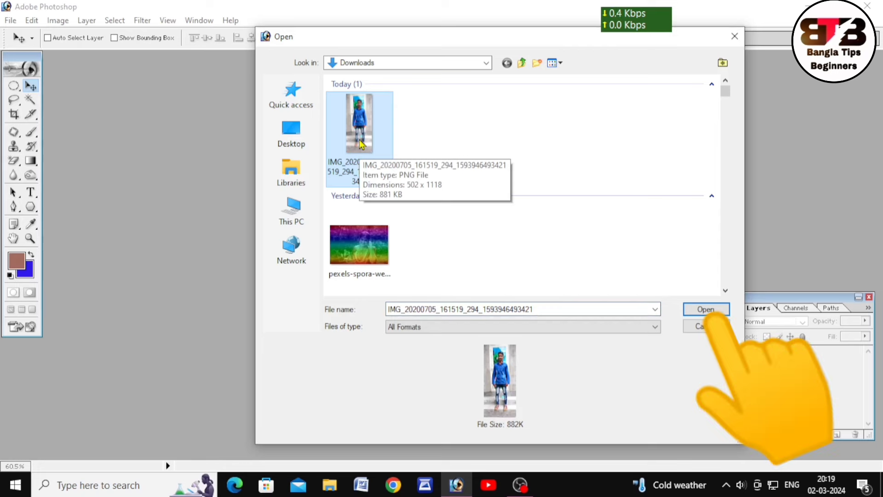
click(704, 312)
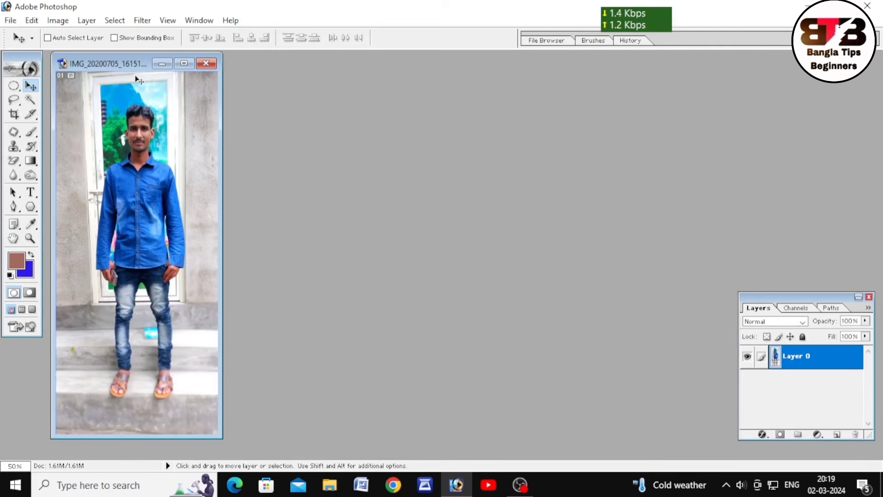
Step: Maximize the photo's document window and fit the whole image to the screen height
drag(128, 63, 283, 73)
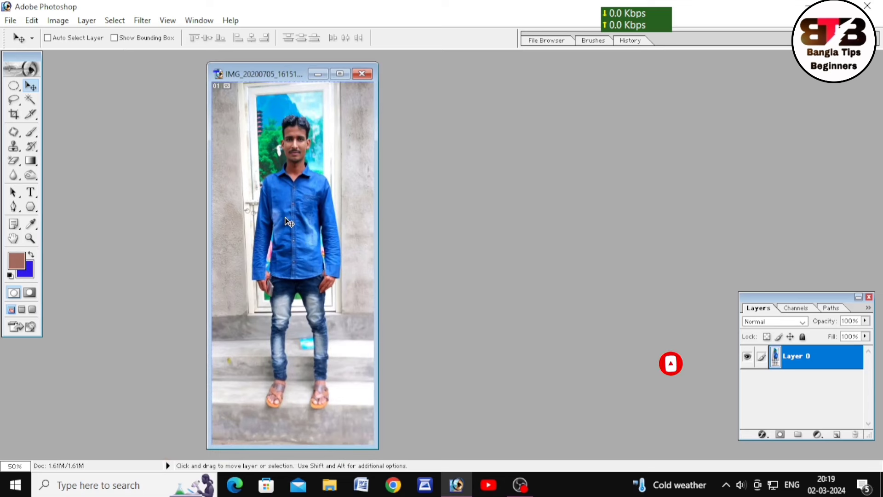
drag(286, 79, 145, 75)
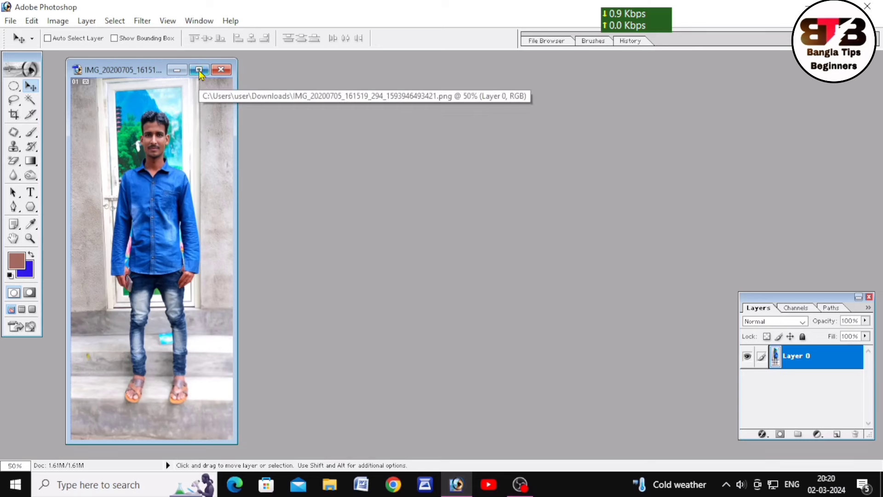
click(199, 69)
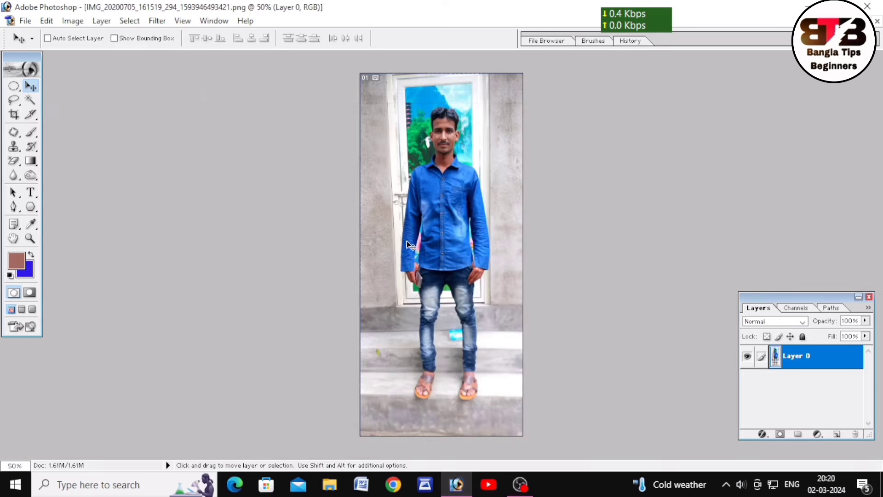
key(ctrl+0)
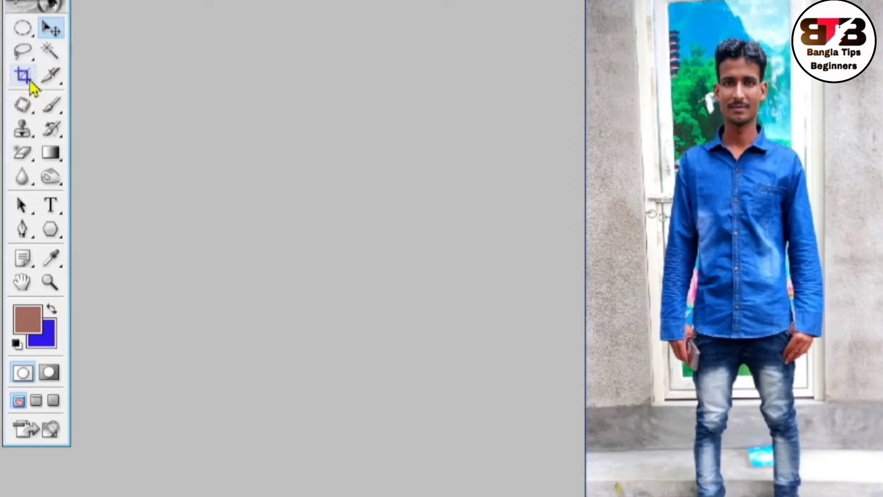
Step: Crop the photo to a centred head-and-shoulders portrait of about 1.2 × 1.5 inches
click(23, 75)
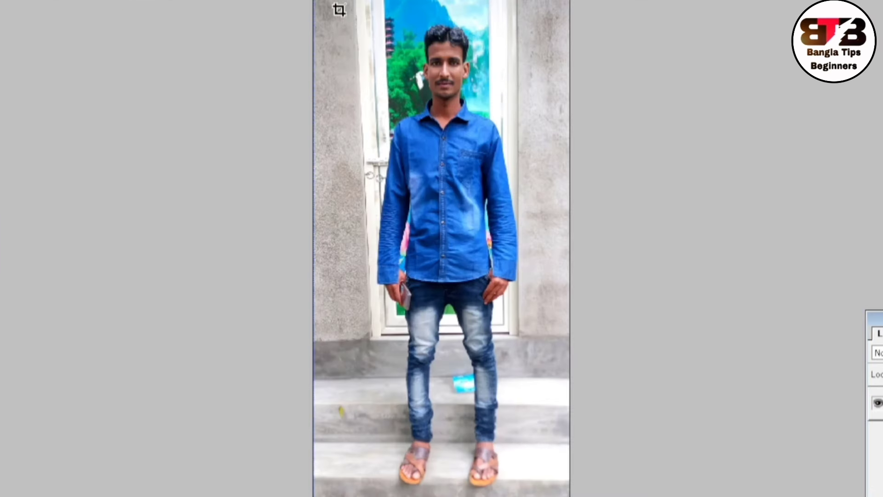
drag(339, 10, 515, 230)
drag(515, 230, 482, 188)
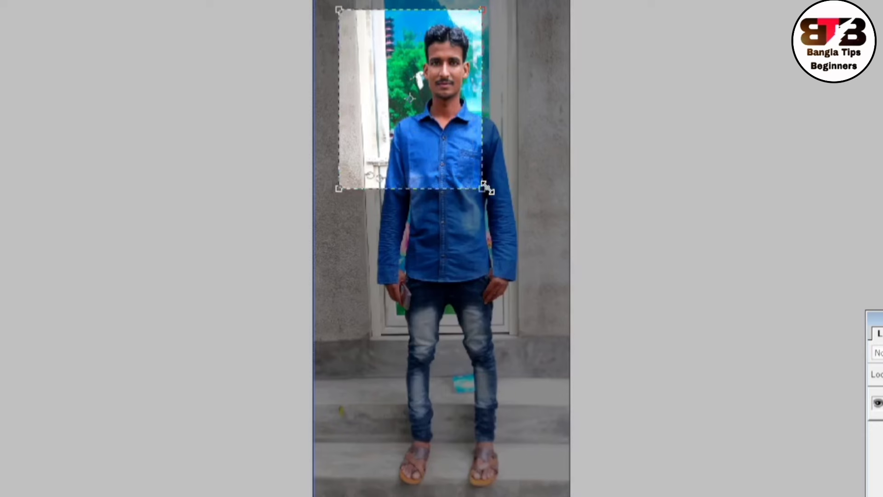
key(shift+Right)
key(shift+Right)
key(shift+Right)
key(shift+Right)
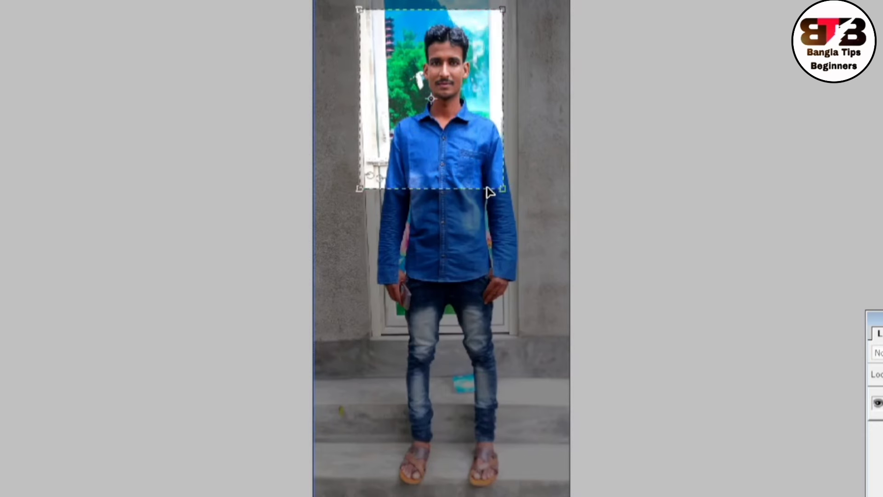
key(shift+Right)
key(shift+Right)
key(shift+Right)
key(Right)
key(Right)
key(Right)
key(Right)
key(Left)
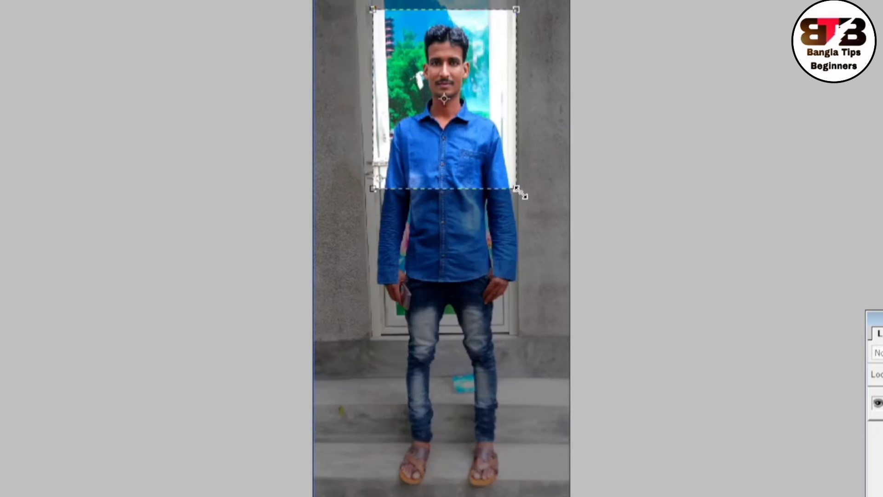
mouse_move(514, 190)
mouse_down()
mouse_move(497, 157)
mouse_move(503, 169)
mouse_up()
key(Right)
key(Right)
key(Right)
key(Right)
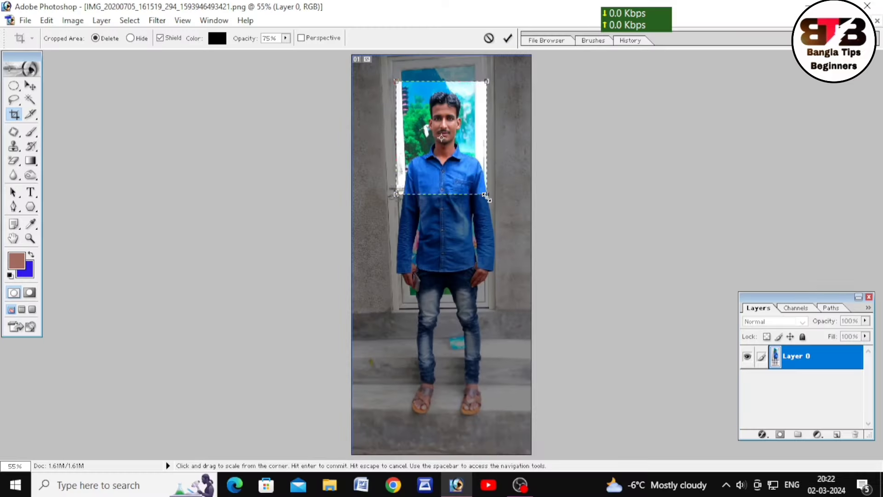
key(Right)
key(Right)
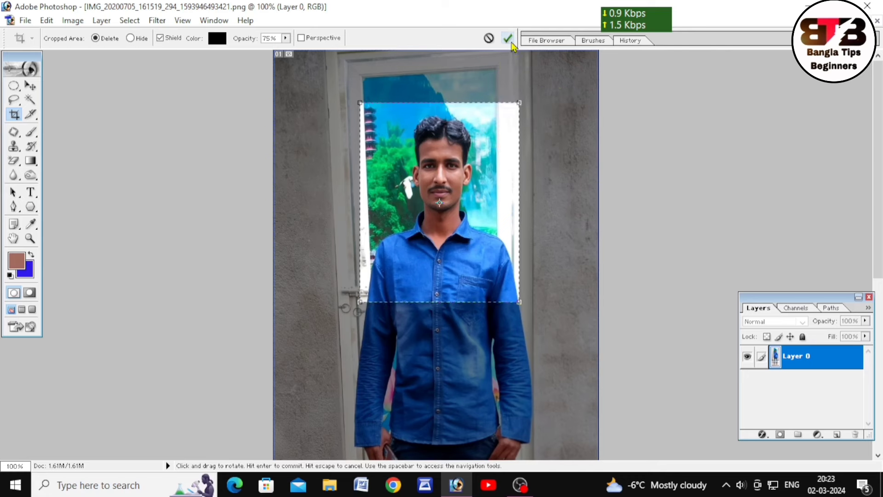
click(508, 38)
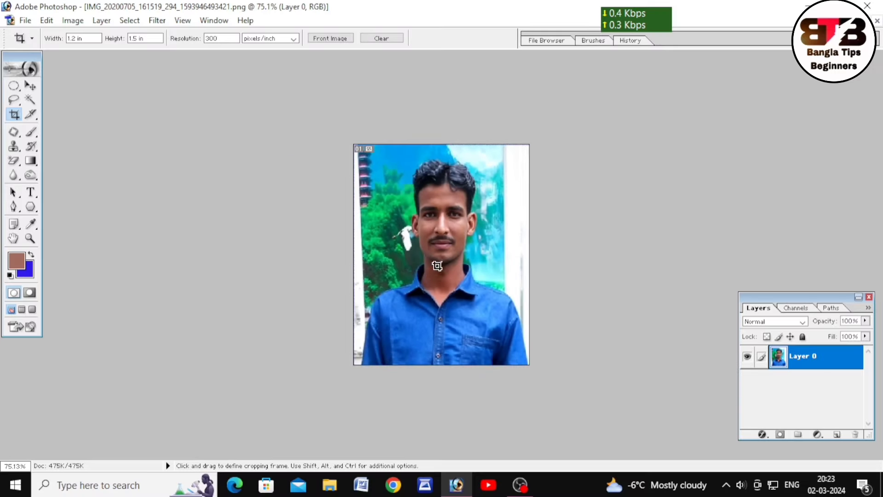
Step: Zoom in so the cropped portrait fills the screen, then zoom out slightly
key(ctrl+0)
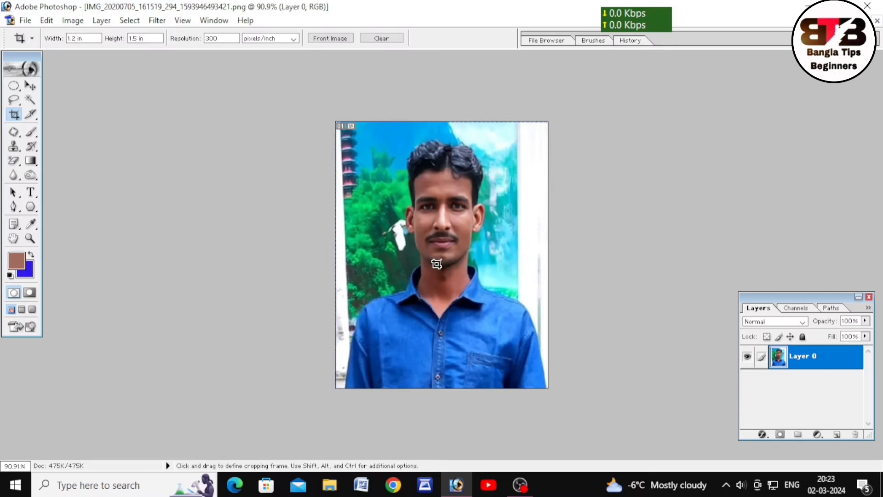
key(ctrl+0)
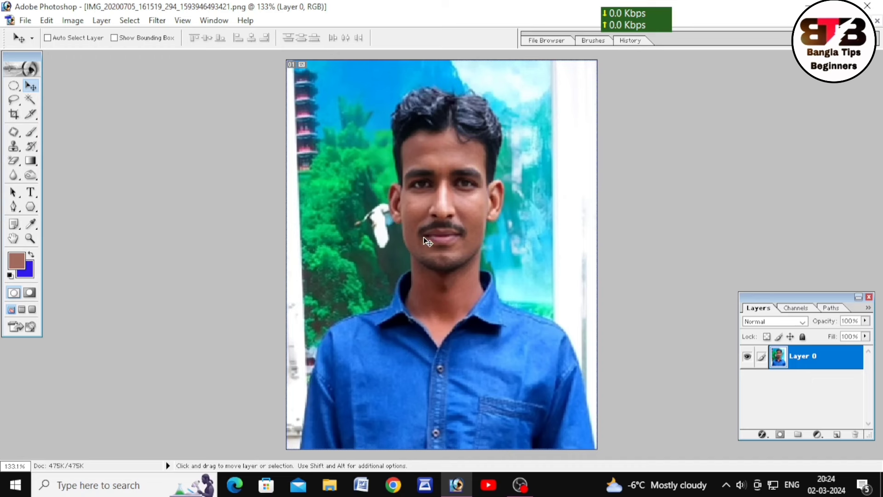
scroll(428, 242, down, 1)
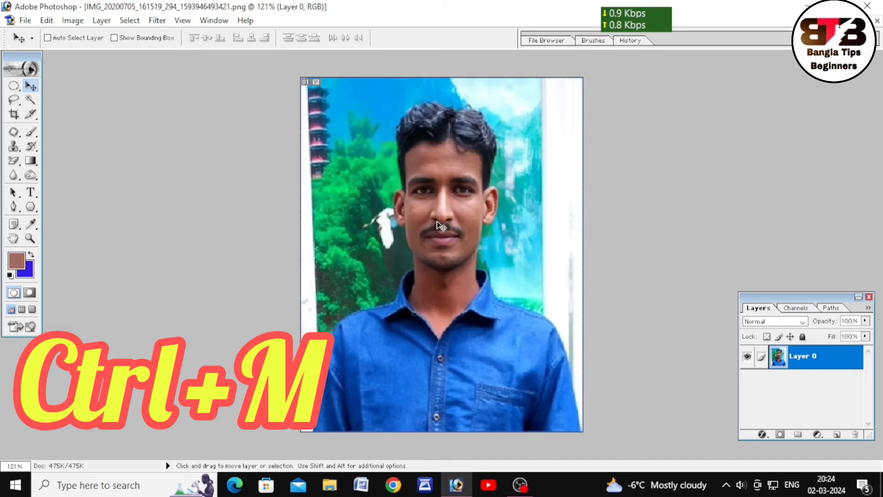
Step: Apply Curves with a midtone point raised to lighten the face and shirt
key(ctrl+m)
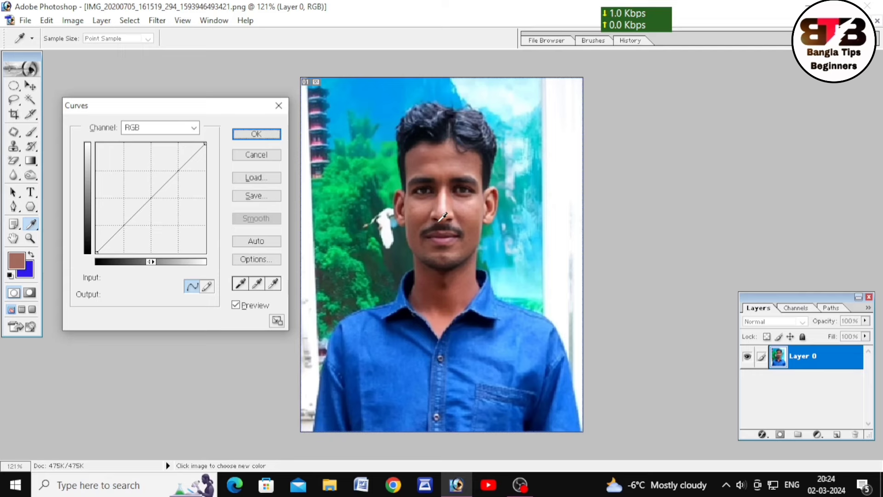
mouse_move(195, 108)
mouse_down()
mouse_move(389, 72)
mouse_move(214, 161)
mouse_move(346, 130)
mouse_move(205, 197)
mouse_move(360, 112)
mouse_move(223, 230)
mouse_move(365, 106)
mouse_move(280, 250)
mouse_move(322, 87)
mouse_move(270, 220)
mouse_move(335, 129)
mouse_move(301, 125)
mouse_move(266, 105)
mouse_up()
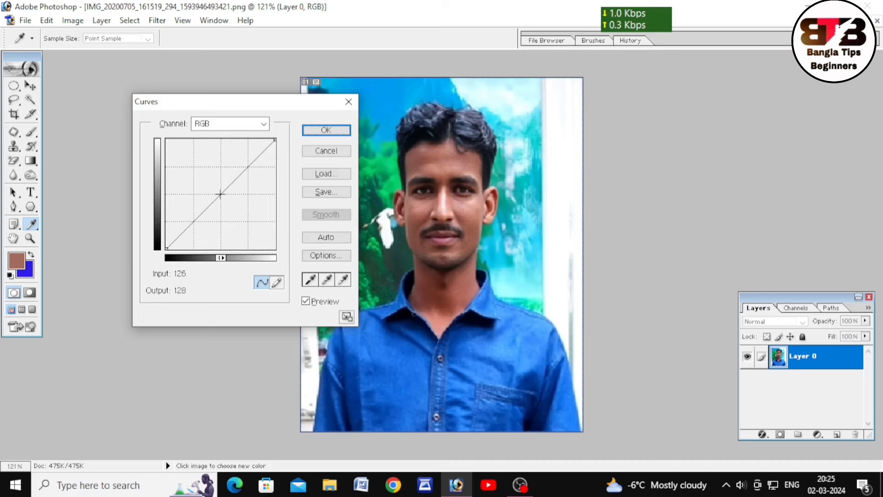
click(221, 193)
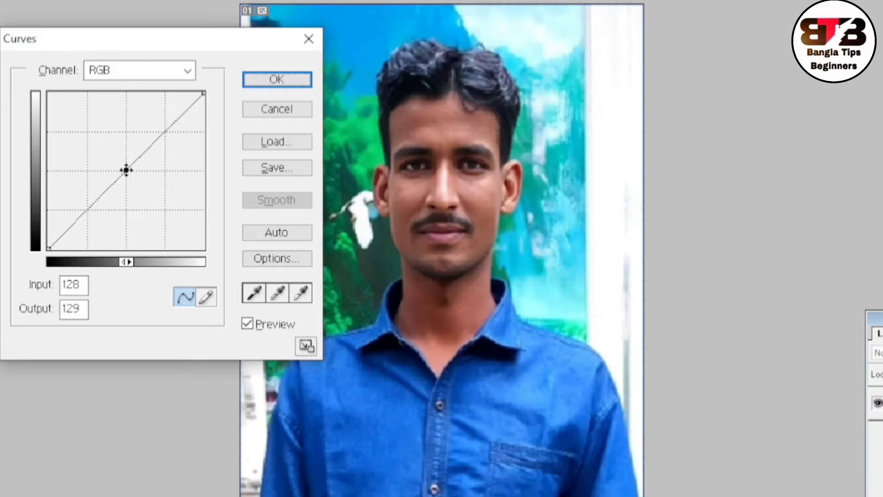
drag(126, 170, 117, 154)
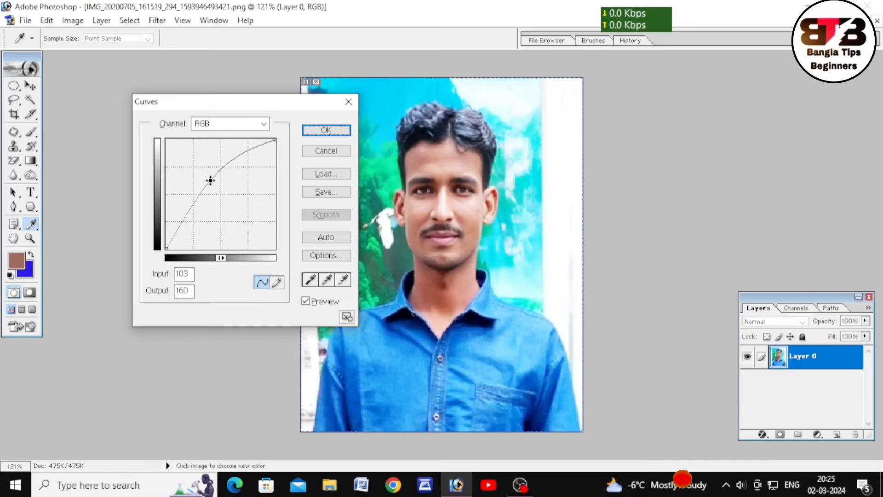
drag(210, 180, 209, 178)
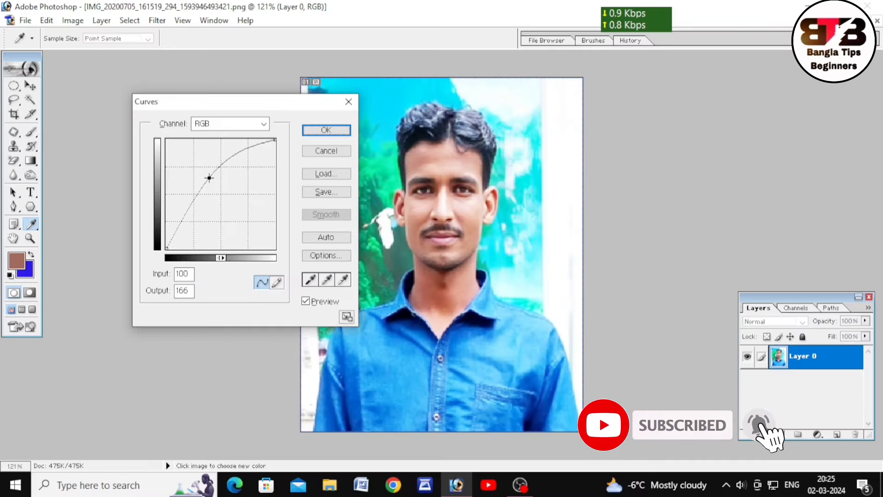
drag(209, 177, 210, 179)
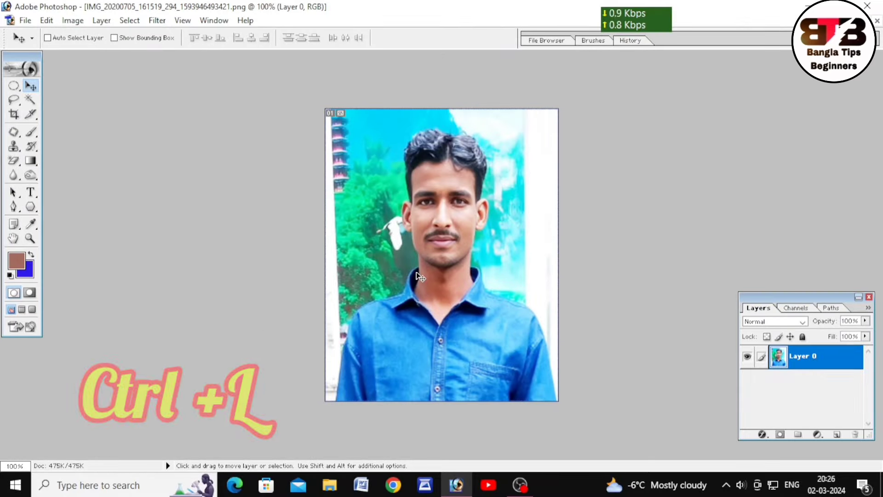
Step: Apply Levels with the white input at 229 and midtones at 1.13
key(ctrl+l)
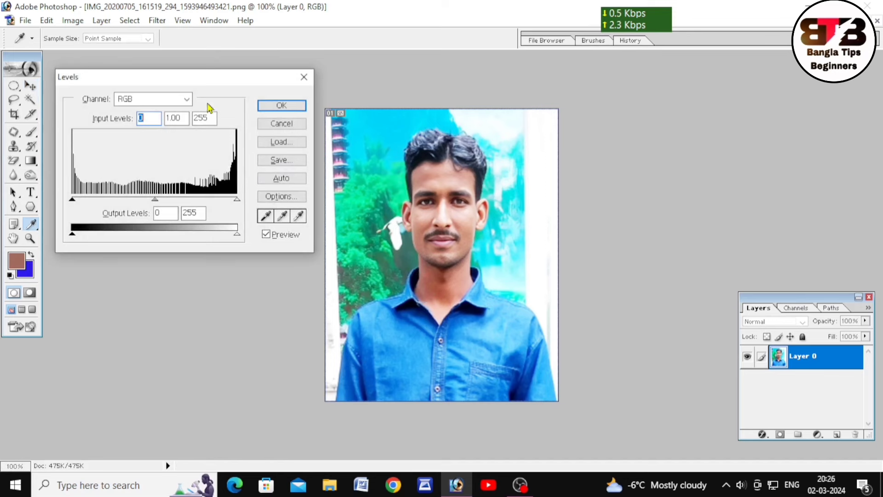
mouse_move(188, 83)
mouse_down()
mouse_move(281, 110)
mouse_move(377, 110)
mouse_move(284, 95)
mouse_move(282, 79)
mouse_move(254, 74)
mouse_move(244, 90)
mouse_up()
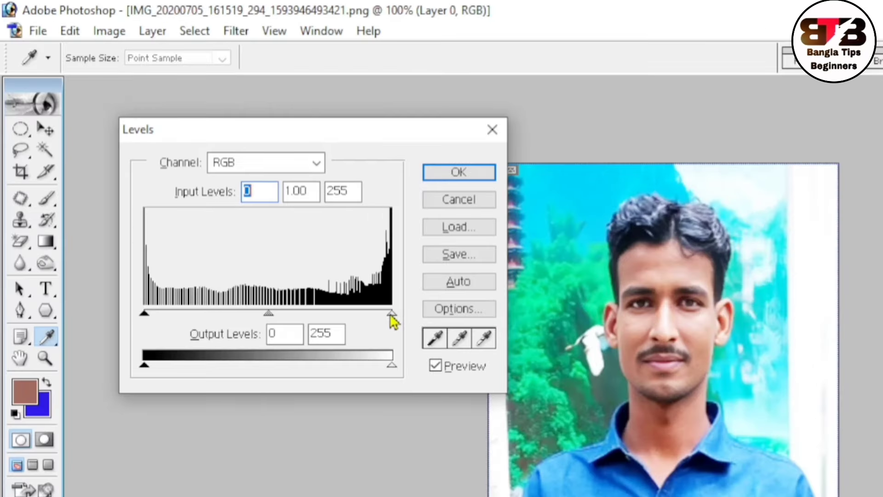
drag(394, 322, 367, 323)
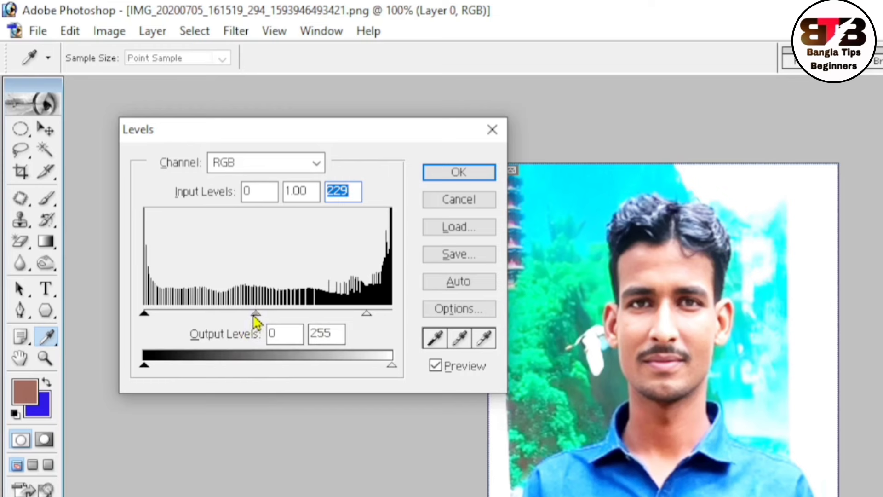
drag(253, 316, 247, 317)
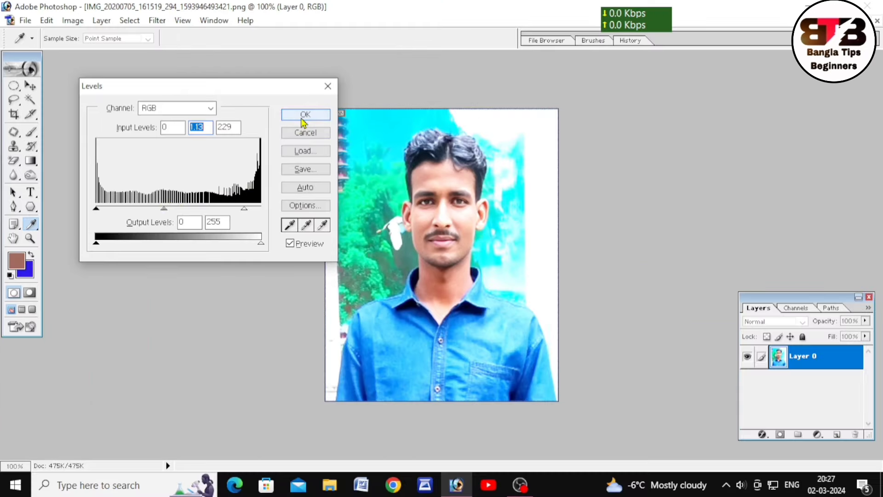
drag(239, 96, 270, 92)
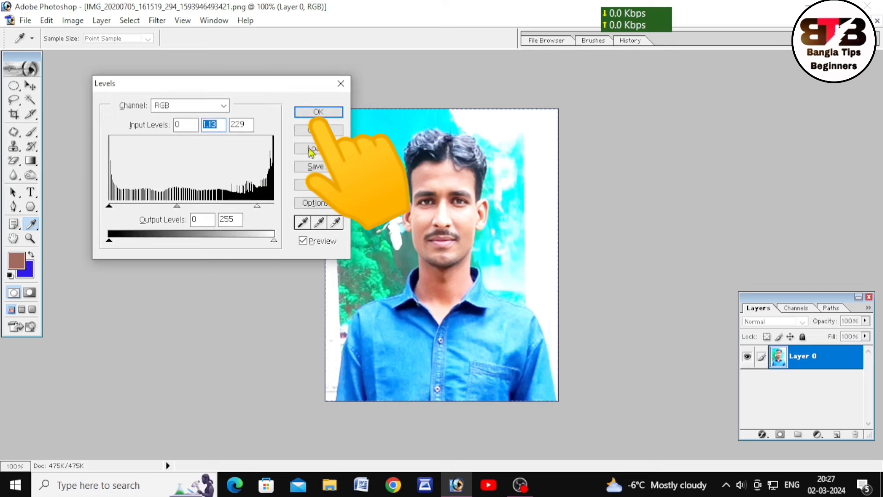
click(319, 112)
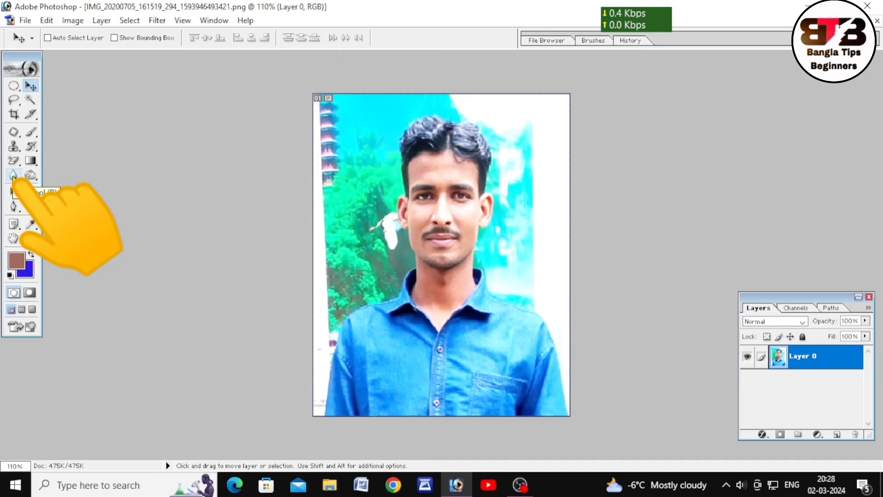
Step: Select the Blur tool, zoom in, and set a small brush size
click(14, 179)
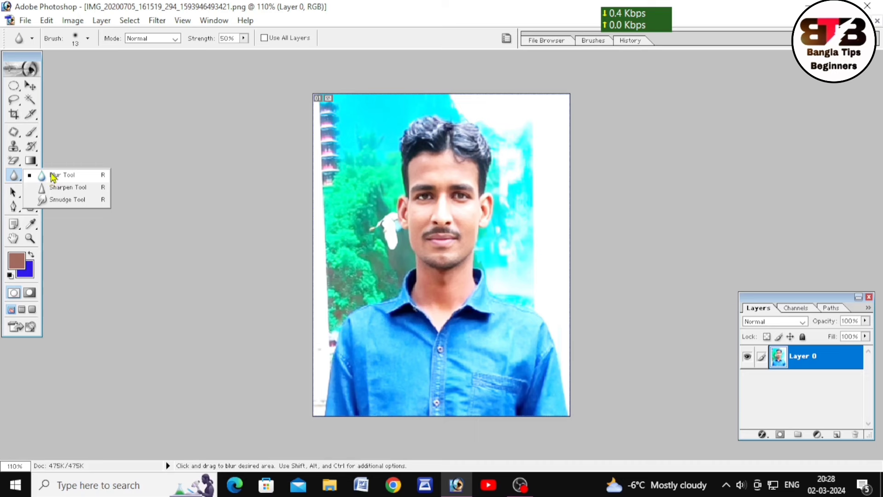
click(53, 176)
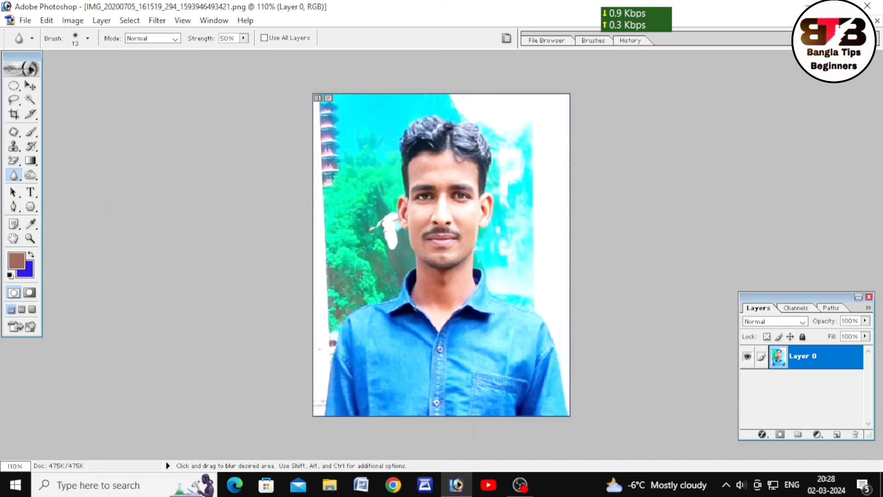
key(bracketright)
key(bracketright)
key(bracketright)
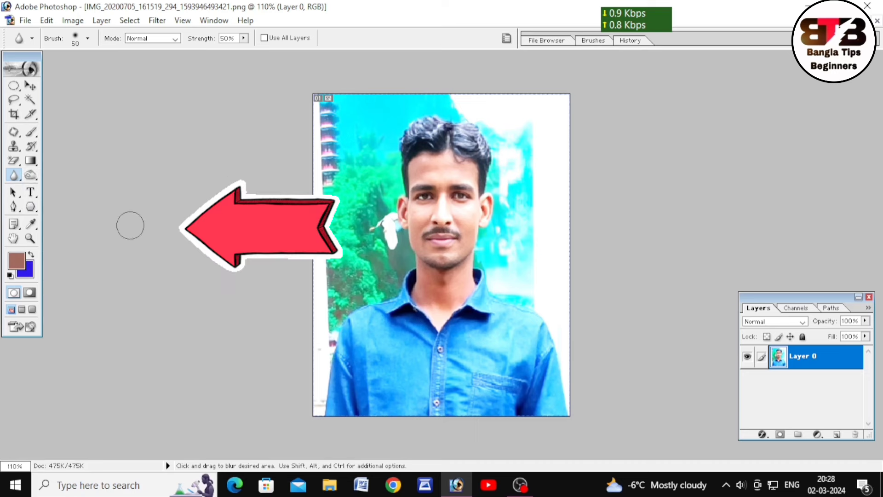
key(bracketright)
key(bracketright)
key(ctrl+plus)
key(bracketleft)
key(bracketleft)
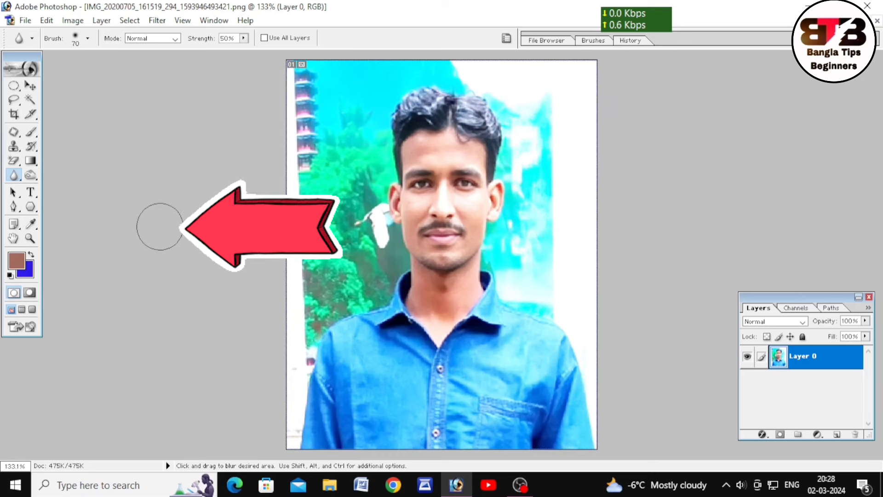
key(bracketleft)
key(bracketleft)
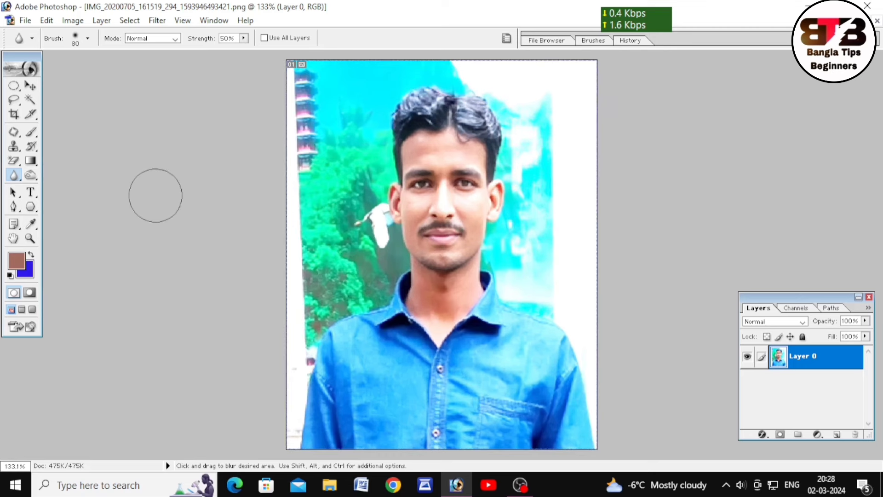
key(bracketright)
key(bracketright)
key(bracketright)
key(bracketright)
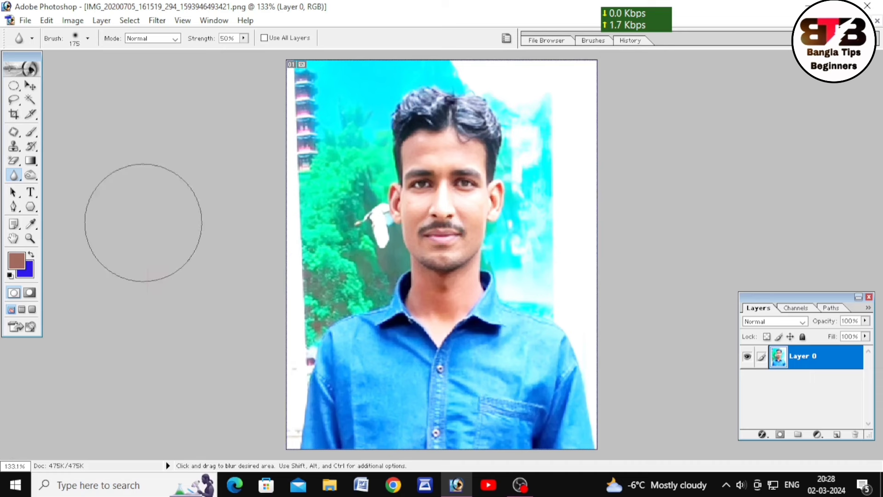
key(bracketright)
key(bracketright)
key(bracketright)
key(bracketright)
key(bracketright)
key(bracketleft)
key(bracketleft)
key(bracketleft)
key(bracketleft)
key(bracketleft)
key(bracketleft)
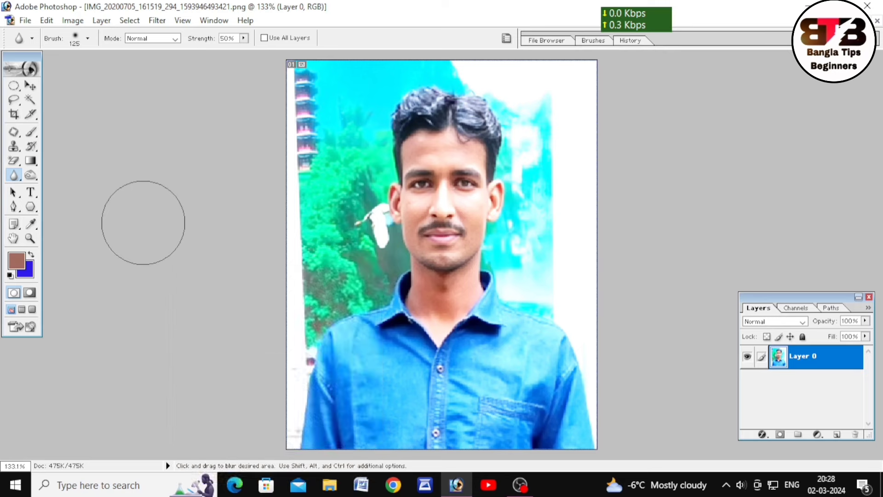
key(bracketright)
key(bracketright)
key(bracketright)
key(bracketright)
key(bracketright)
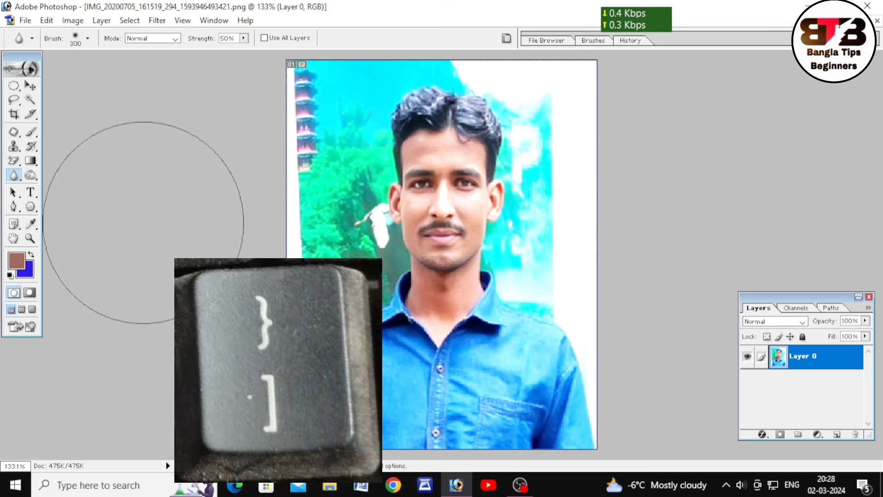
key(bracketleft)
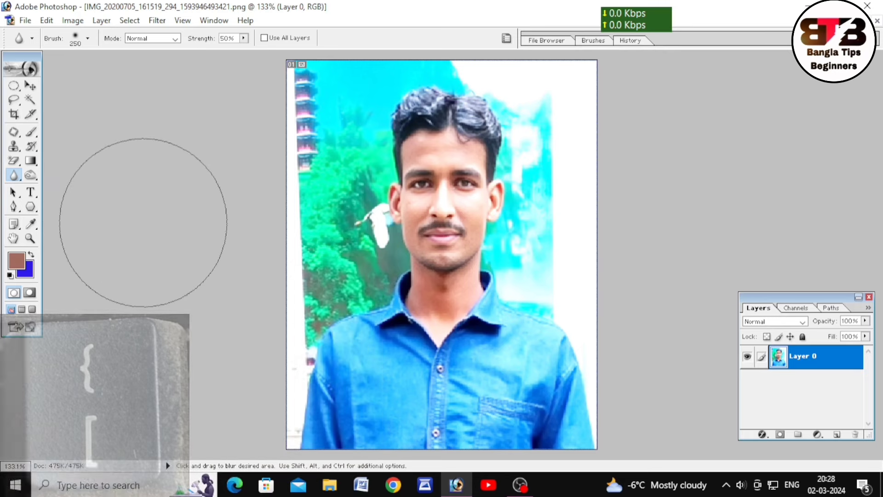
key(bracketleft)
key(bracketleft)
key(bracketleft)
key(bracketleft)
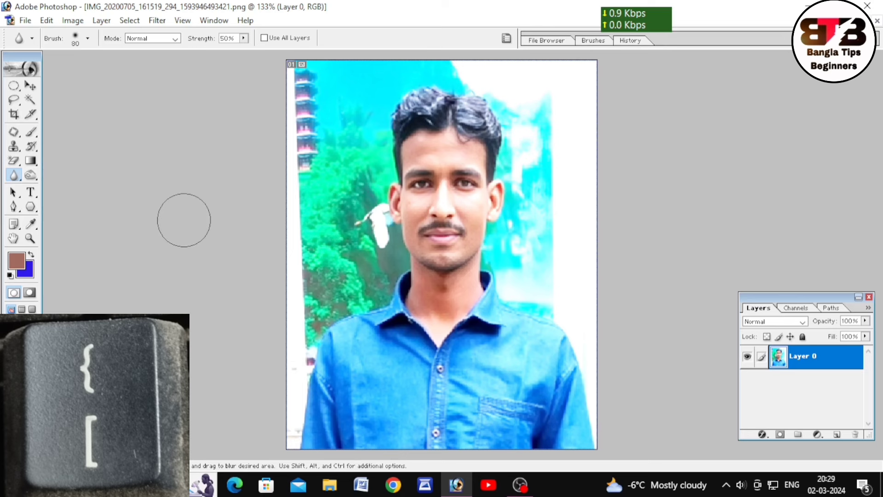
key(bracketright)
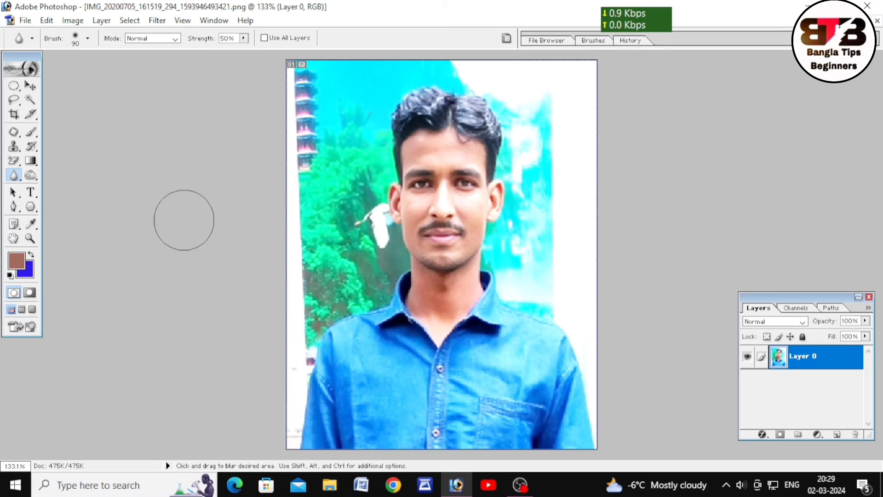
key(bracketleft)
key(bracketleft)
key(bracketleft)
key(bracketleft)
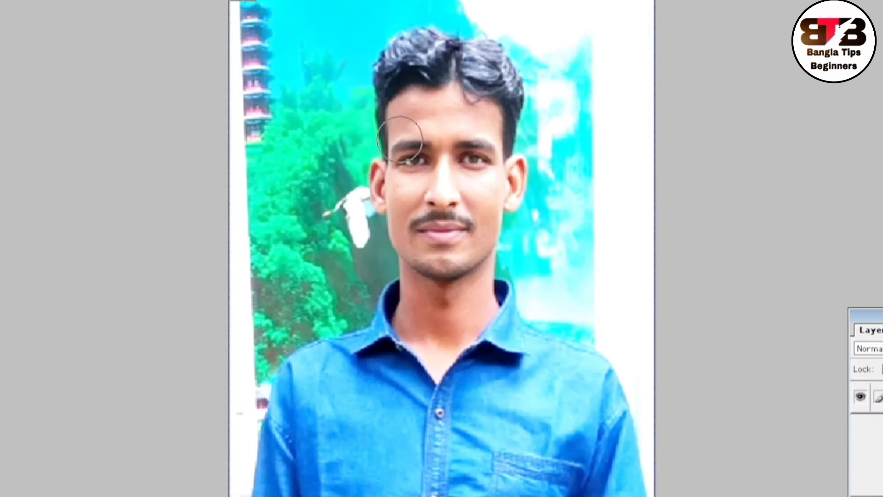
Step: Blur the forehead, cheeks, nose and chin to smooth the skin, then zoom out
drag(478, 130, 434, 254)
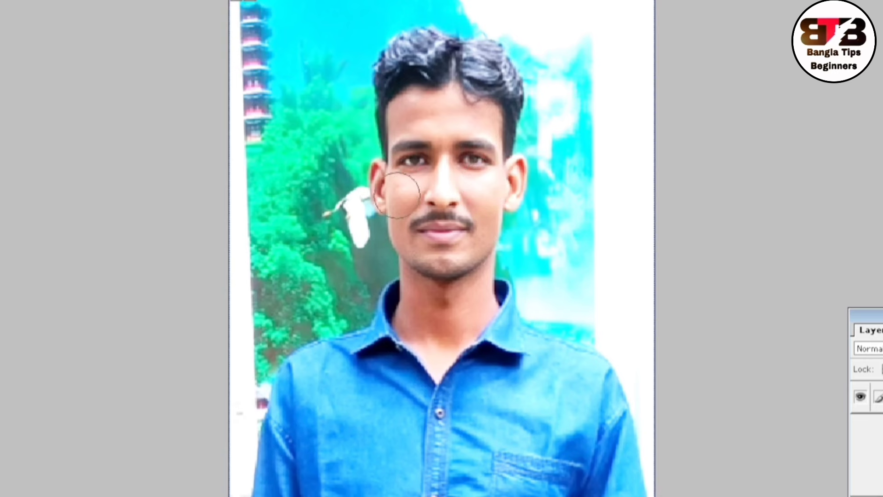
mouse_move(434, 254)
mouse_down()
mouse_move(481, 210)
mouse_move(488, 322)
mouse_move(449, 340)
mouse_move(431, 301)
mouse_move(464, 145)
mouse_move(405, 235)
mouse_move(405, 186)
mouse_move(451, 117)
mouse_move(481, 246)
mouse_move(382, 189)
mouse_move(416, 158)
mouse_move(421, 184)
mouse_up()
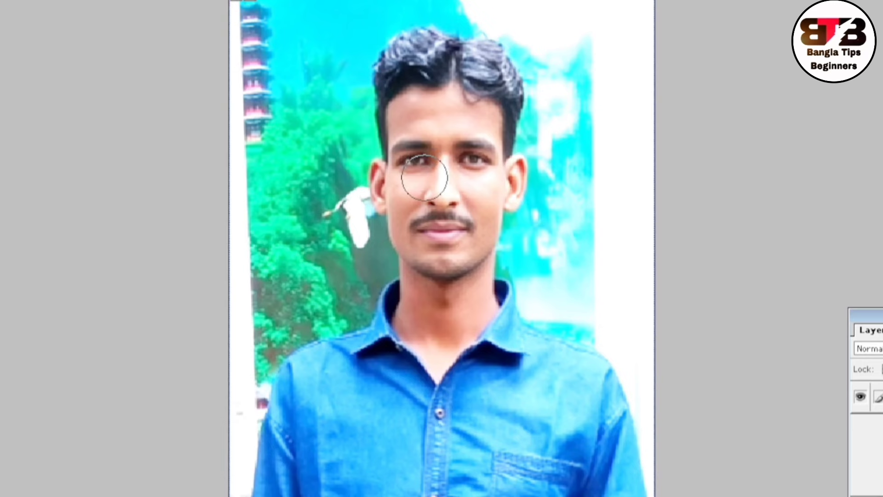
key(ctrl+minus)
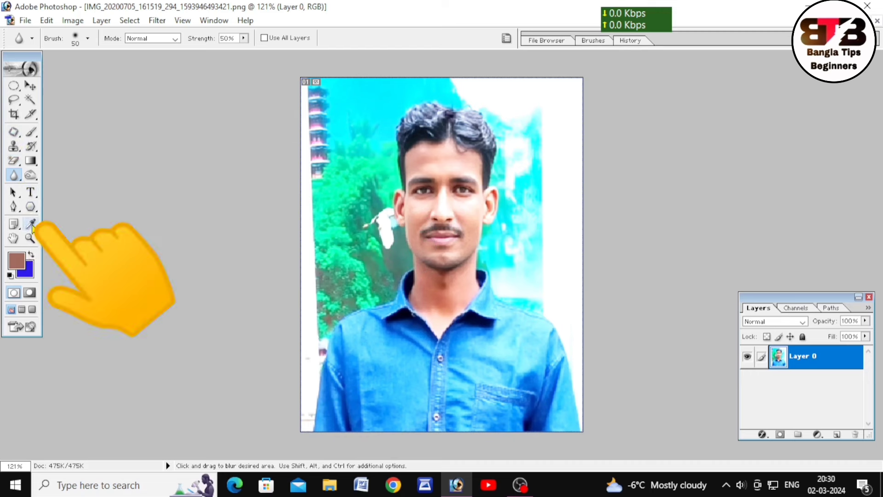
Step: Use the Eyedropper to sample the forehead skin tone as the background colour
click(34, 225)
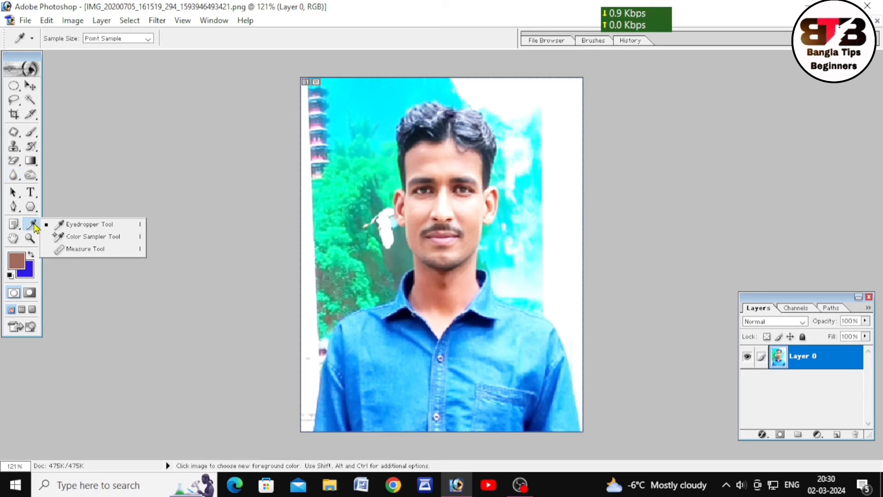
click(96, 229)
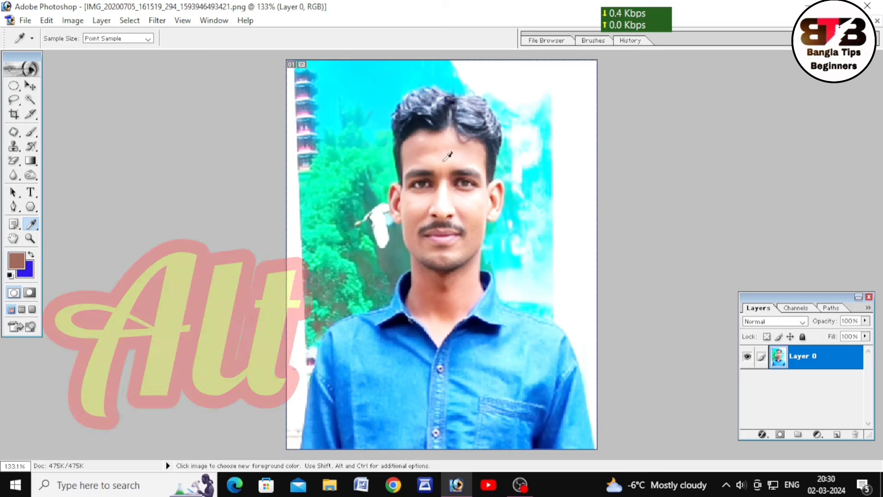
key(alt)
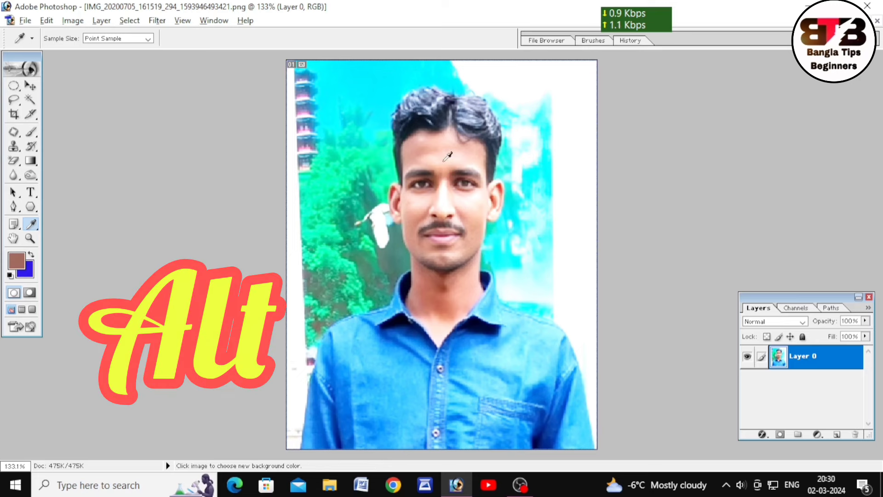
alt+click(448, 157)
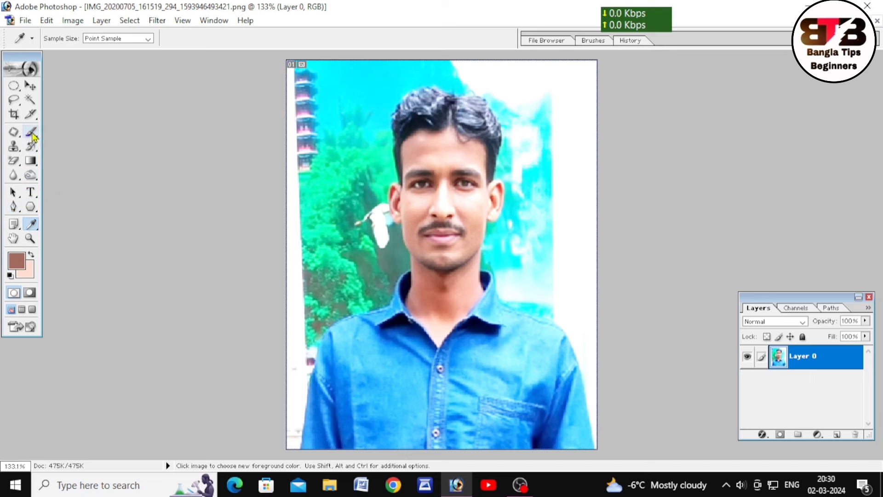
Step: Paint cheek-sampled skin tone over the chin and cheek stubble with the Brush tool
click(33, 136)
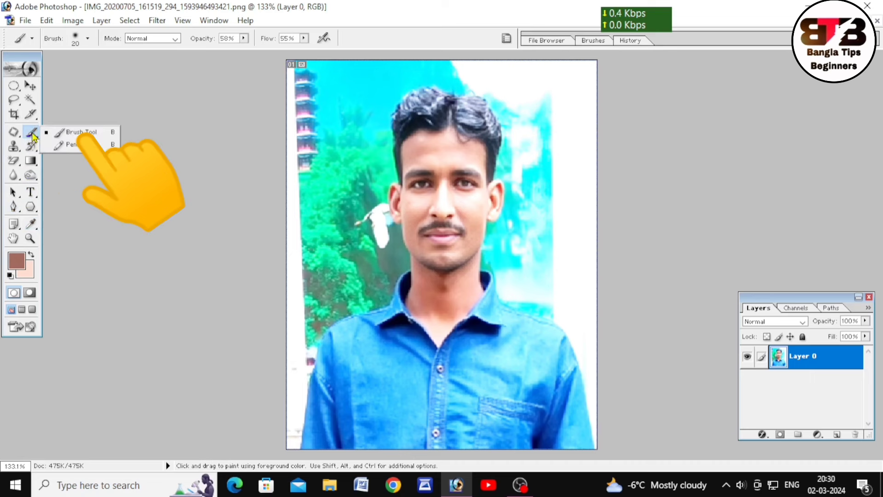
click(65, 133)
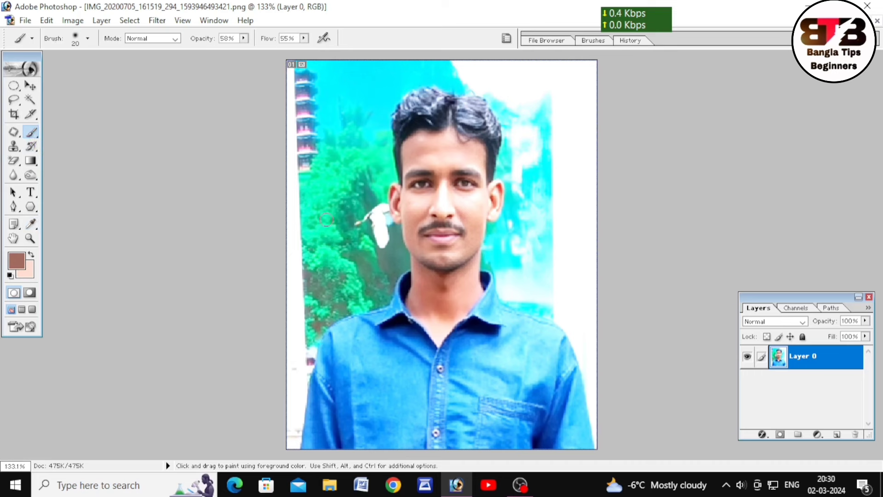
key(bracketright)
key(bracketright)
key(bracketright)
key(bracketright)
key(bracketright)
key(bracketright)
key(bracketright)
key(bracketright)
key(bracketright)
key(bracketleft)
key(bracketleft)
key(bracketleft)
key(bracketleft)
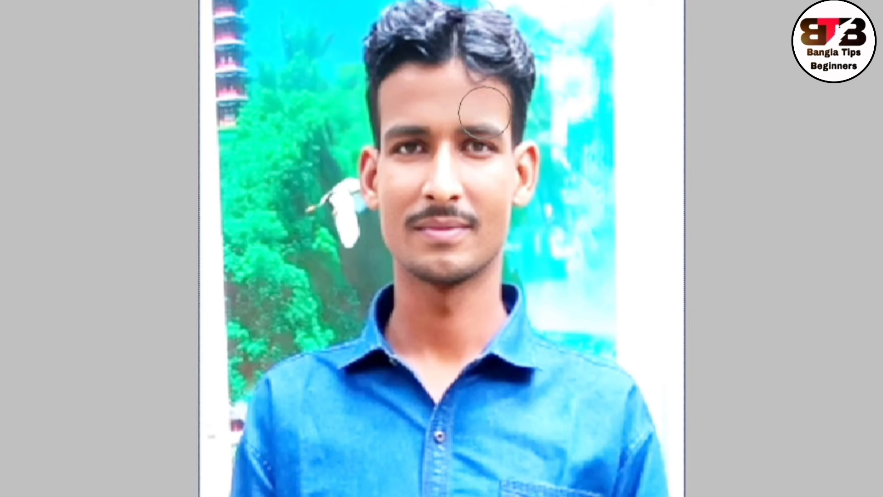
alt+click(493, 175)
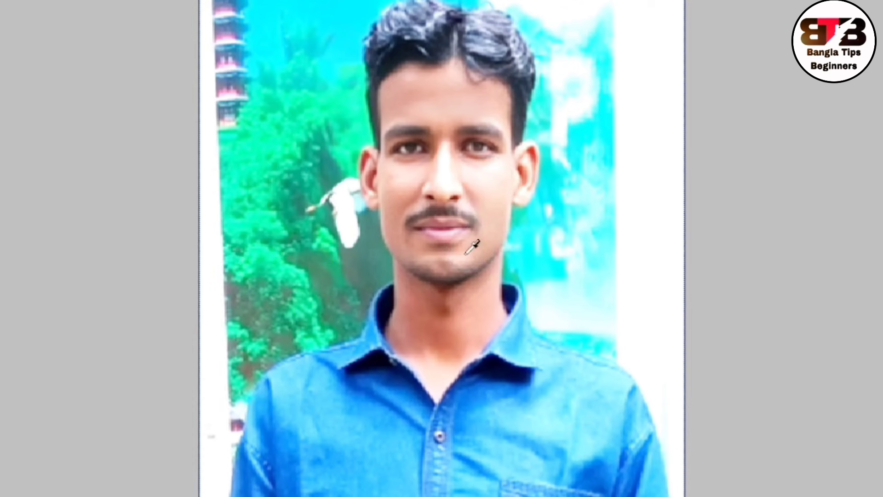
drag(460, 256, 396, 236)
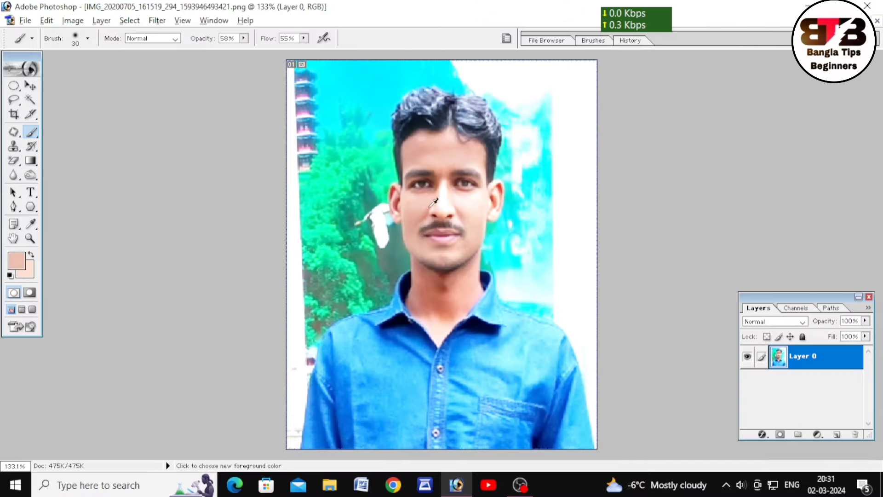
Step: Resample lighter skin tones from the face, brow and forehead
alt+click(460, 199)
alt+click(454, 195)
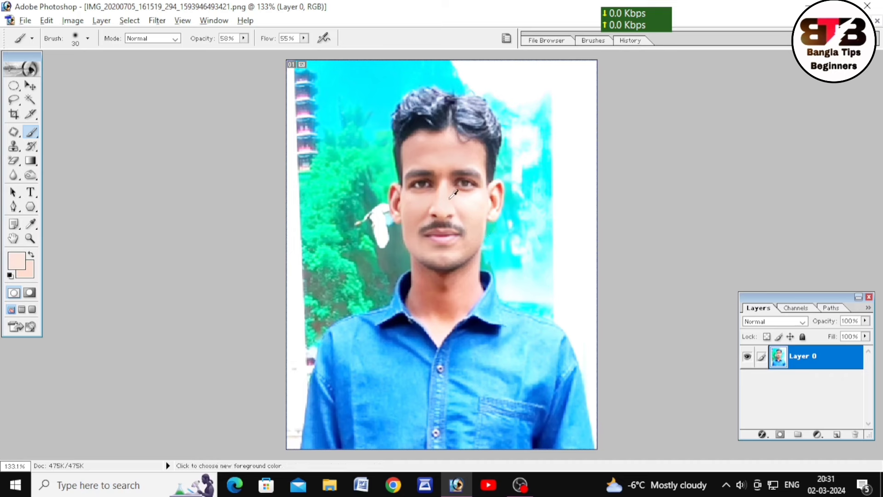
alt+click(450, 150)
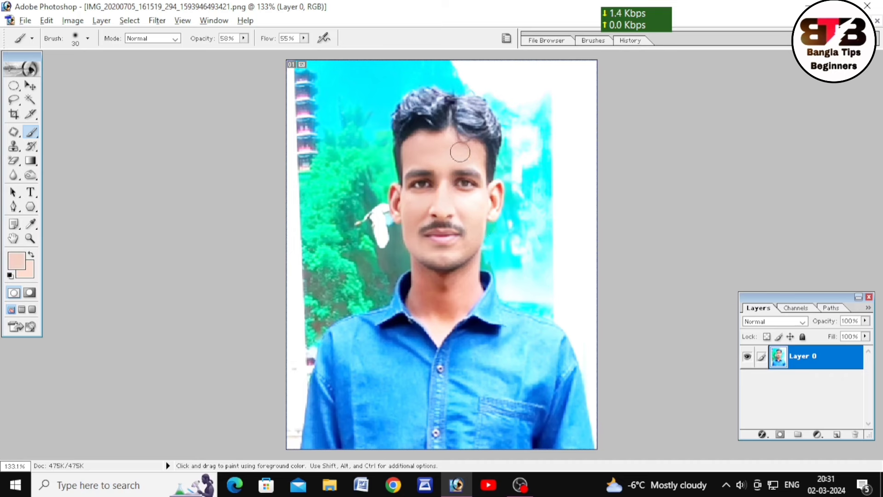
scroll(491, 241, down, 1)
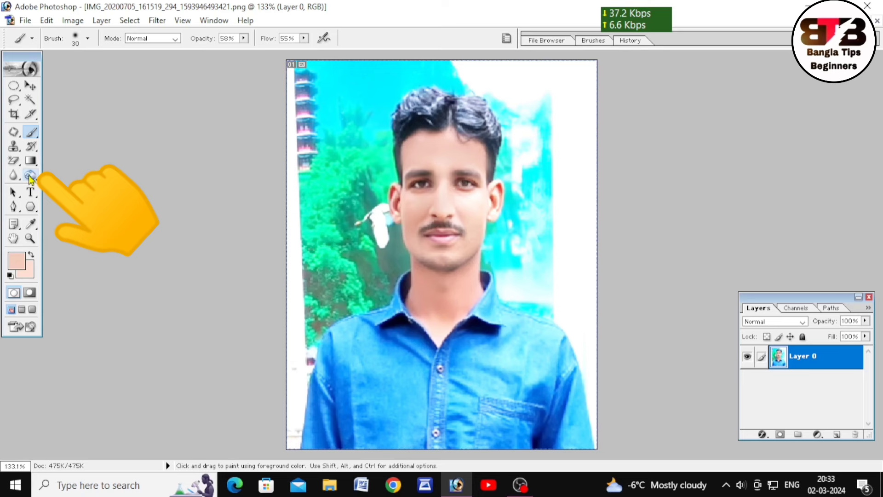
Step: Select the Burn tool (Midtones, 50% exposure) and darken the hair
click(31, 177)
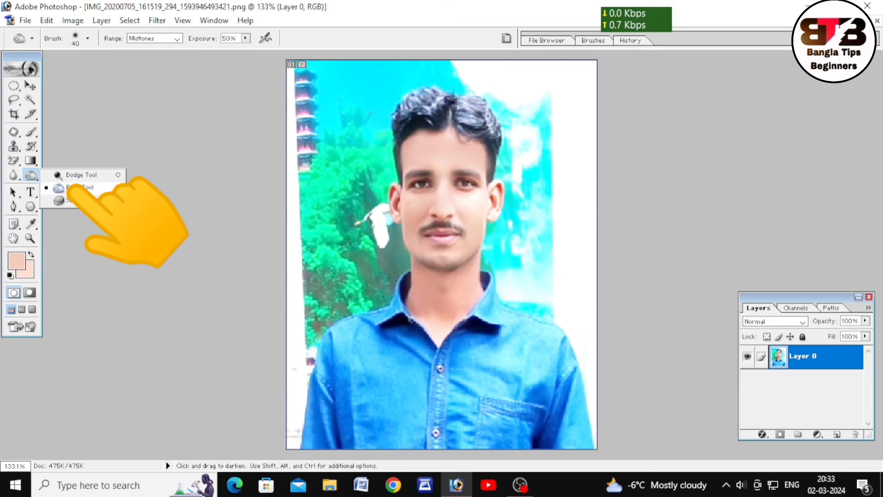
click(74, 187)
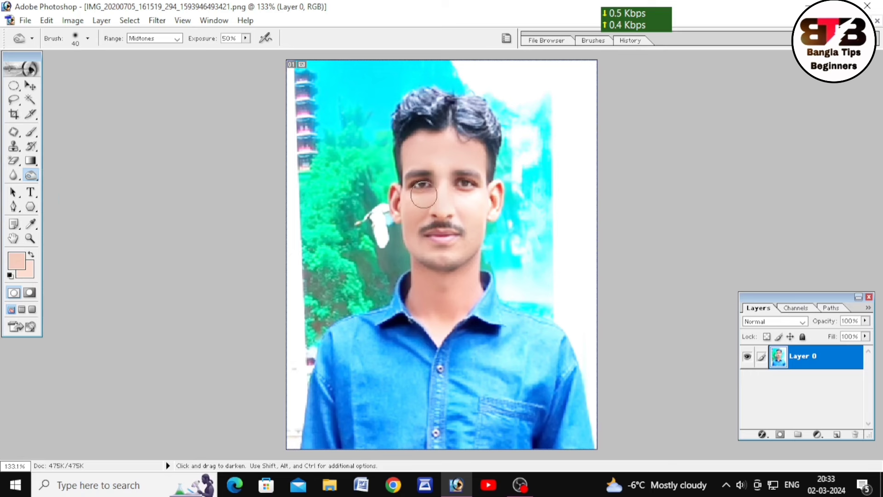
drag(443, 138, 424, 120)
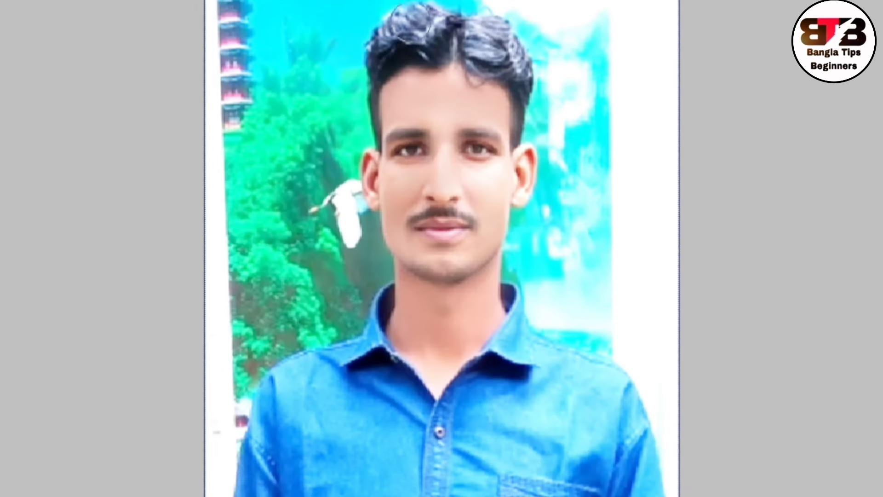
mouse_move(405, 28)
mouse_down()
mouse_move(470, 34)
mouse_move(439, 16)
mouse_move(391, 46)
mouse_move(463, 25)
mouse_move(492, 46)
mouse_move(515, 81)
mouse_up()
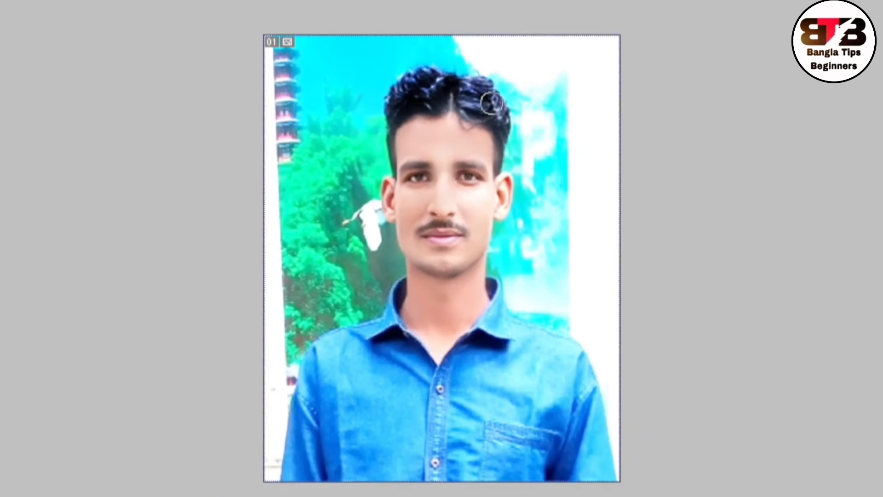
mouse_move(489, 95)
mouse_down()
mouse_move(497, 109)
mouse_move(438, 75)
mouse_move(433, 103)
mouse_up()
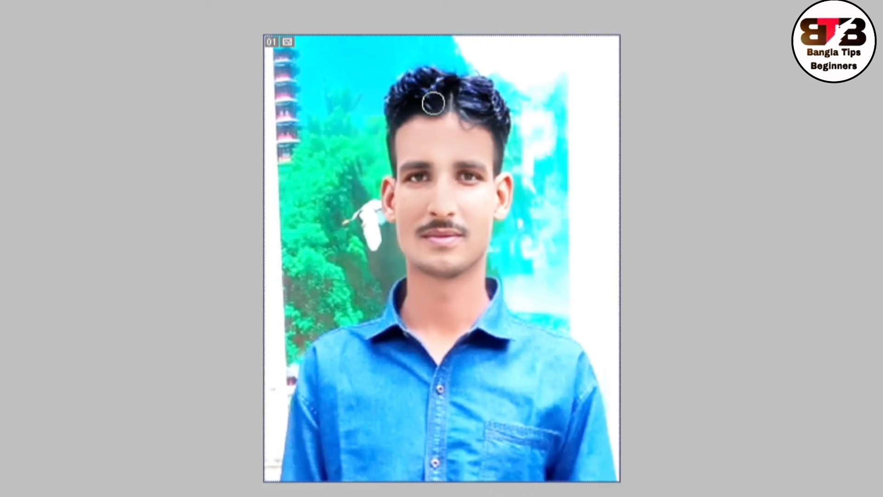
Step: Darken the eyebrows and moustache up close, then zoom back out to the whole photo
key(ctrl+plus)
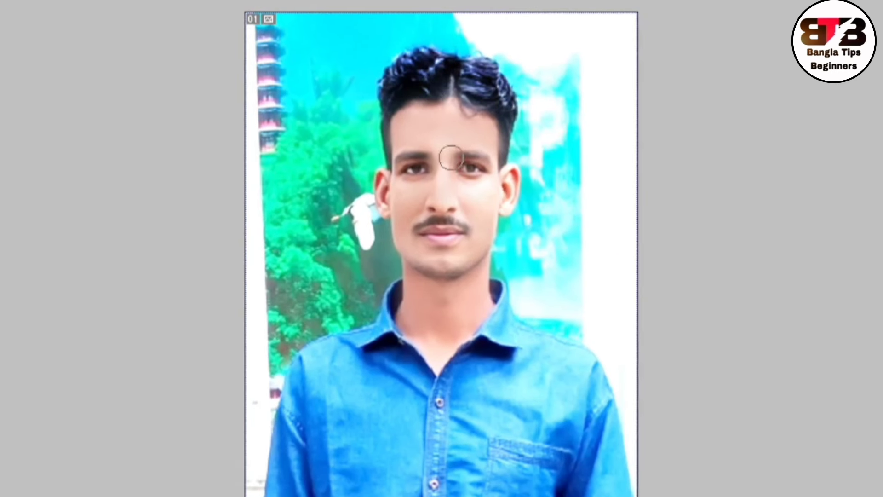
key(ctrl+plus)
key(bracketright)
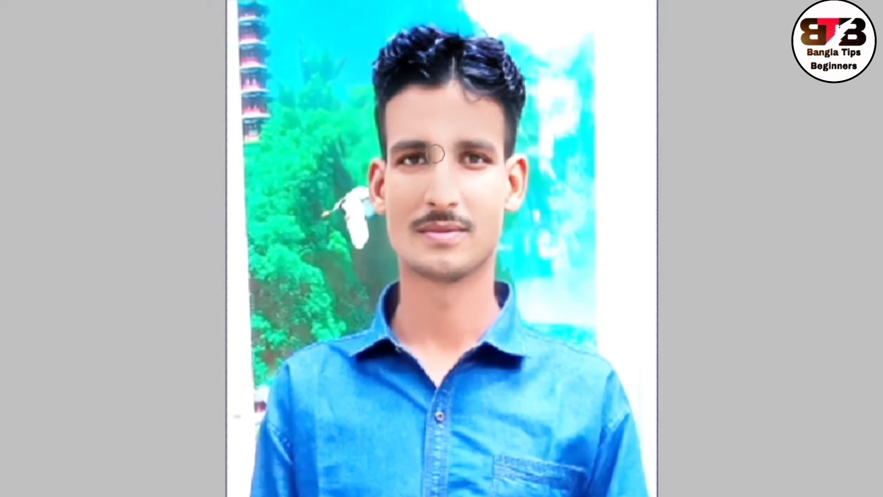
drag(414, 143, 391, 147)
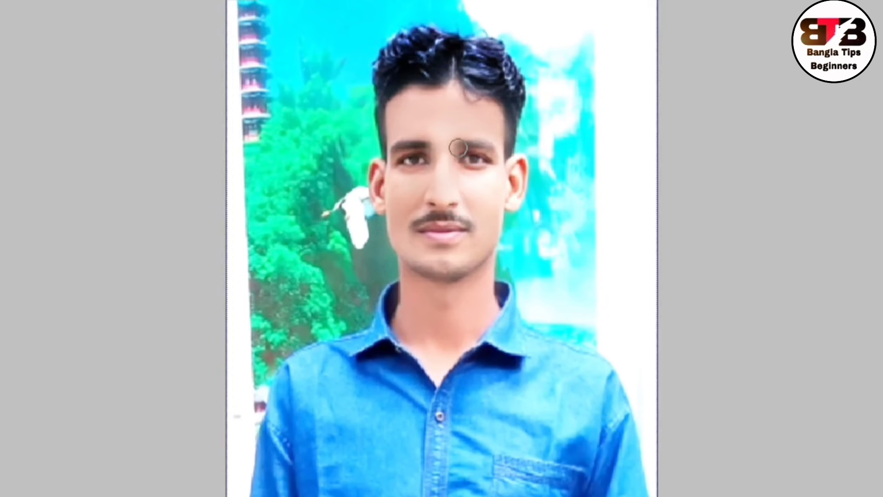
key(ctrl+plus)
drag(464, 107, 373, 99)
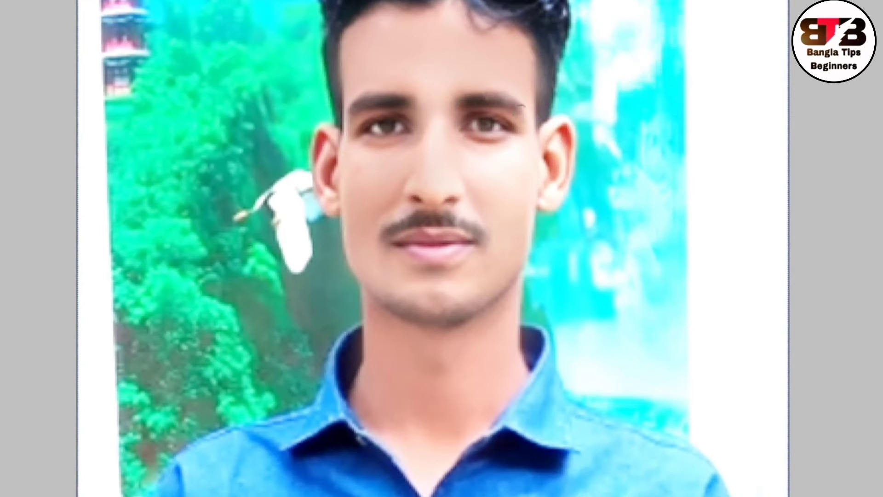
mouse_move(476, 226)
mouse_down()
mouse_move(396, 227)
mouse_move(442, 220)
mouse_up()
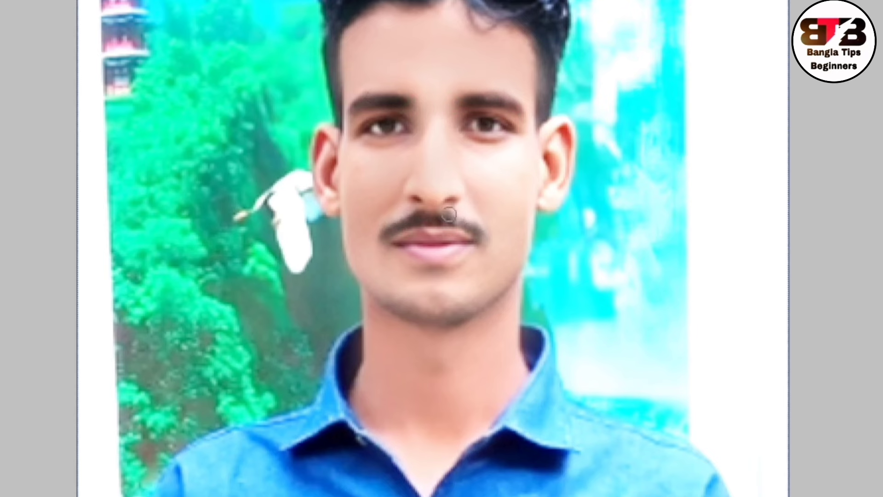
scroll(450, 213, up, 3)
key(ctrl+minus)
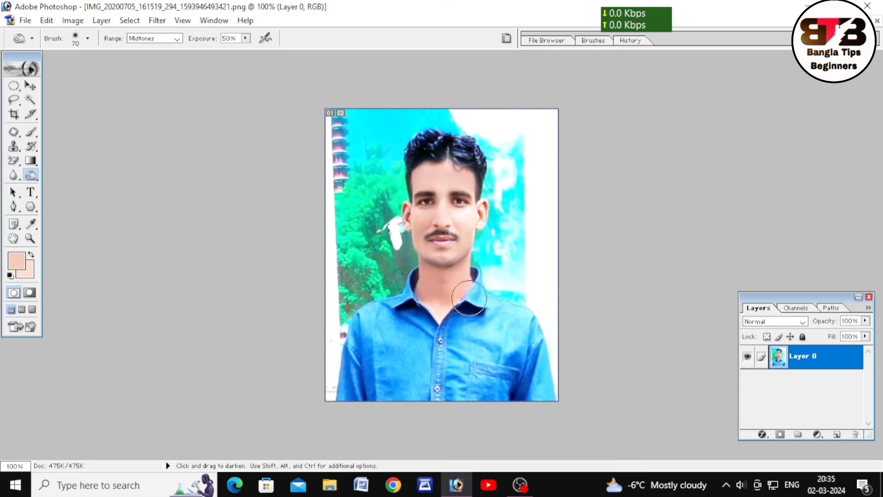
key(ctrl+plus)
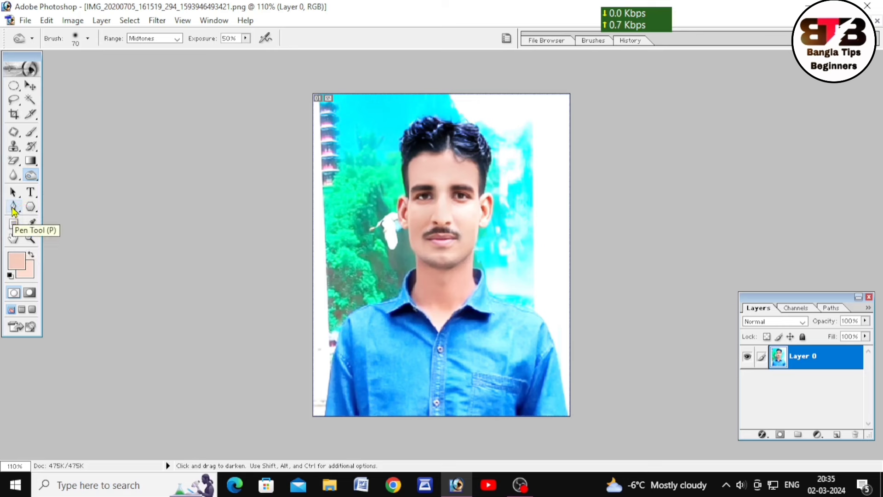
Step: With the Pen Tool, start the outline at the shirt's bottom-left and trace up the left arm
click(14, 212)
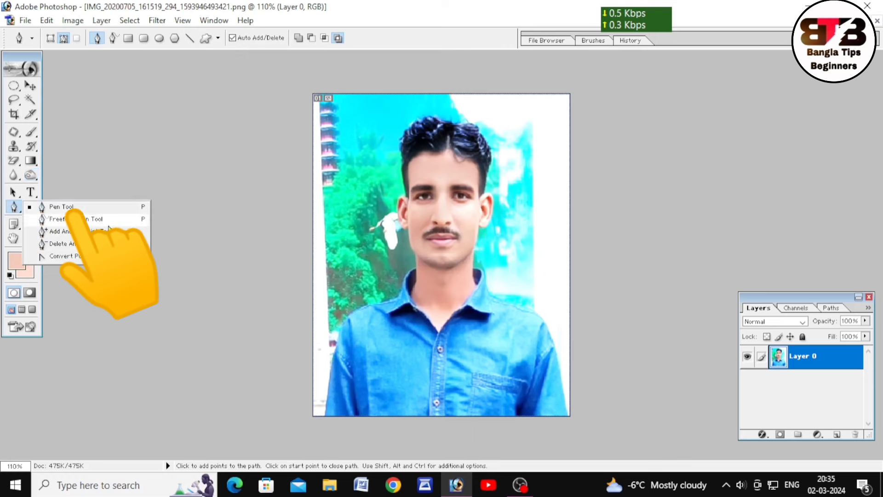
click(68, 210)
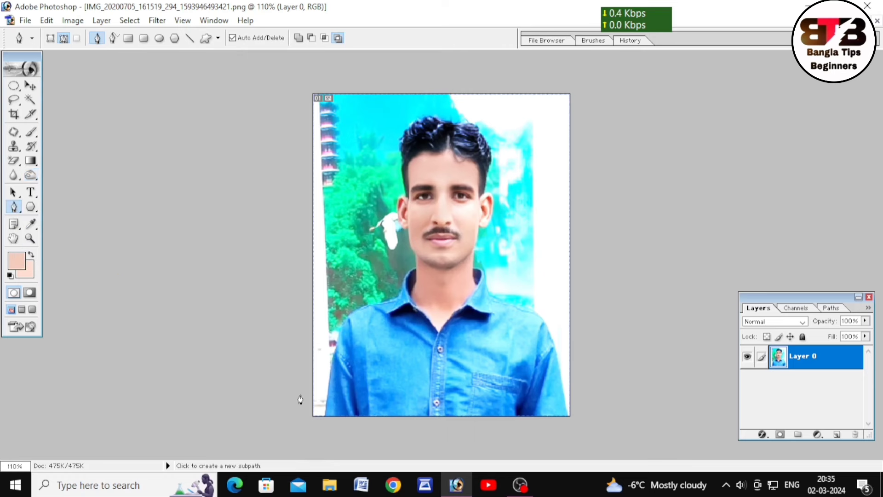
scroll(300, 400, up, 3)
scroll(300, 393, down, 1)
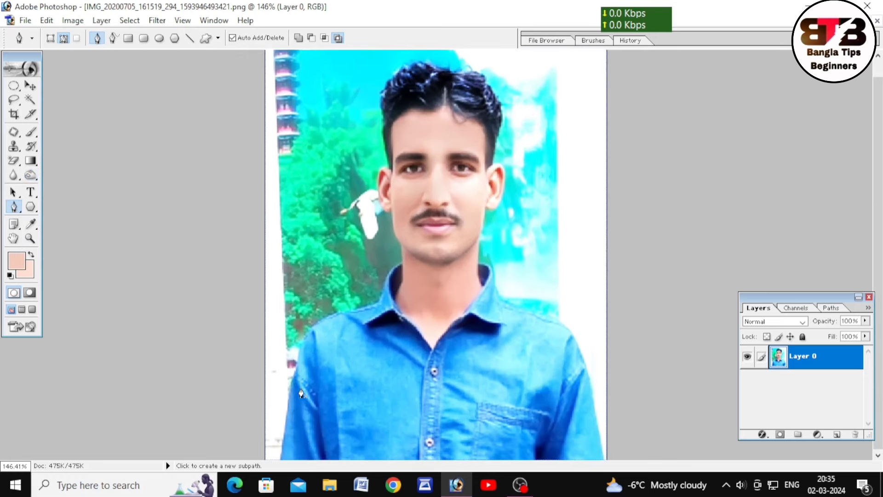
scroll(301, 393, down, 1)
click(302, 448)
click(305, 412)
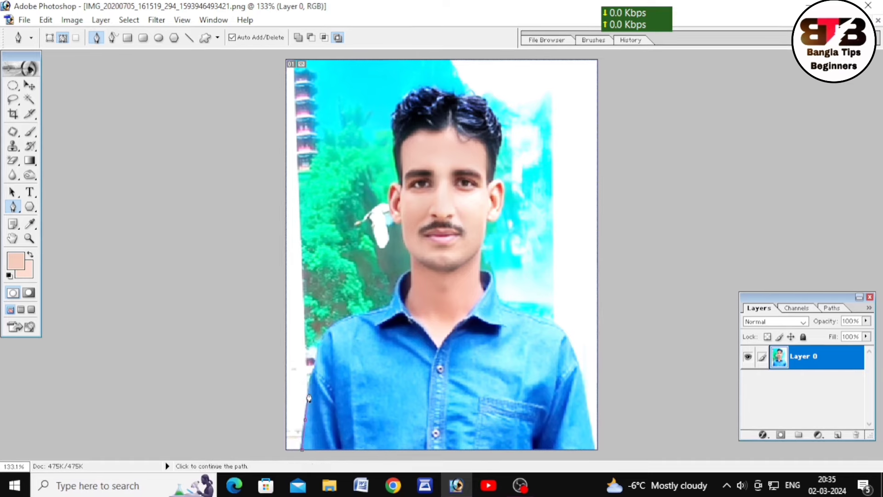
click(311, 378)
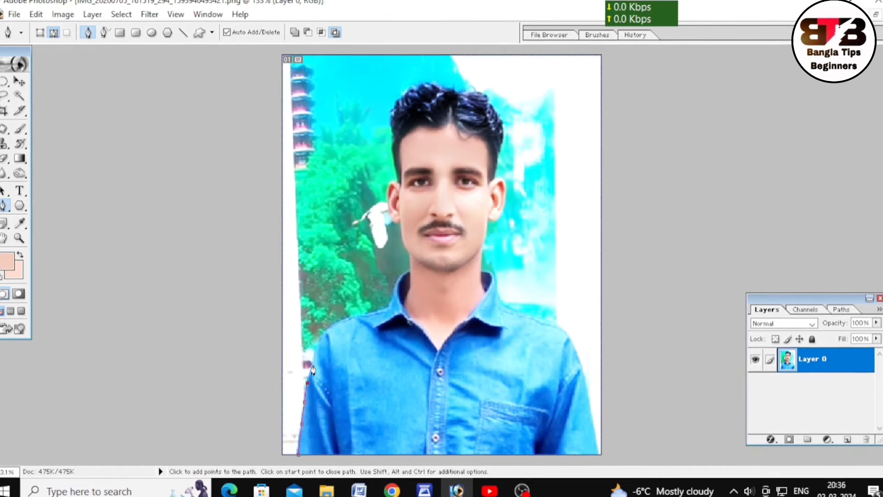
click(317, 352)
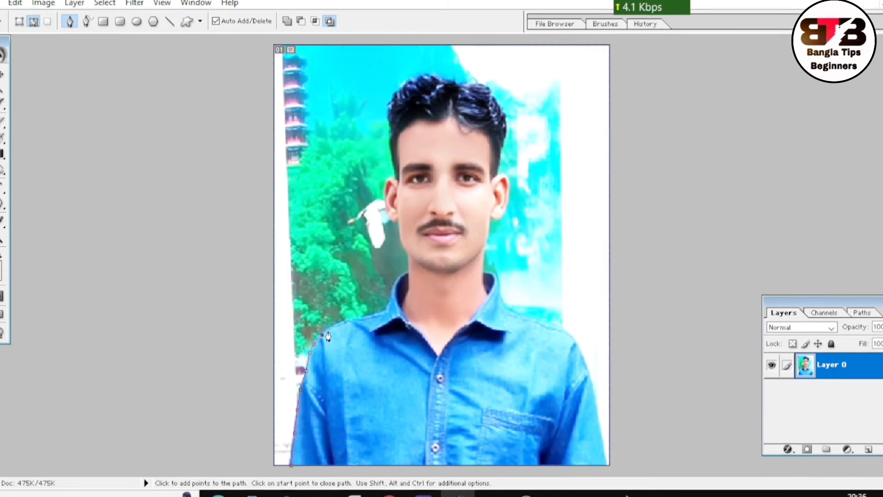
Step: Continue the outline along the shoulder, collar and neck, ending at the photo's bottom-right corner
click(332, 328)
click(346, 325)
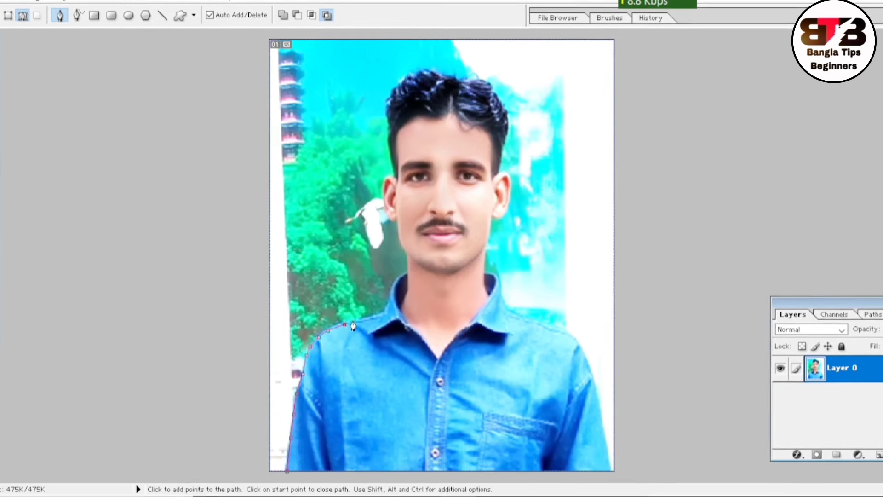
click(360, 322)
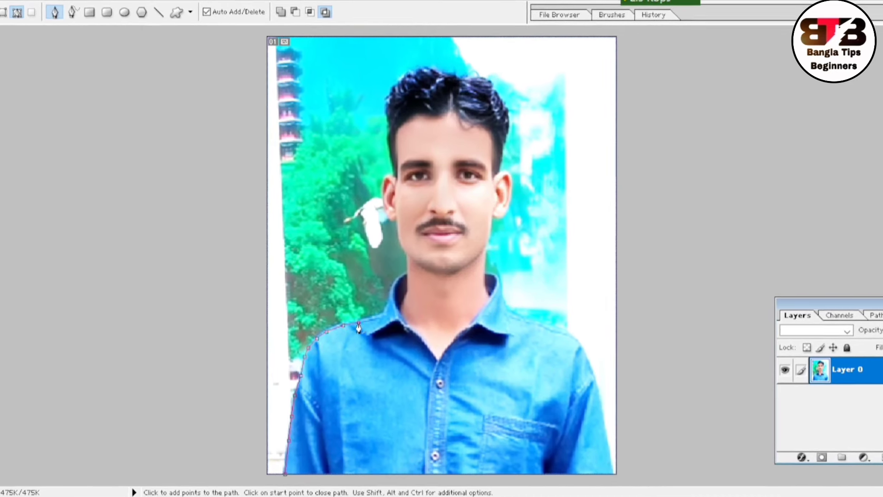
click(382, 313)
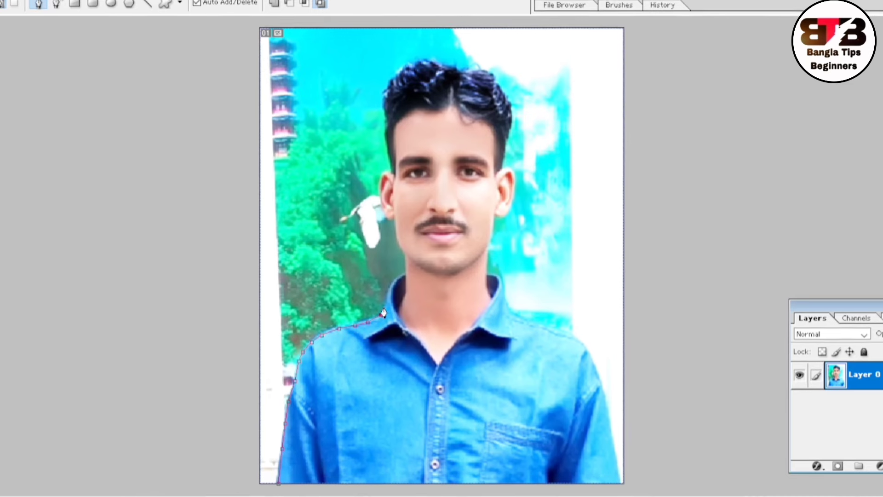
click(386, 302)
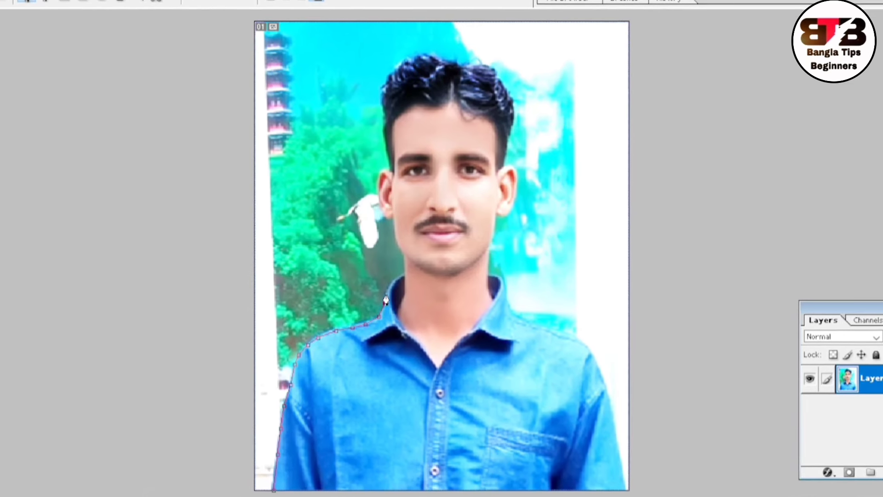
click(395, 281)
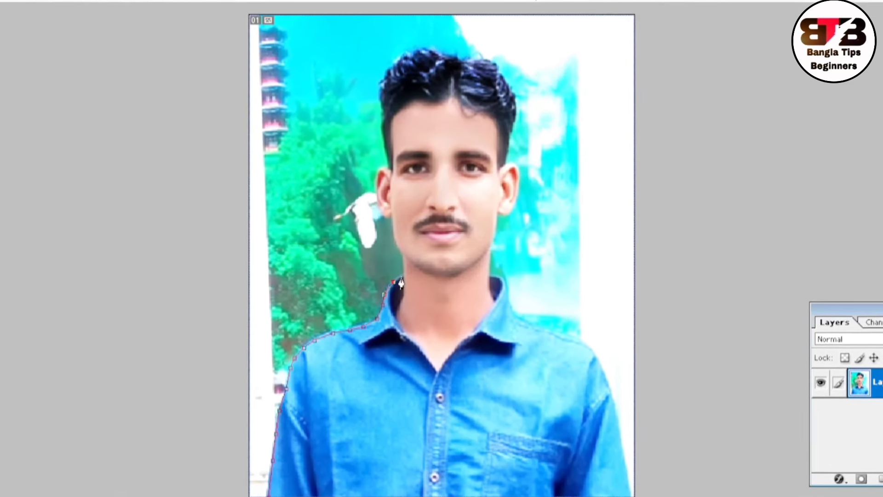
click(403, 269)
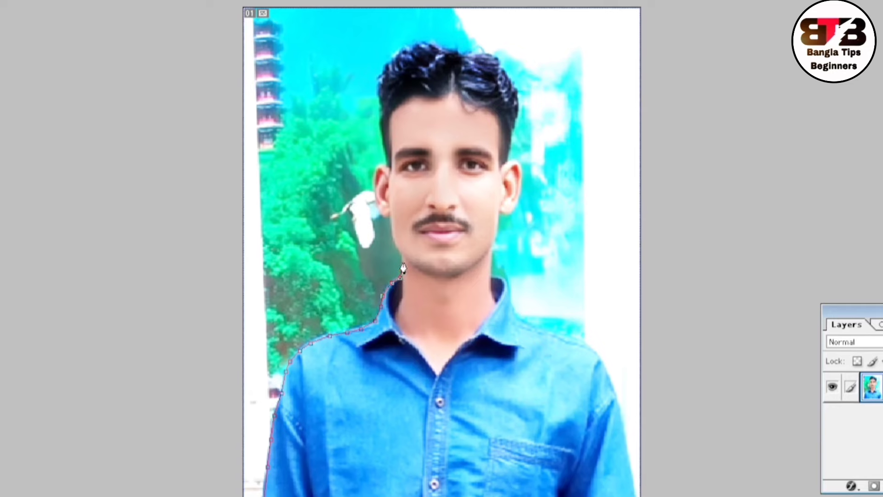
click(394, 237)
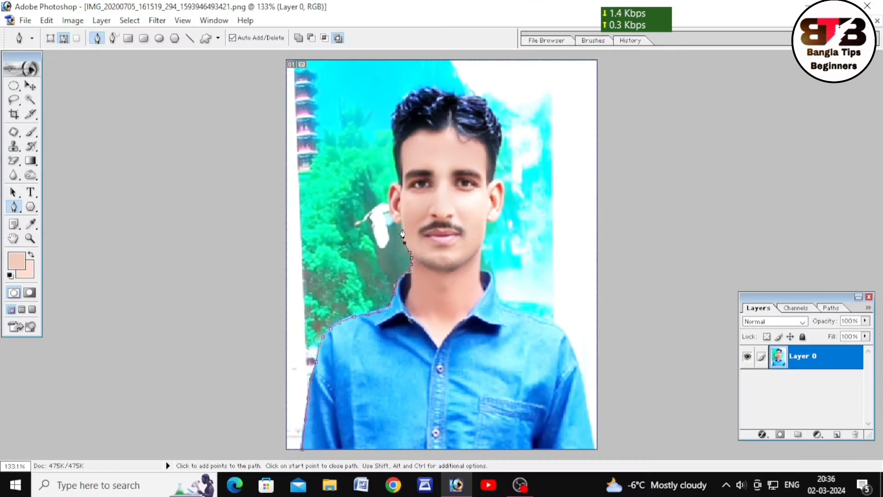
key(ctrl+plus)
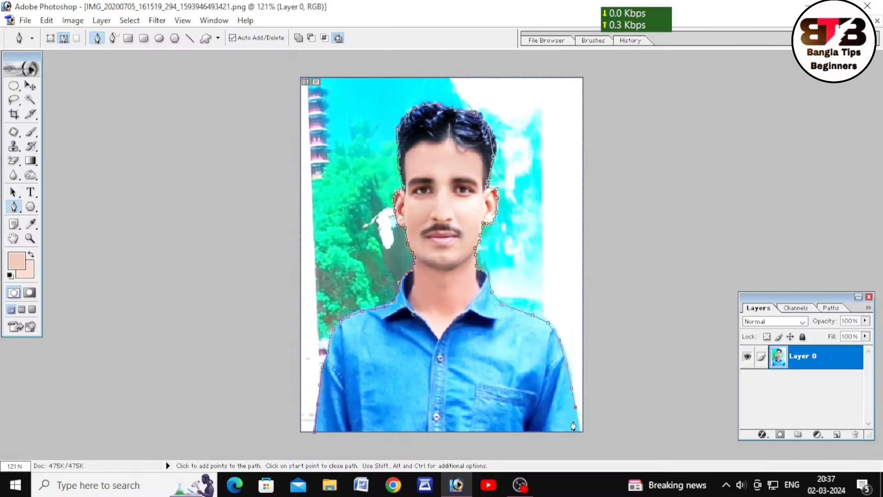
click(580, 431)
key(ctrl+minus)
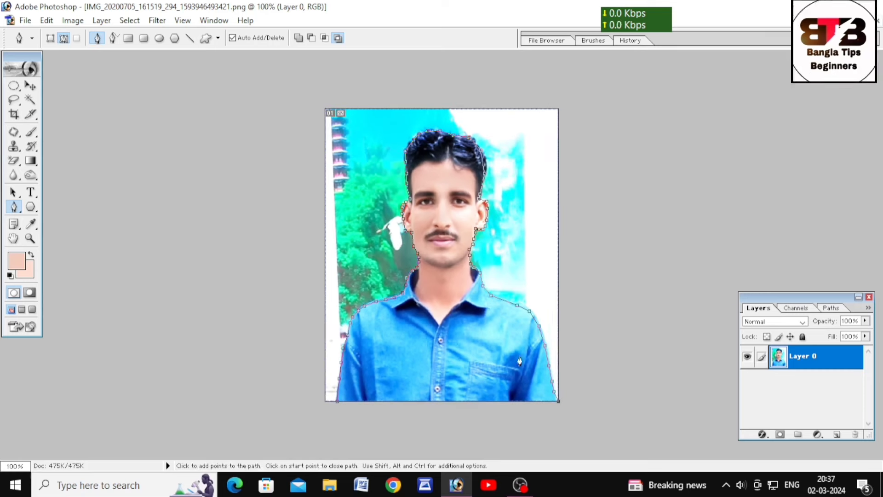
Step: Extend the outline outside the canvas, up the right side and across the top
click(578, 394)
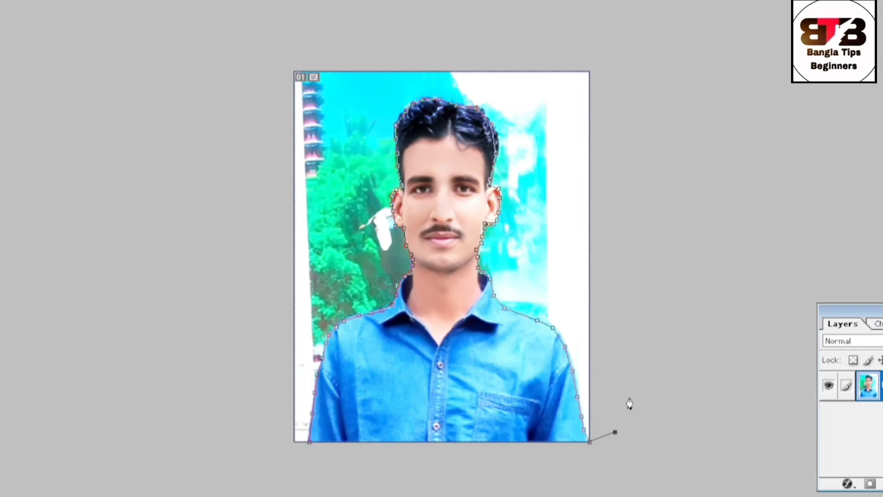
click(594, 350)
click(651, 312)
click(673, 238)
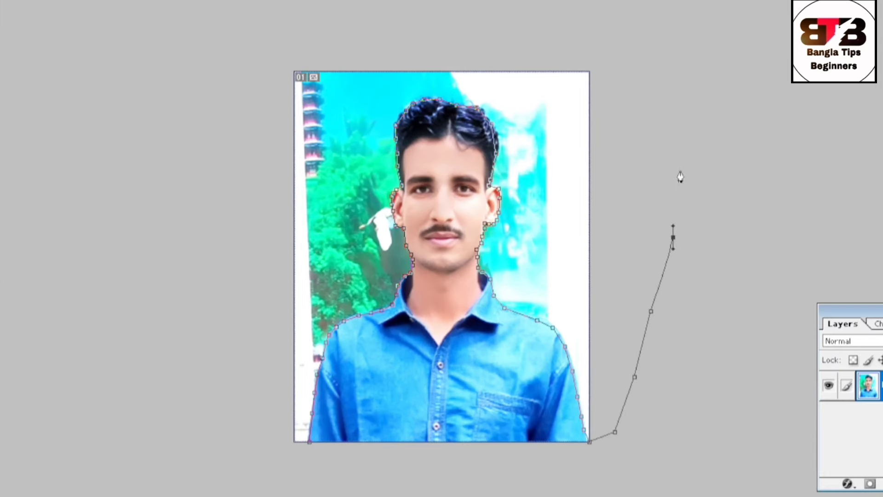
click(676, 139)
click(652, 73)
click(590, 33)
click(473, 18)
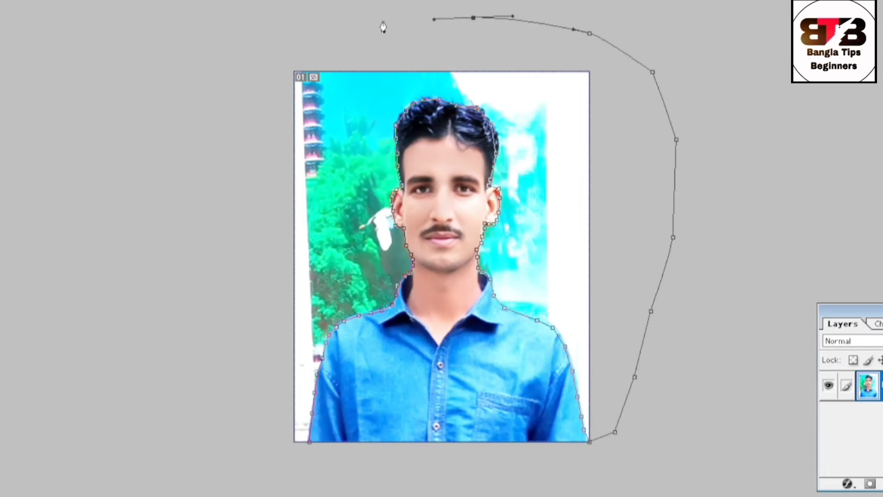
Step: Carry the loop down the left side and below the photo, then close it at the start point
click(274, 21)
click(118, 90)
click(112, 212)
click(154, 428)
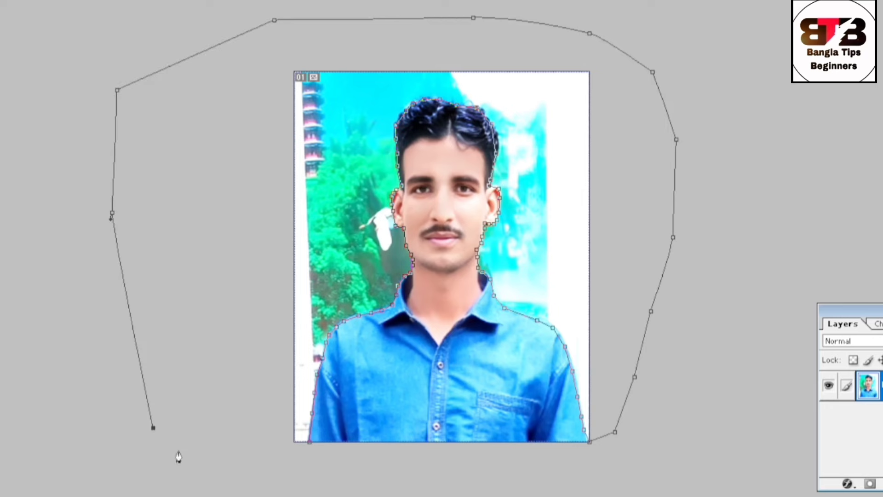
drag(313, 494, 313, 464)
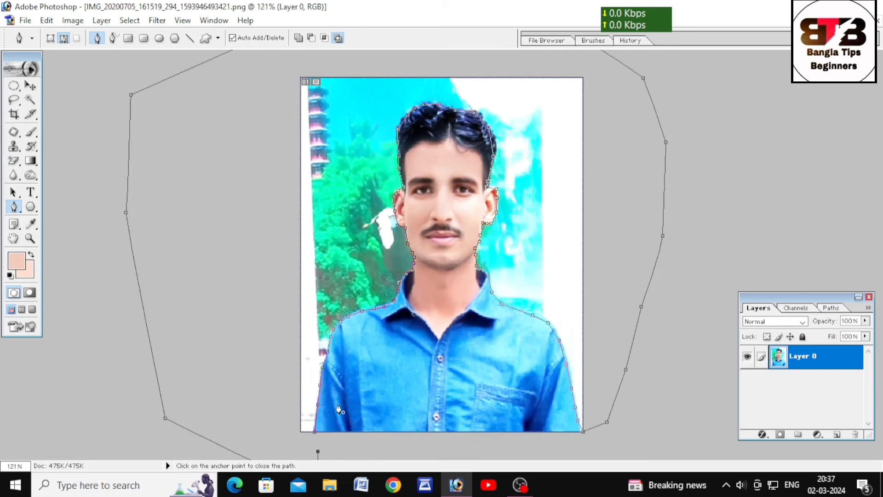
key(ctrl+minus)
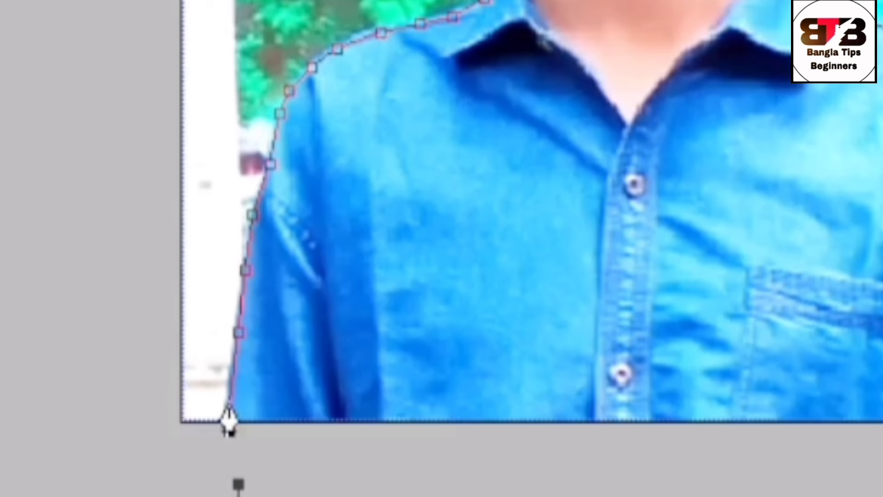
click(227, 421)
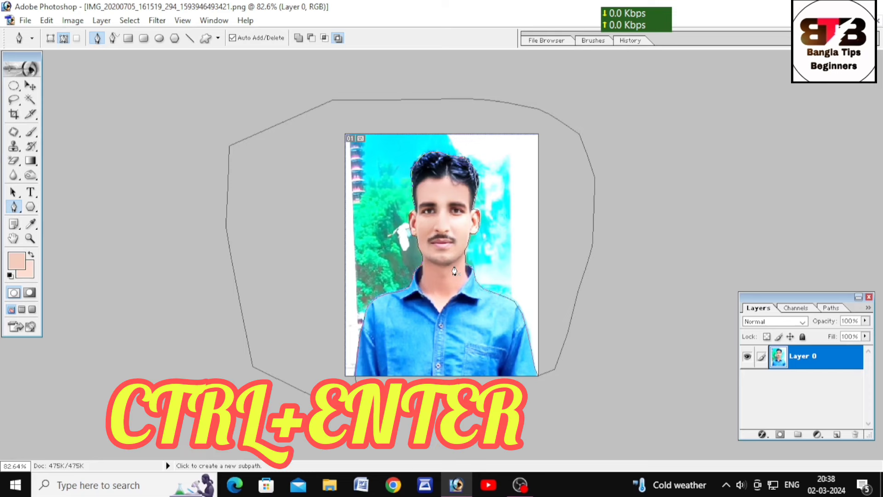
Step: Convert the closed pen path into a selection with Ctrl+Enter
key(ctrl)
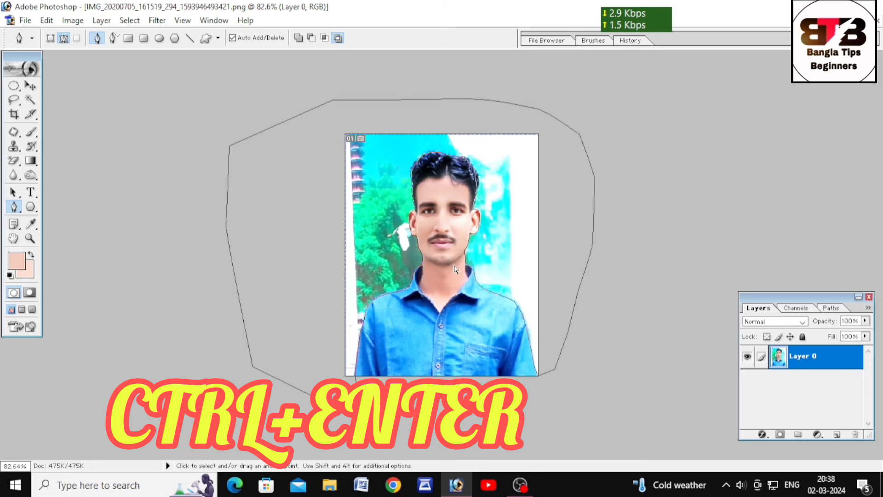
key(ctrl+Return)
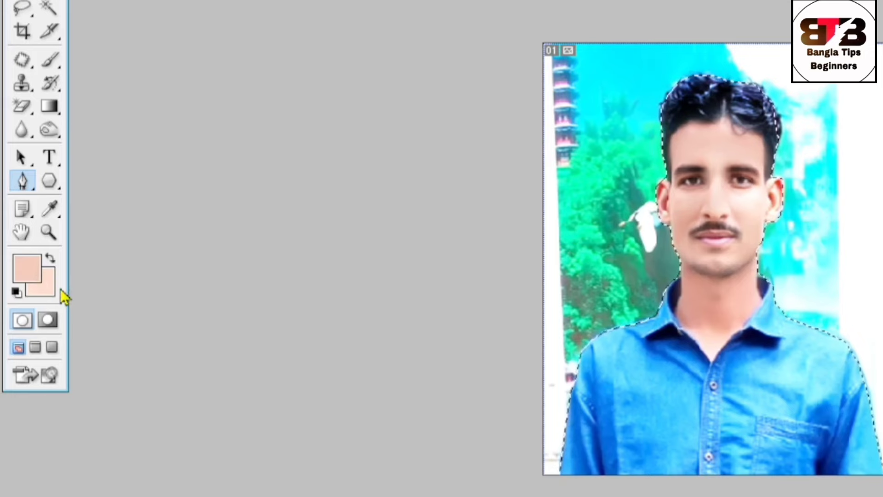
Step: Pick deep blue 0F29E6 as the background colour in the Color Picker
click(51, 278)
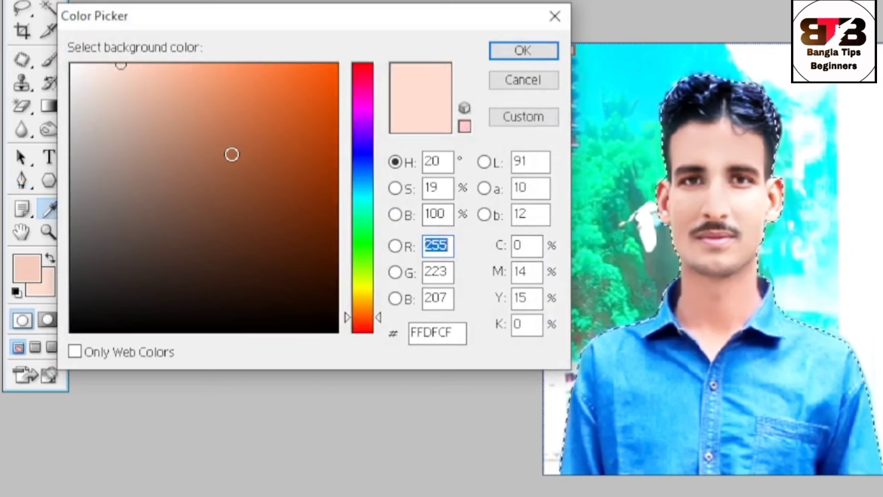
click(362, 160)
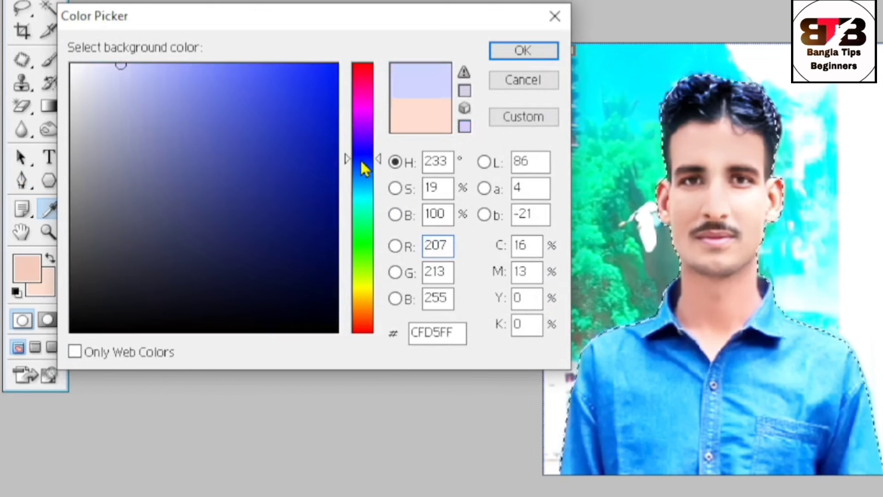
click(320, 85)
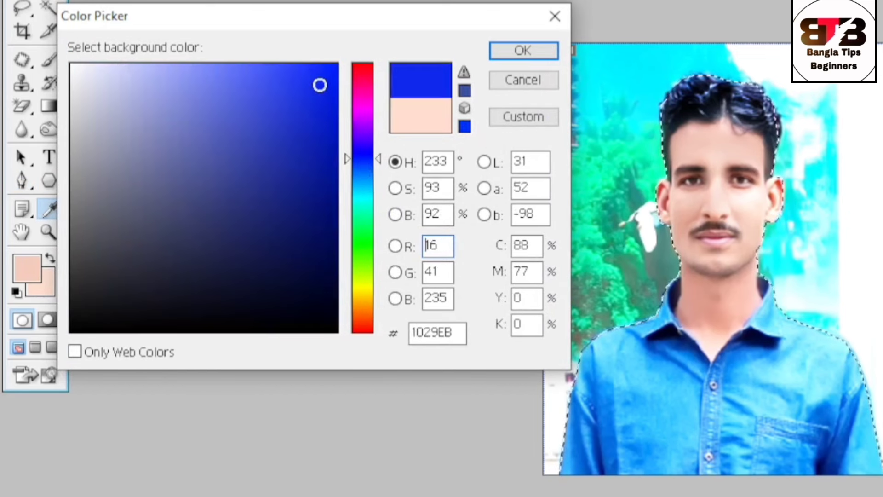
drag(319, 85, 323, 87)
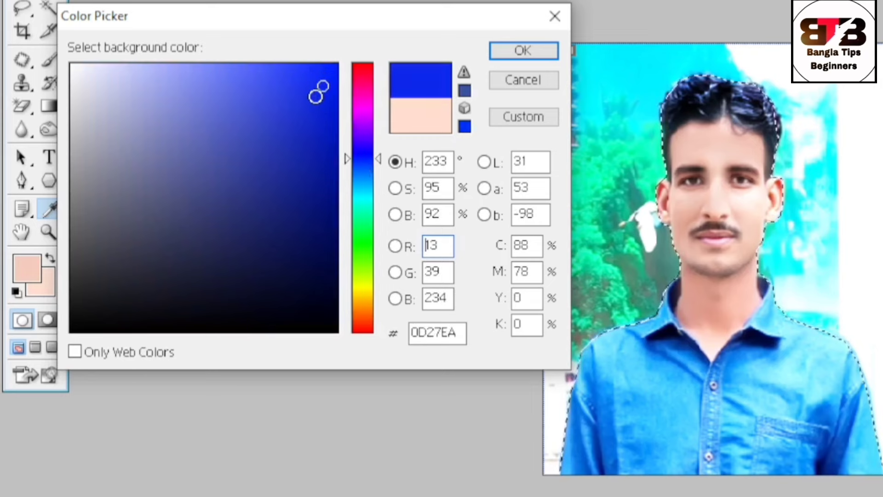
click(320, 90)
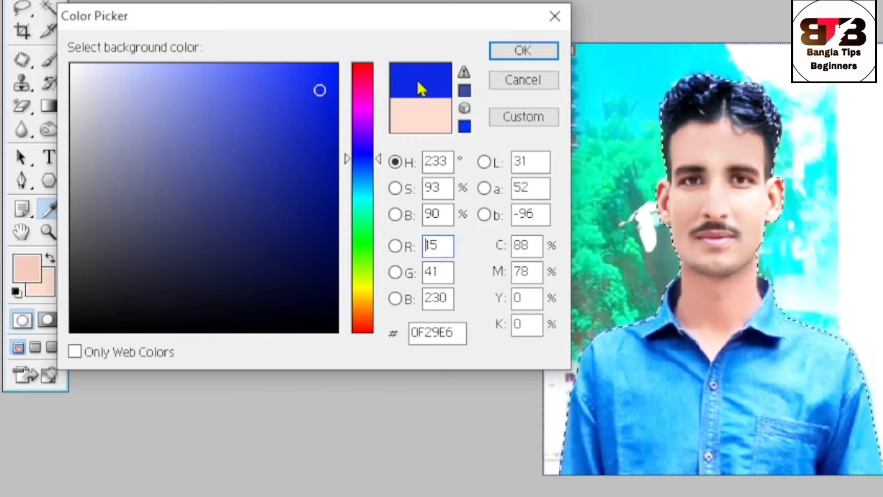
click(505, 56)
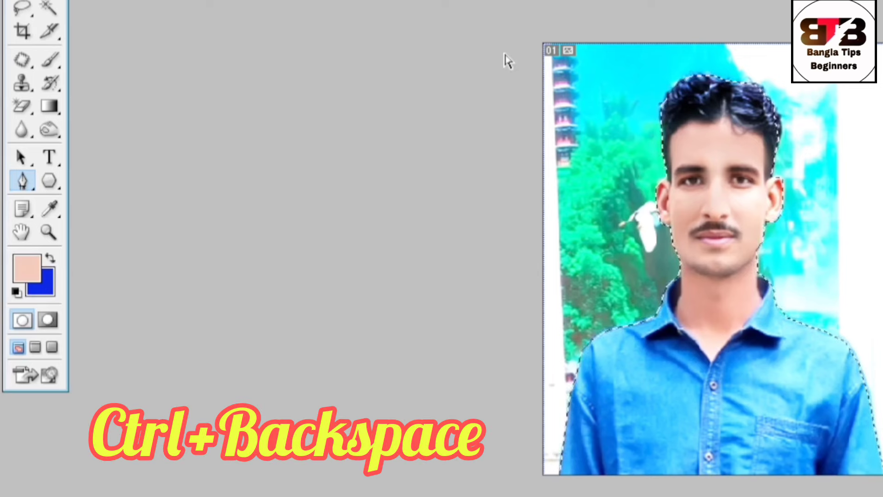
Step: Fill the selected background with the blue background colour, then deselect
key(ctrl+BackSpace)
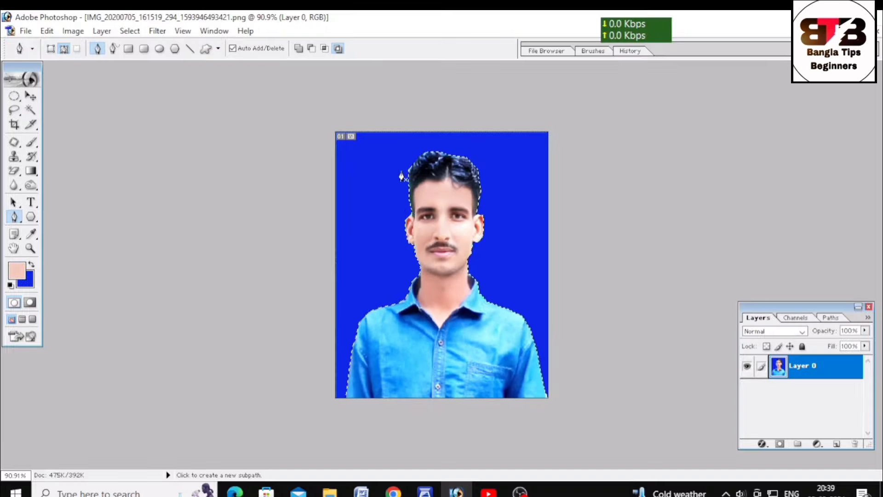
key(ctrl+plus)
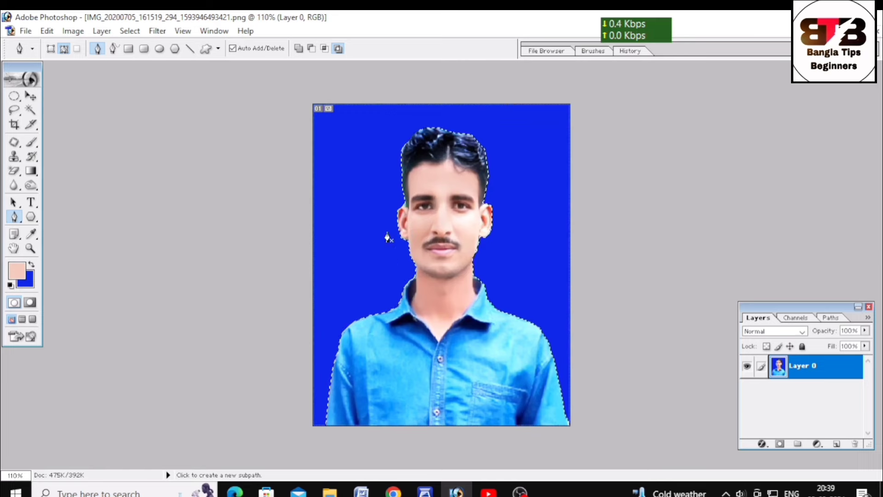
key(ctrl+minus)
key(ctrl+minus)
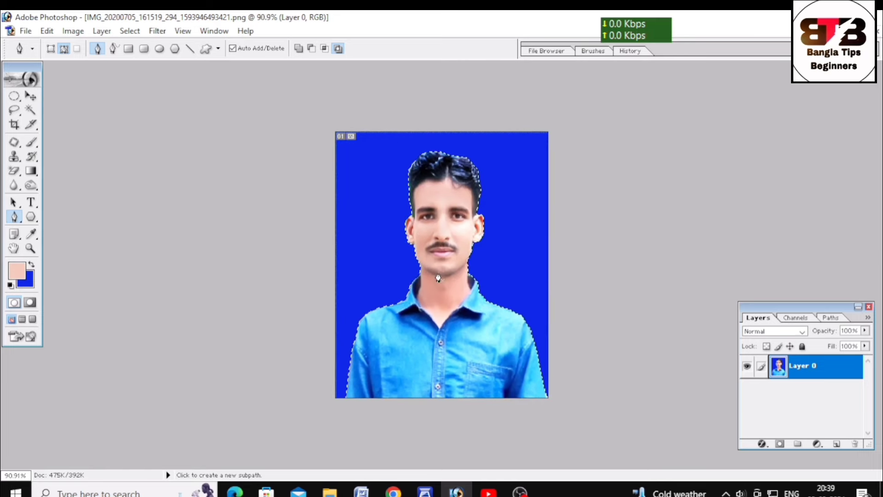
key(ctrl+d)
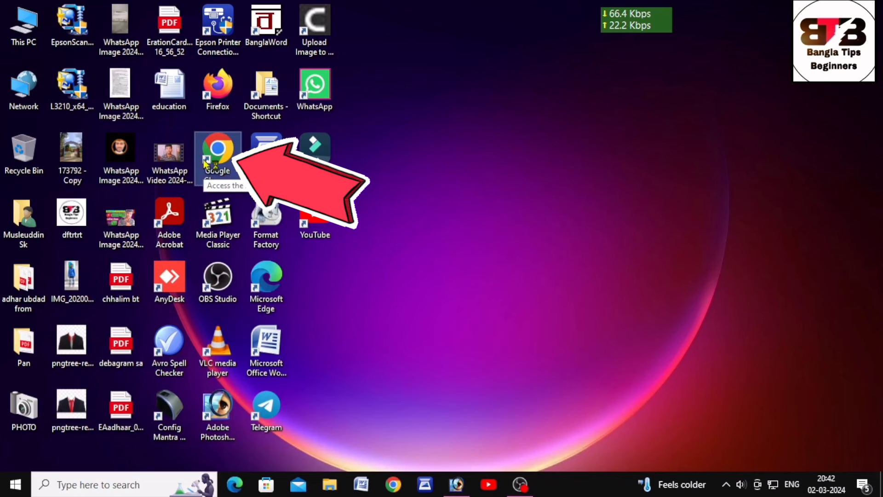
Step: Launch Chrome and type the partial query 'passpo' into Google's search box
double_click(206, 164)
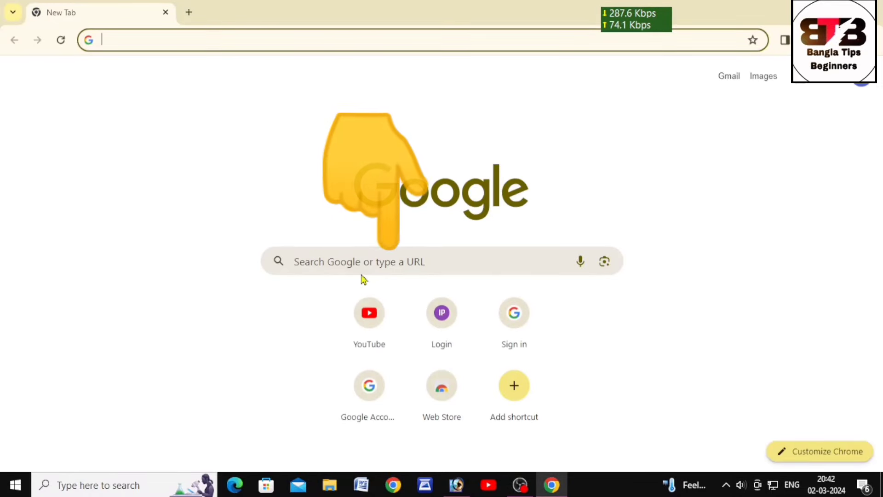
click(350, 265)
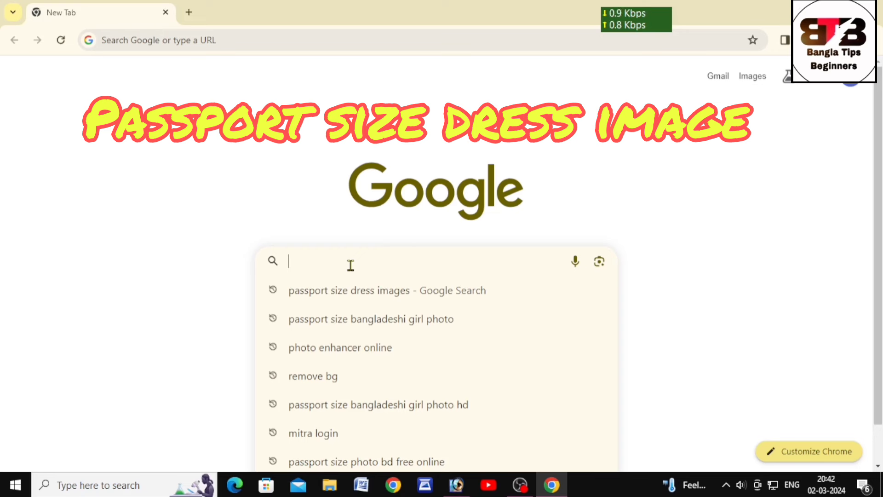
text(pas)
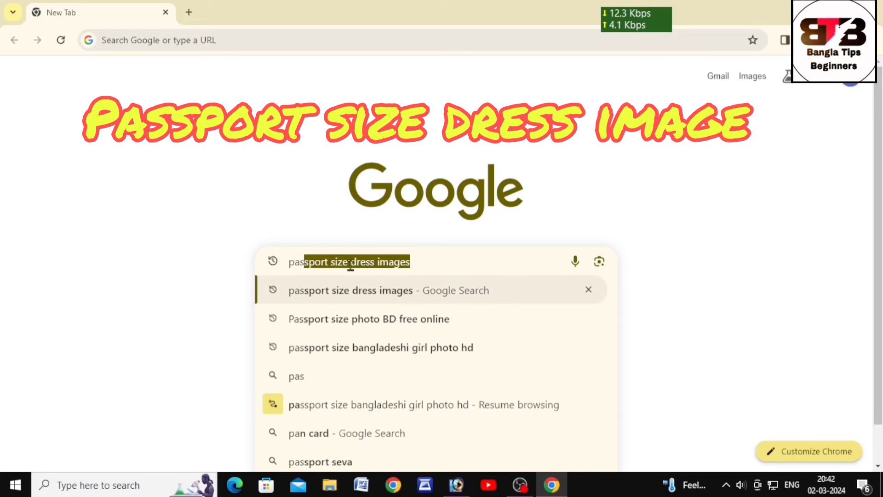
text(spo)
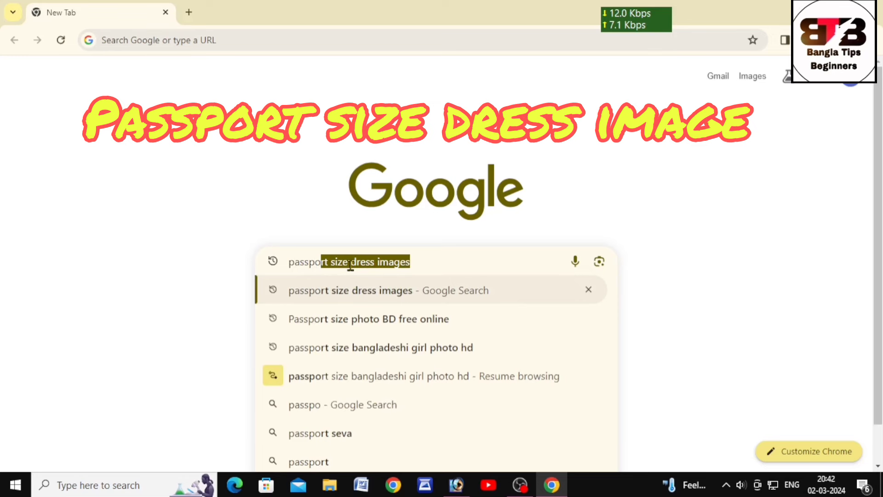
text(tr)
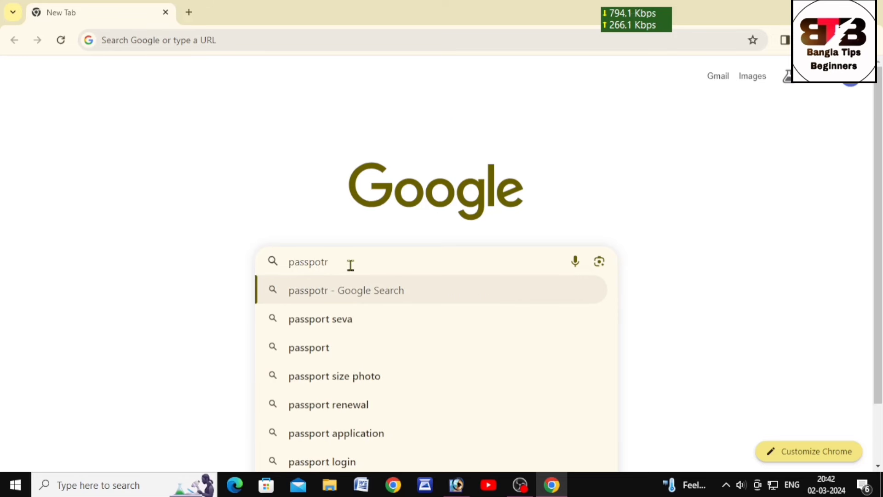
key(BackSpace)
key(BackSpace)
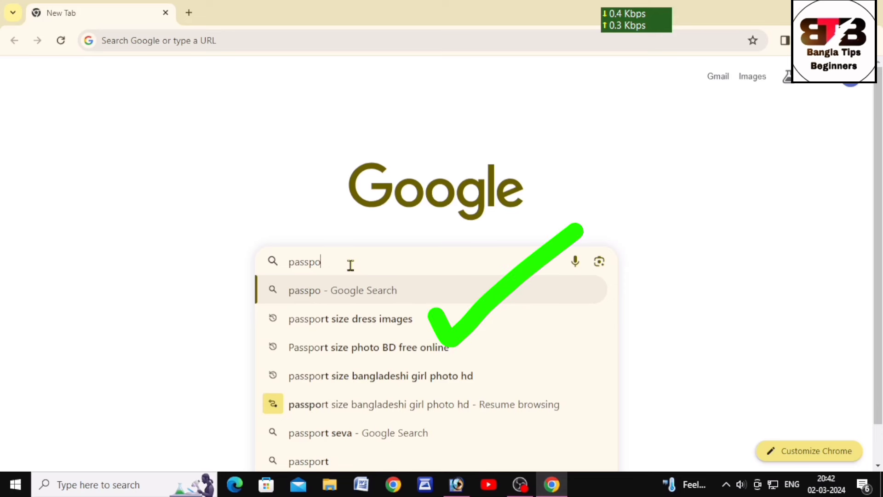
Step: Search Google Images for 'passport size dress images' and preview the PNGEgg navy suit
click(339, 325)
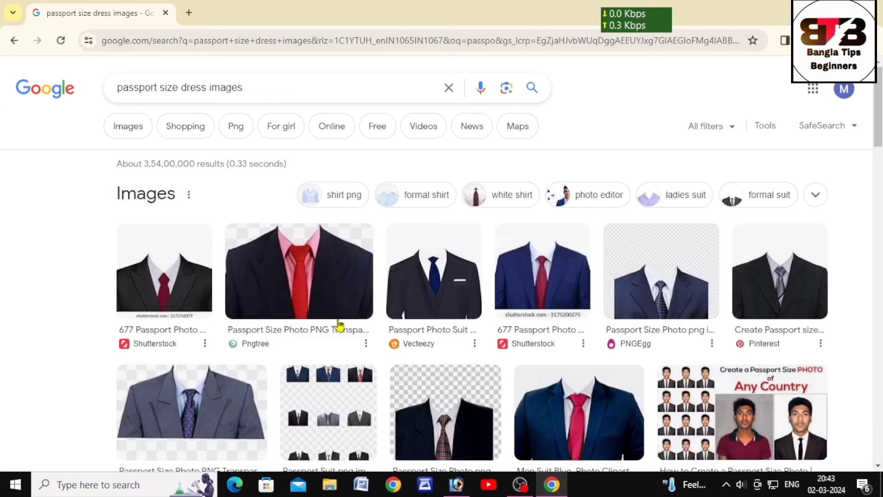
scroll(534, 366, down, 3)
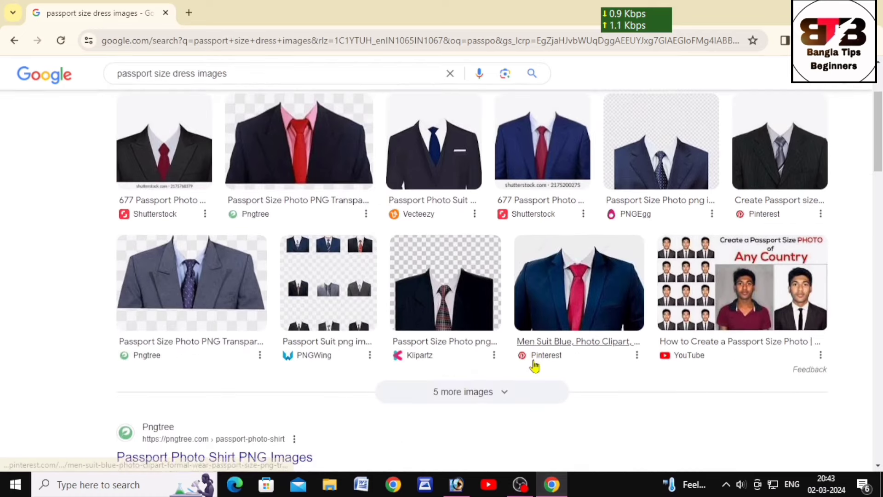
scroll(534, 366, up, 2)
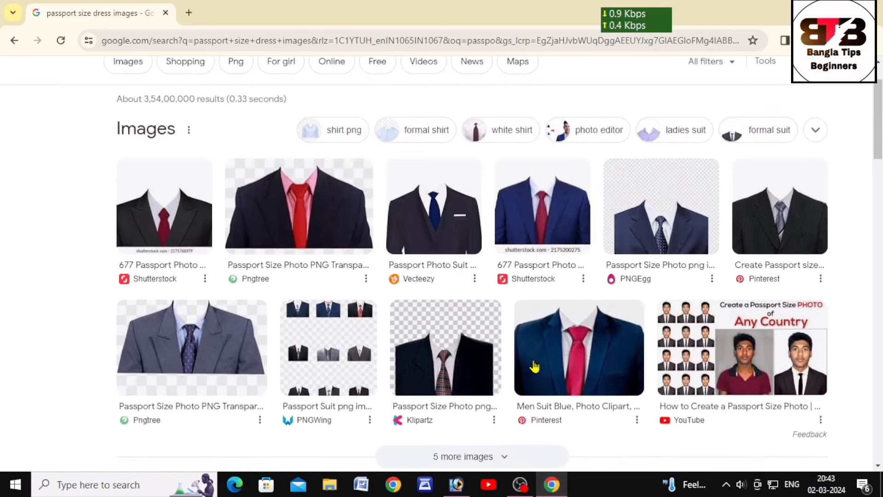
scroll(534, 365, up, 2)
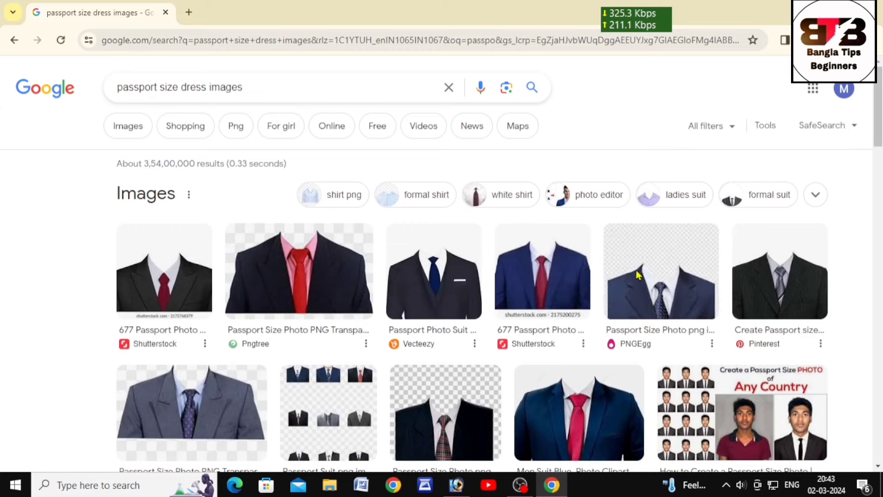
click(637, 276)
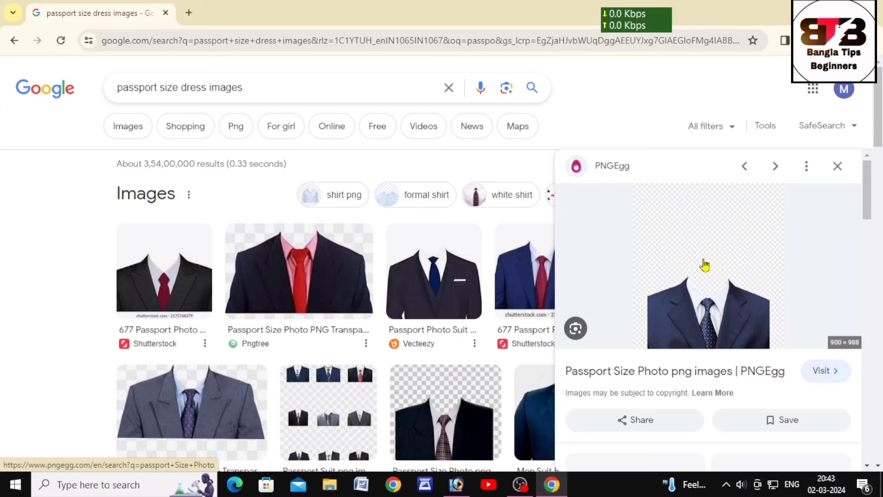
Step: Save the previewed suit-and-tie PNG to the Desktop
right_click(705, 265)
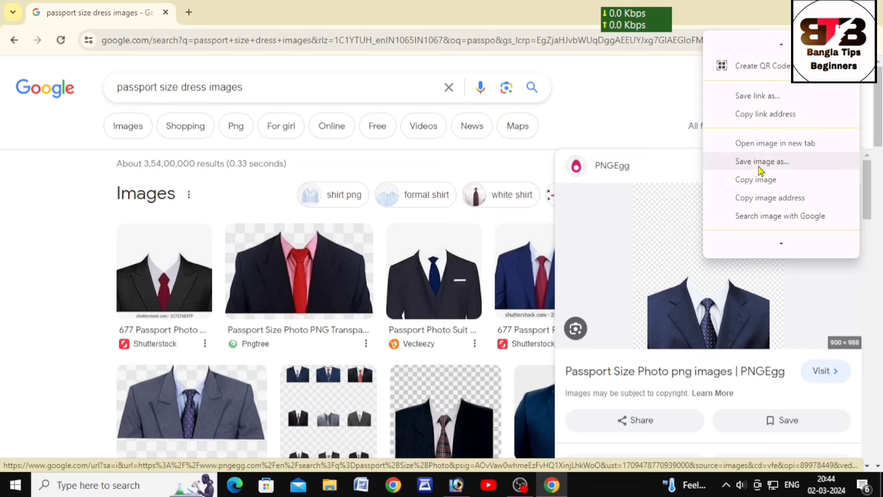
click(759, 162)
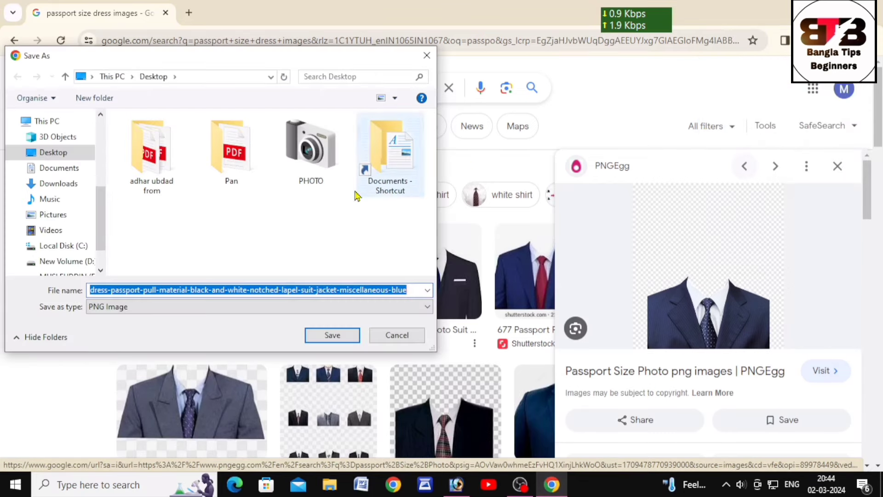
mouse_move(55, 180)
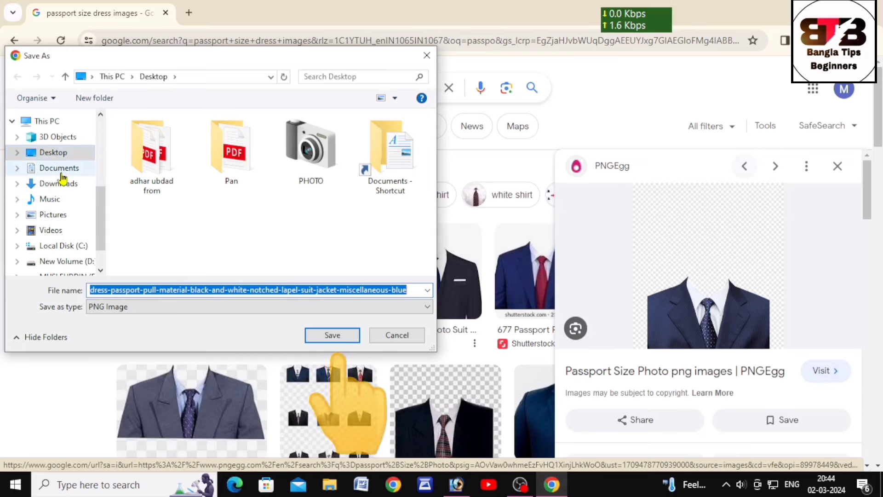
click(57, 156)
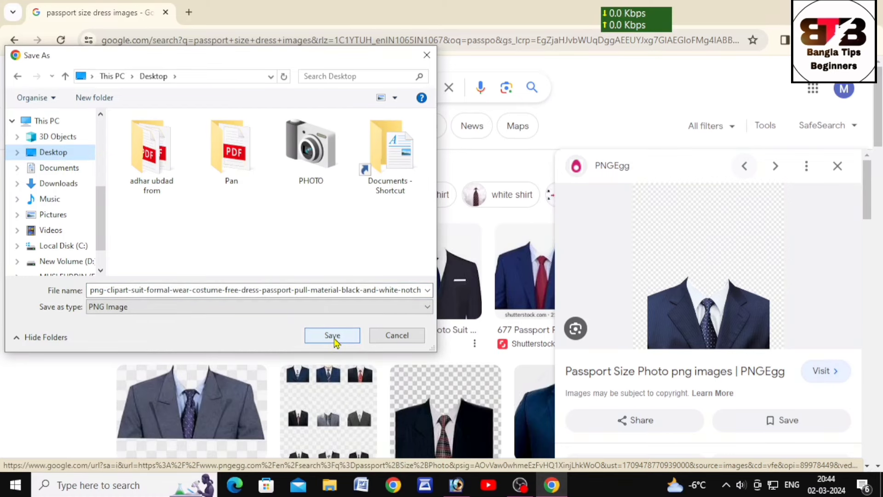
click(394, 339)
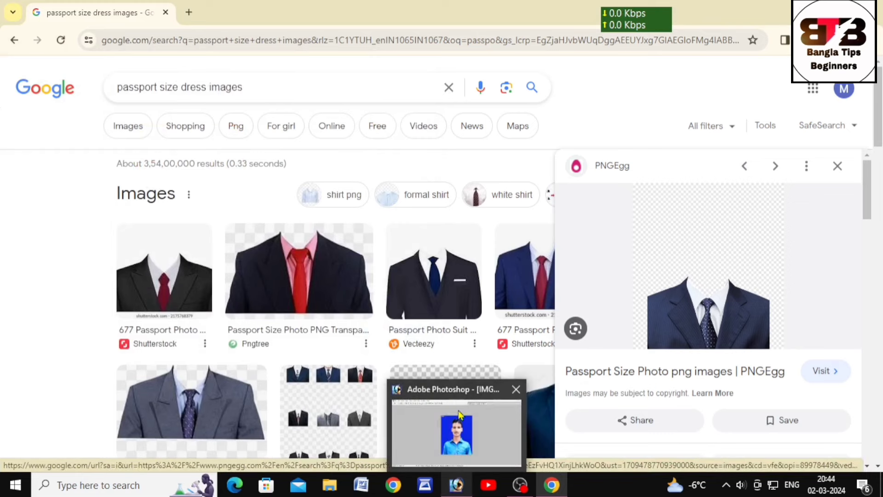
Step: Back in Photoshop, open the pngtree red-shirt suit image from the Desktop
click(455, 488)
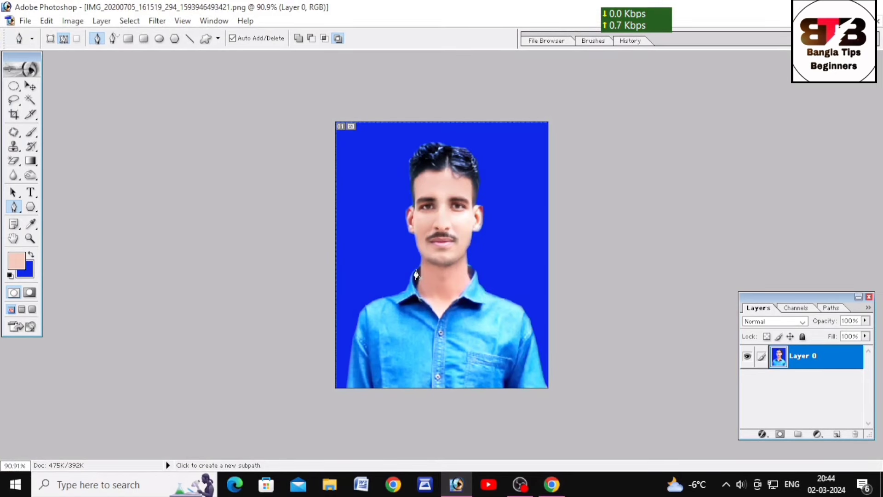
key(v)
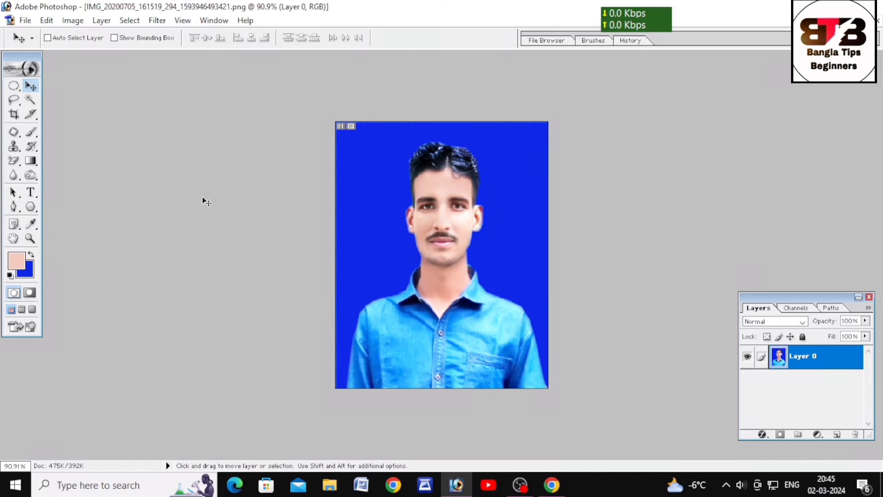
click(28, 21)
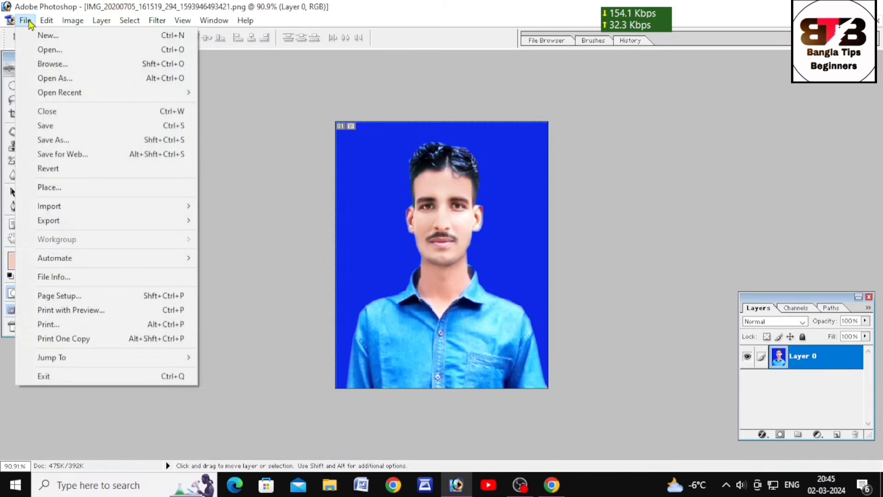
click(48, 51)
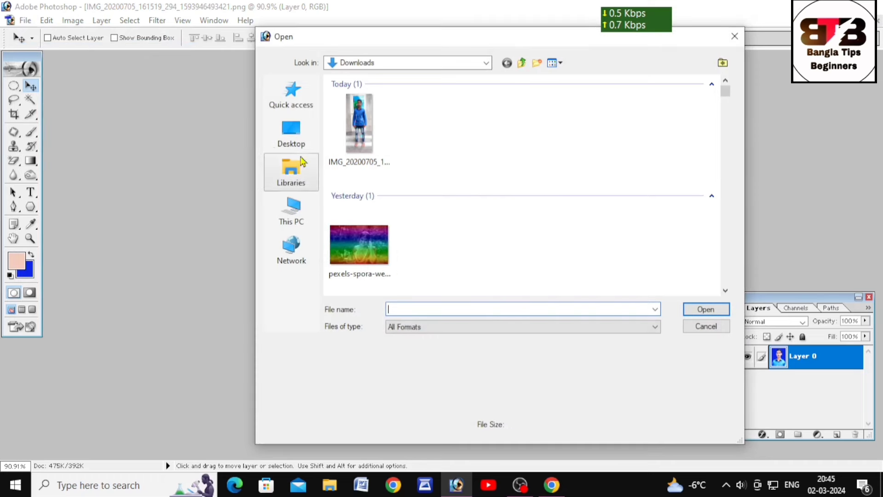
click(291, 151)
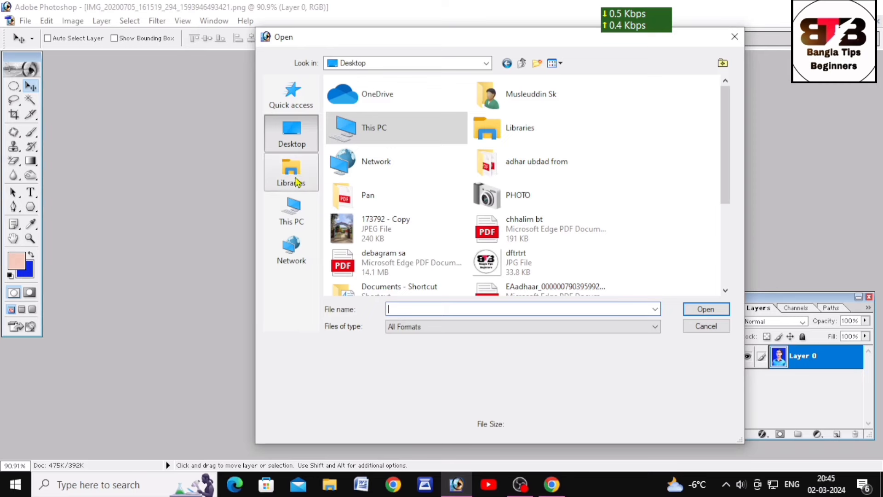
scroll(295, 148, down, 1)
scroll(298, 148, down, 3)
scroll(400, 198, down, 1)
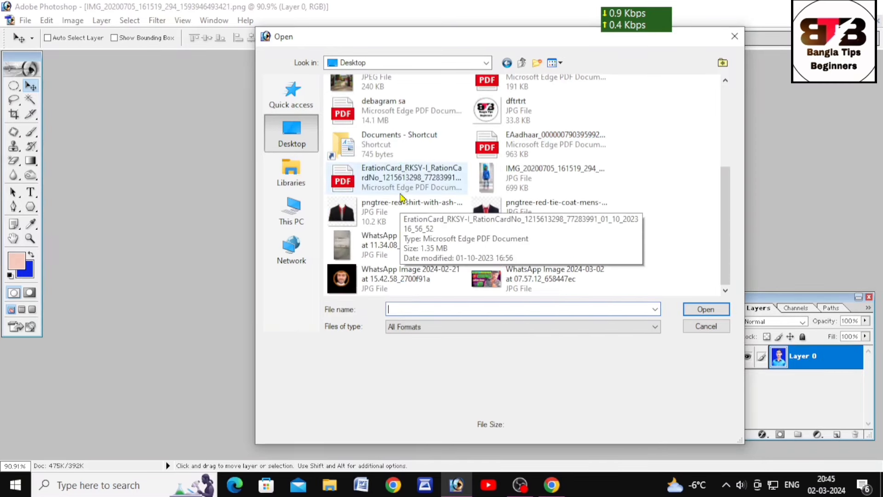
click(400, 203)
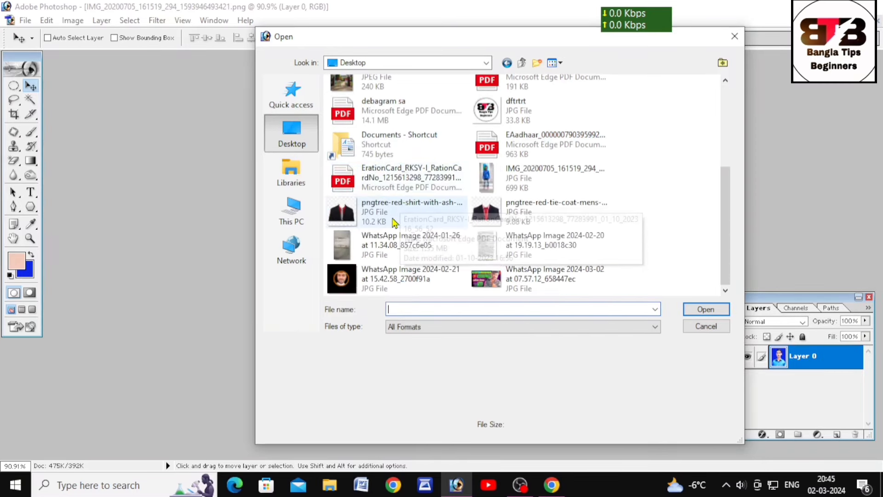
click(724, 309)
mouse_move(299, 116)
mouse_down()
mouse_move(253, 78)
mouse_move(394, 122)
mouse_move(495, 121)
mouse_up()
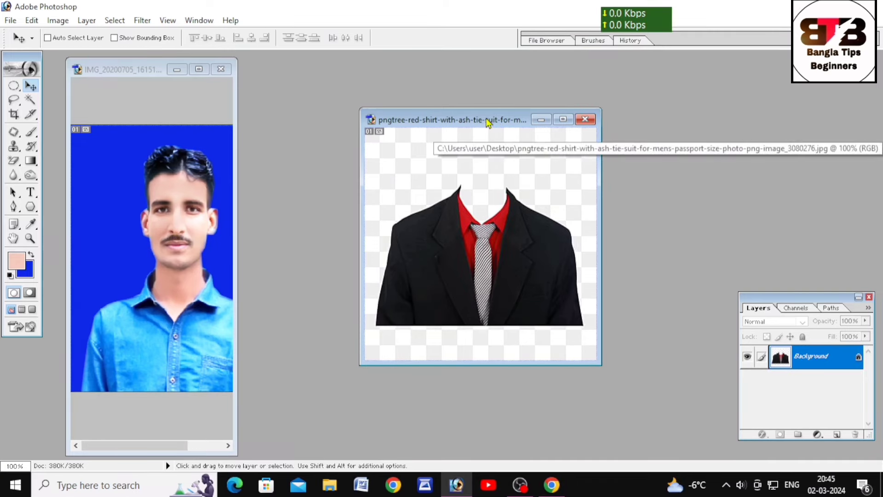
Step: Erase the suit's white background with the Magic Eraser and arrange both windows side by side
mouse_move(490, 123)
mouse_down()
mouse_move(453, 145)
mouse_move(400, 88)
mouse_up()
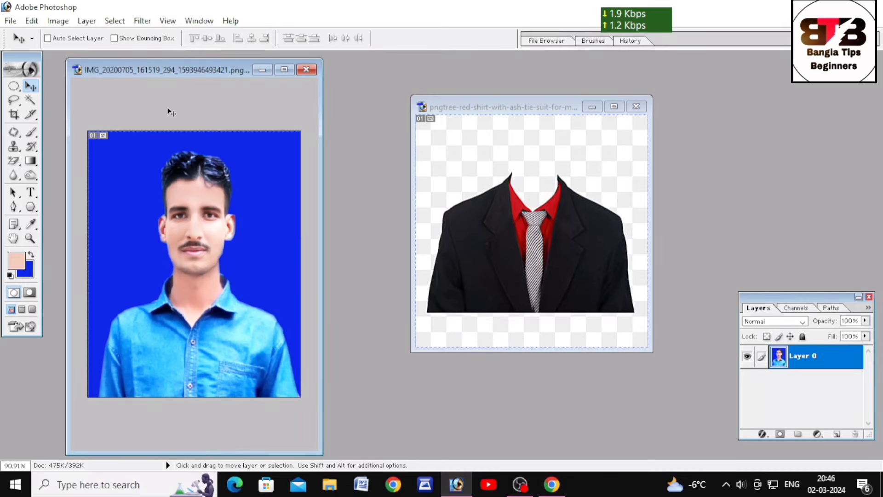
drag(188, 75, 239, 78)
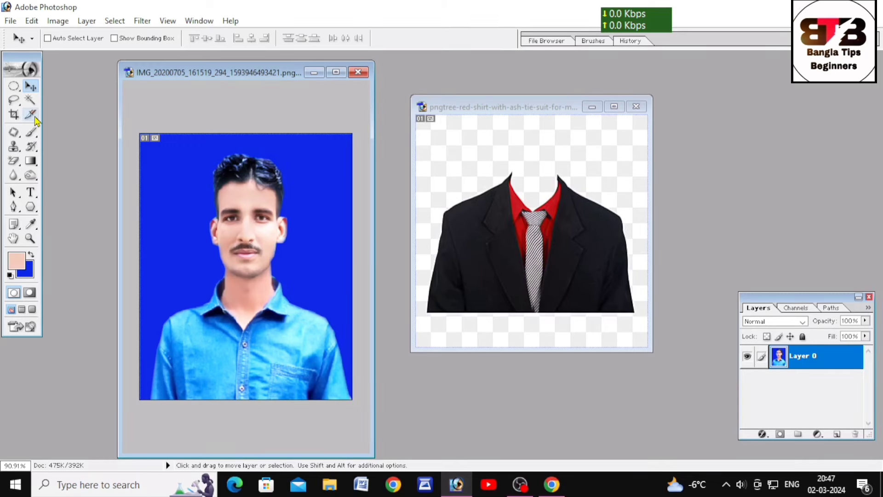
drag(14, 160, 69, 185)
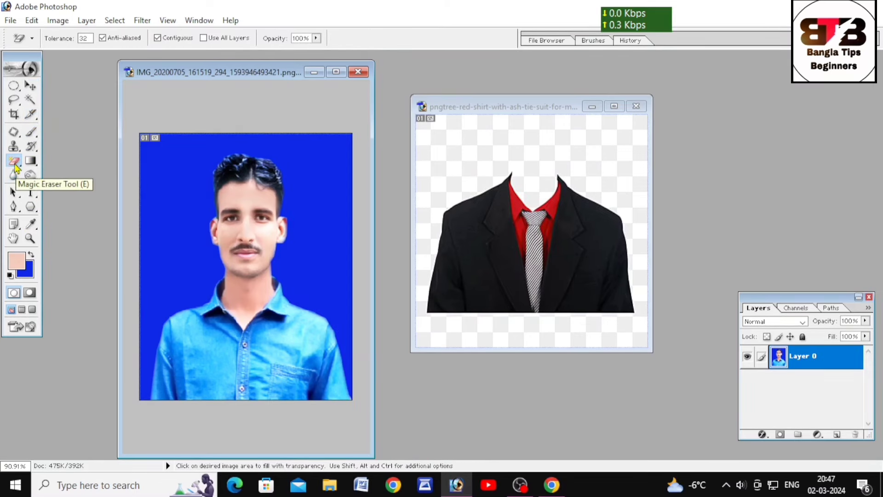
click(15, 165)
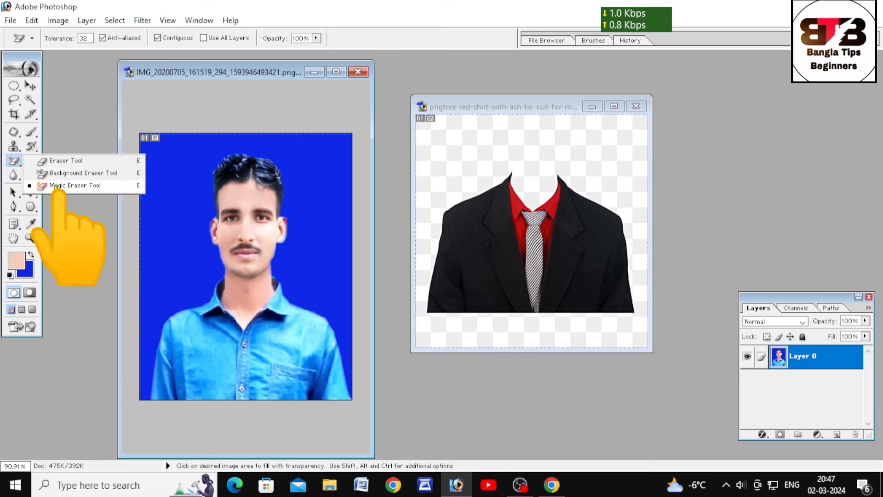
click(57, 186)
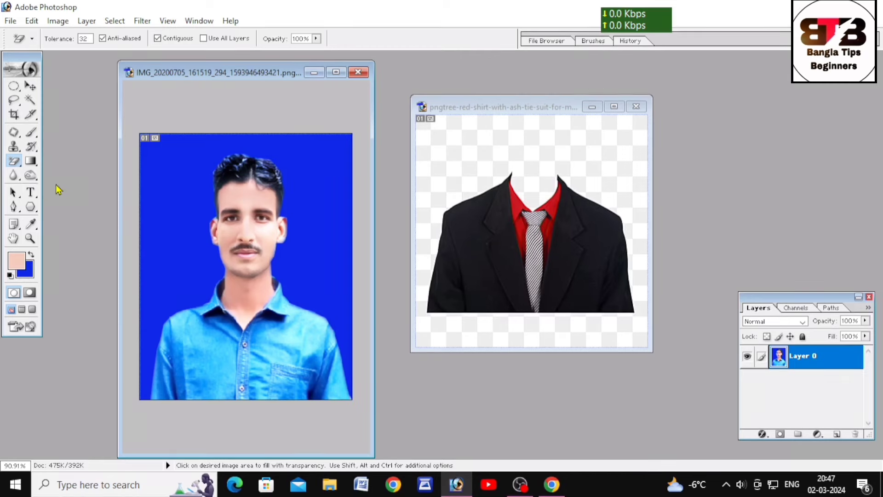
click(476, 151)
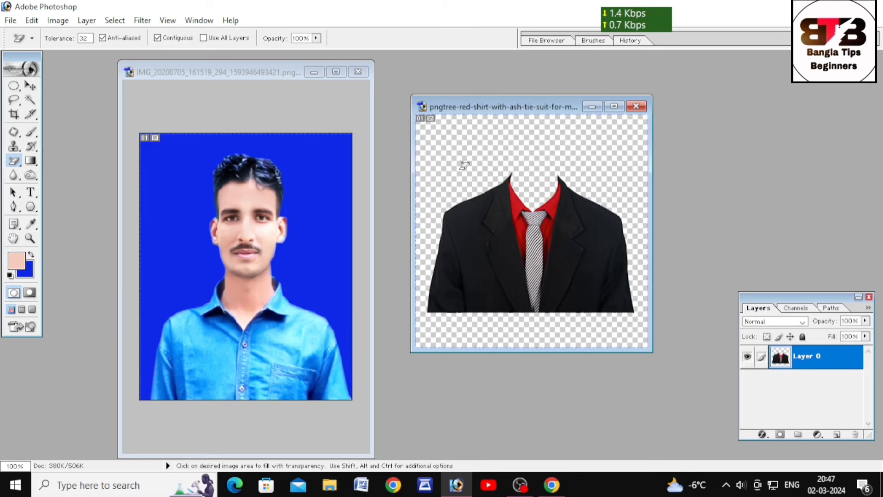
drag(486, 106, 690, 75)
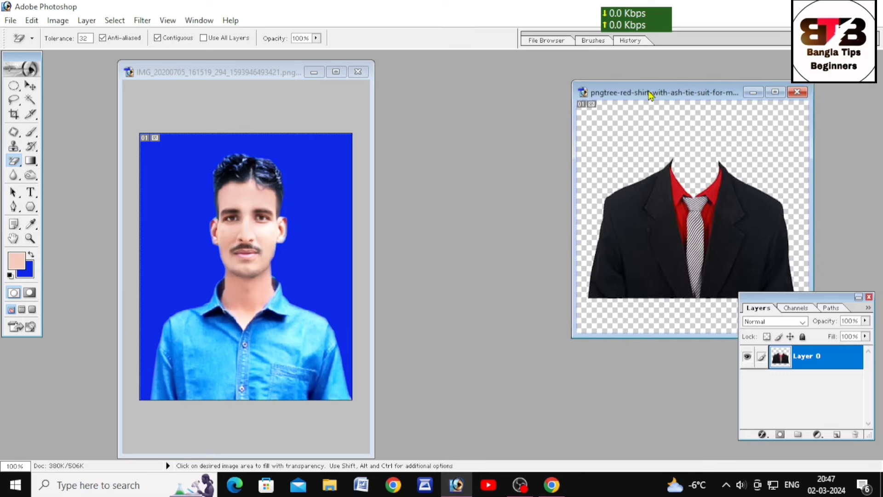
drag(374, 149, 533, 147)
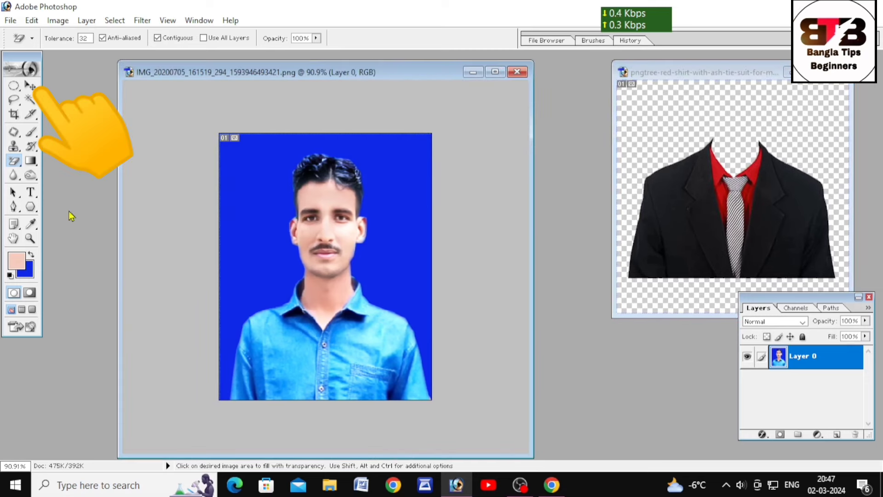
Step: Drag the suit onto the portrait as a new layer with the Move tool and maximise the portrait
click(31, 88)
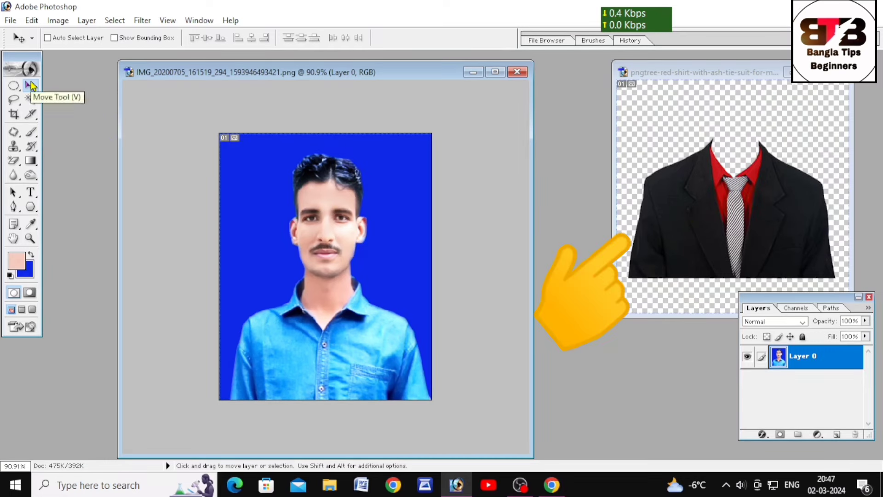
click(713, 208)
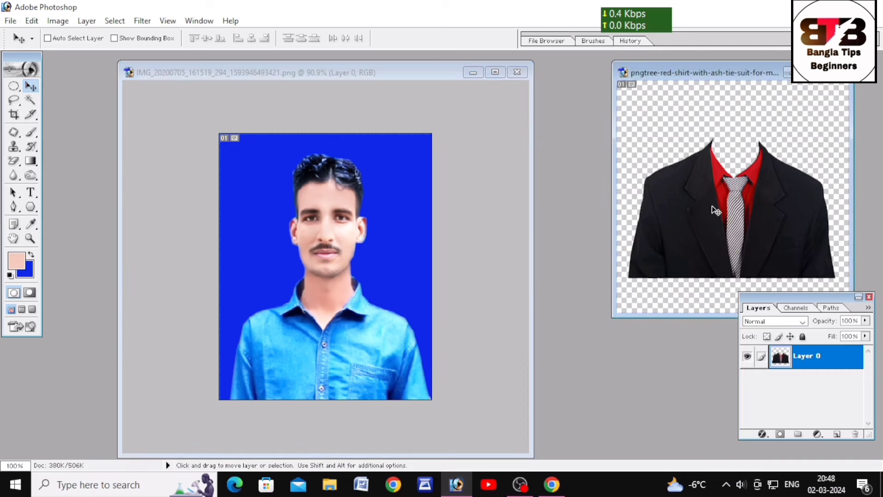
drag(714, 209, 682, 223)
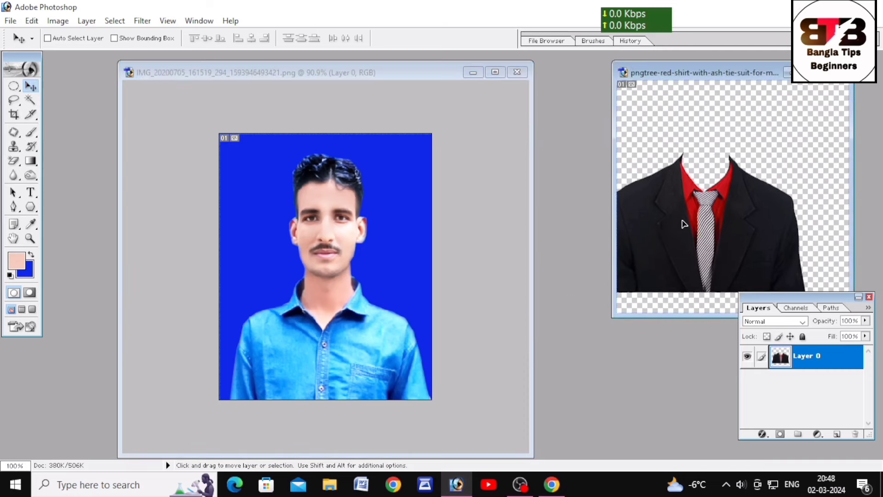
drag(684, 224, 476, 294)
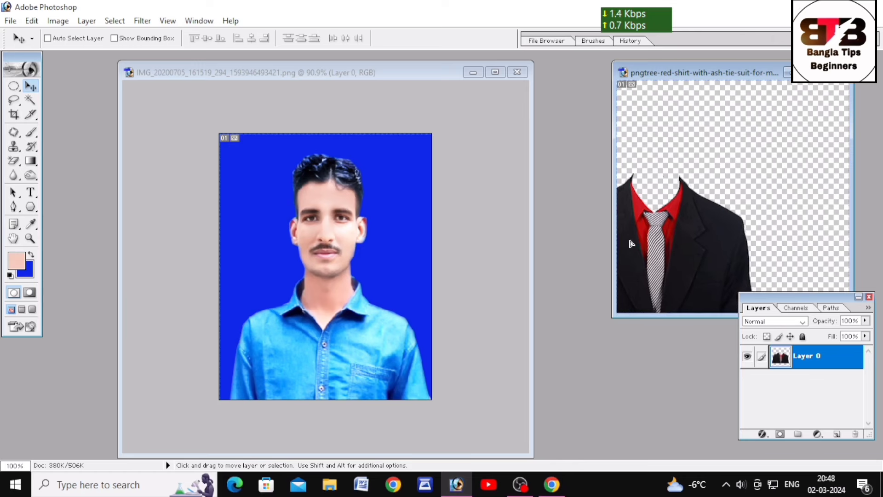
drag(409, 312, 360, 320)
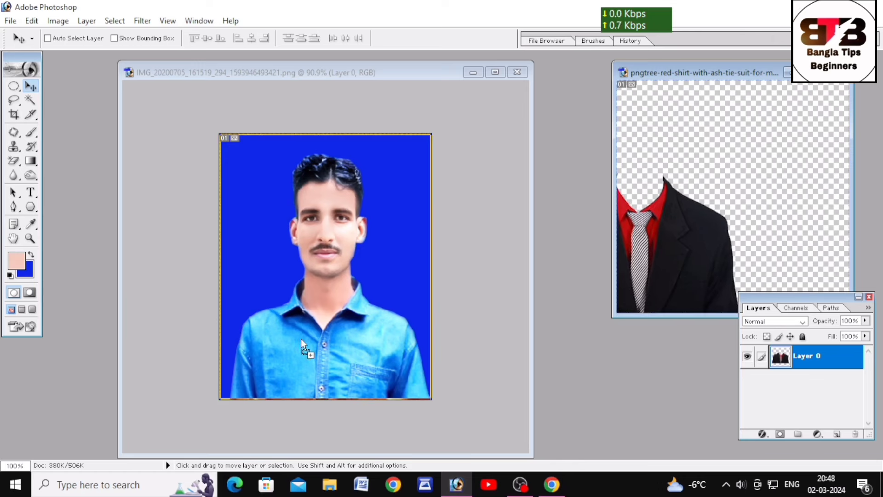
drag(302, 340, 301, 344)
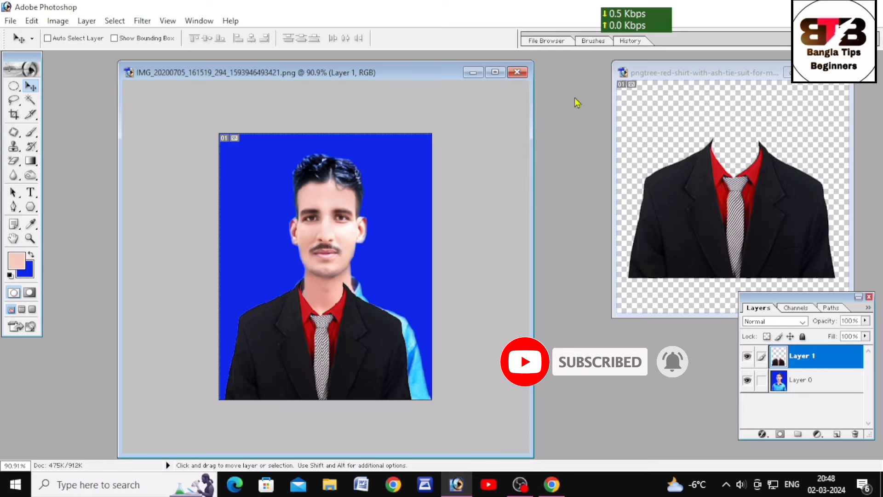
click(496, 76)
scroll(480, 230, up, 2)
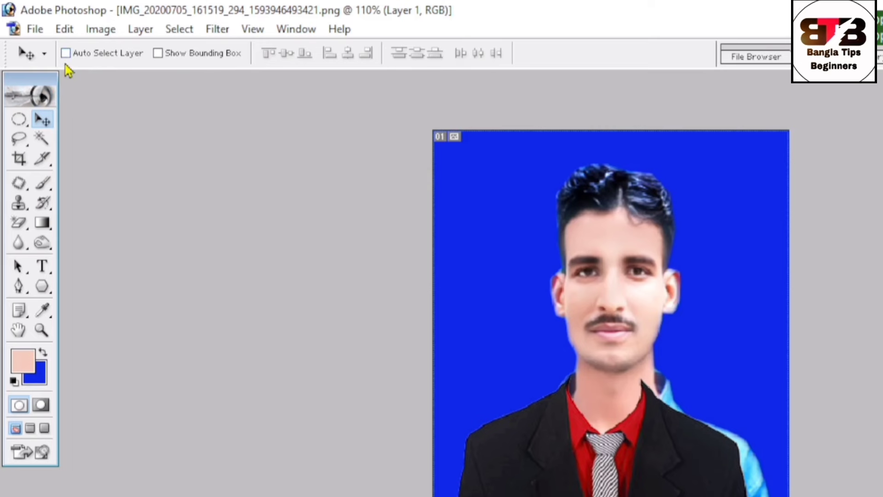
Step: Enable Auto Select Layer and Show Bounding Box, and bring up transform handles around the suit layer
click(66, 53)
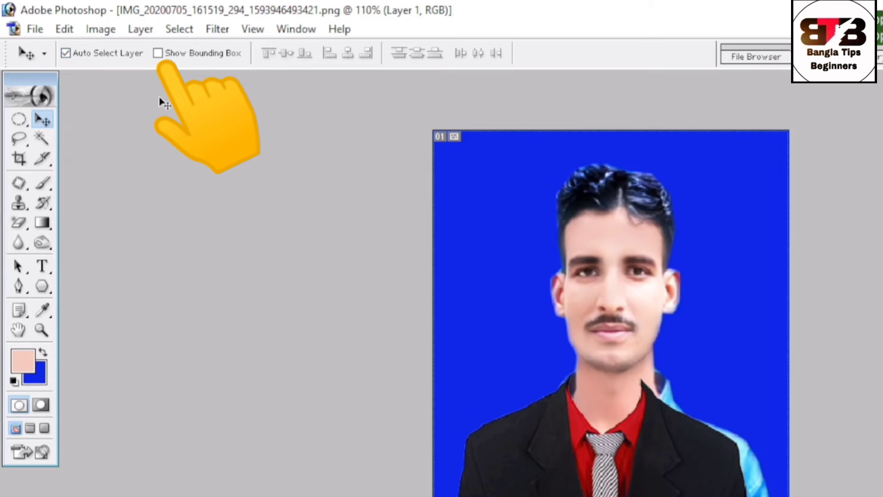
click(158, 53)
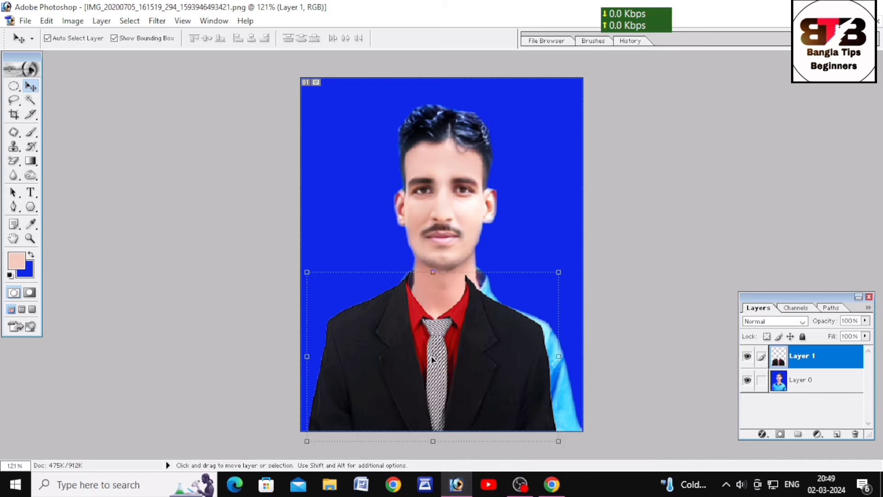
drag(431, 359, 431, 359)
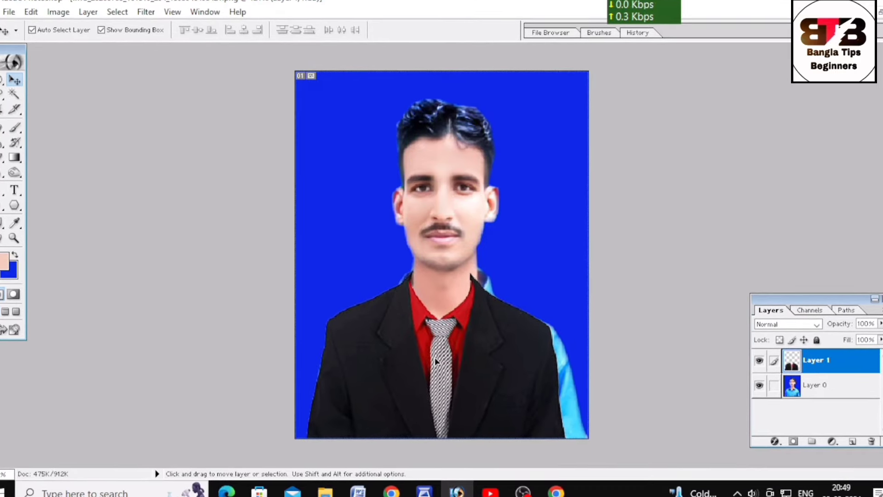
click(436, 360)
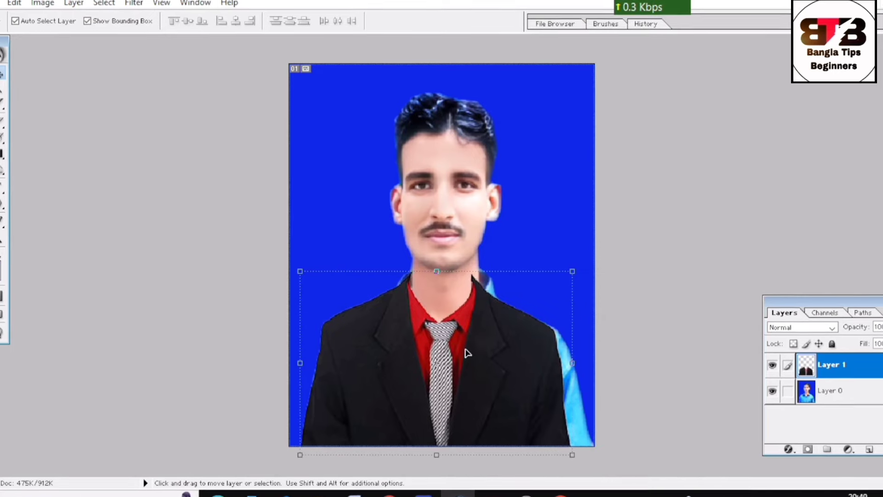
key(shift)
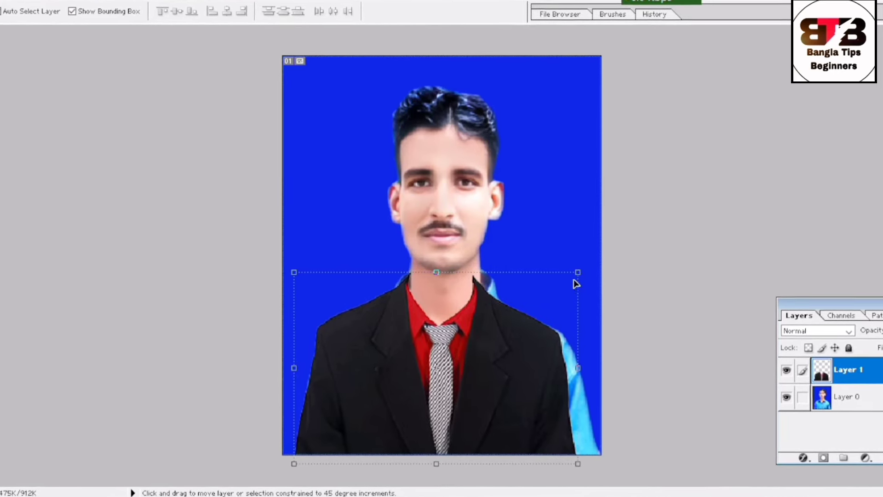
Step: Scale the suit up with corner and side handles, nudge it down a pixel, and commit the transform
click(578, 272)
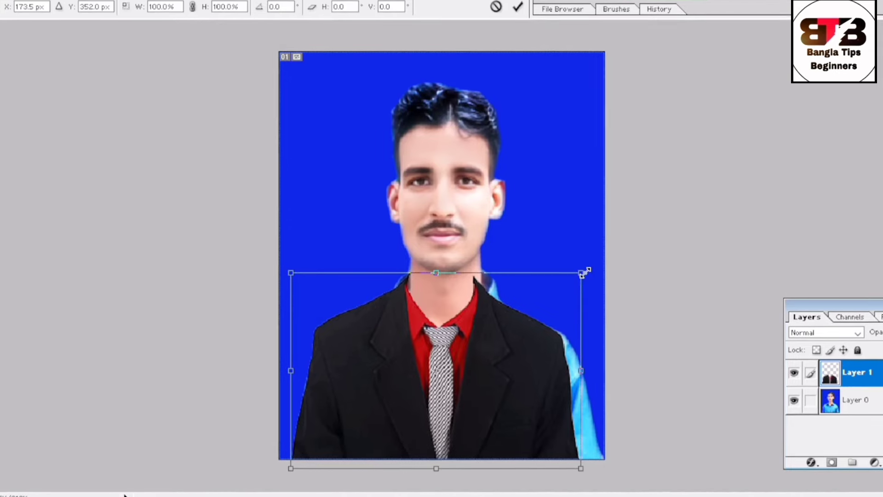
drag(584, 273, 597, 268)
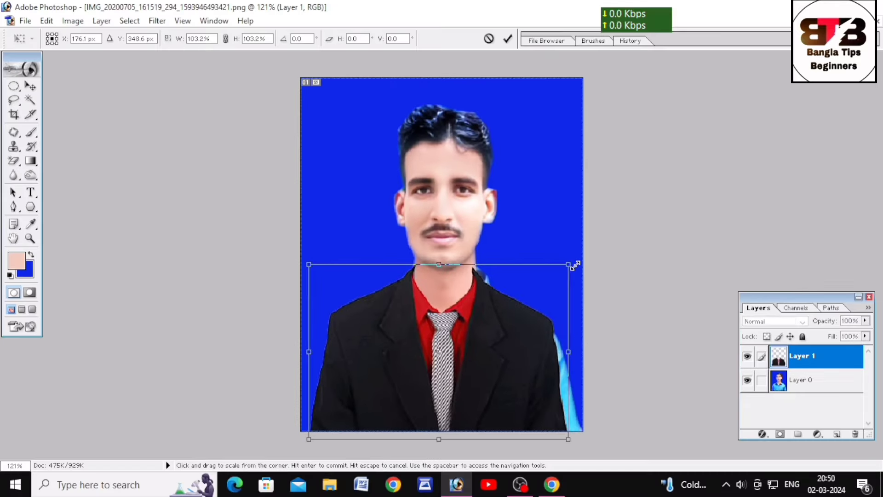
drag(575, 266, 578, 265)
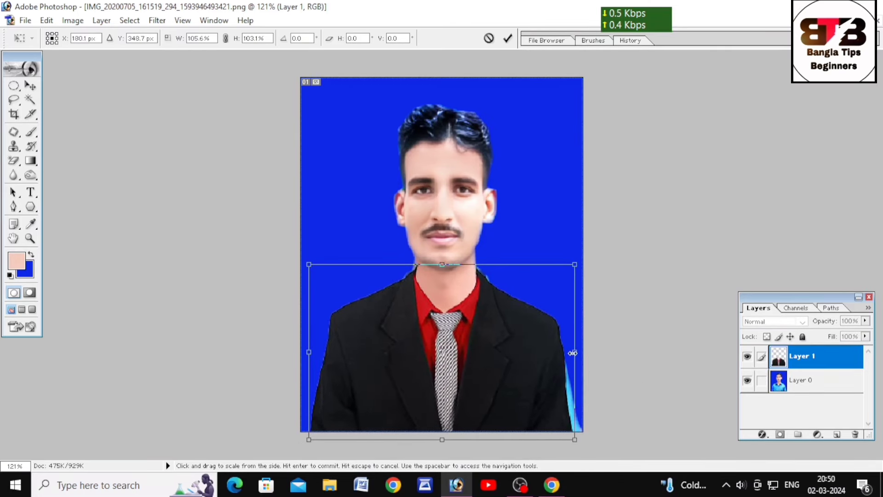
drag(567, 354, 571, 353)
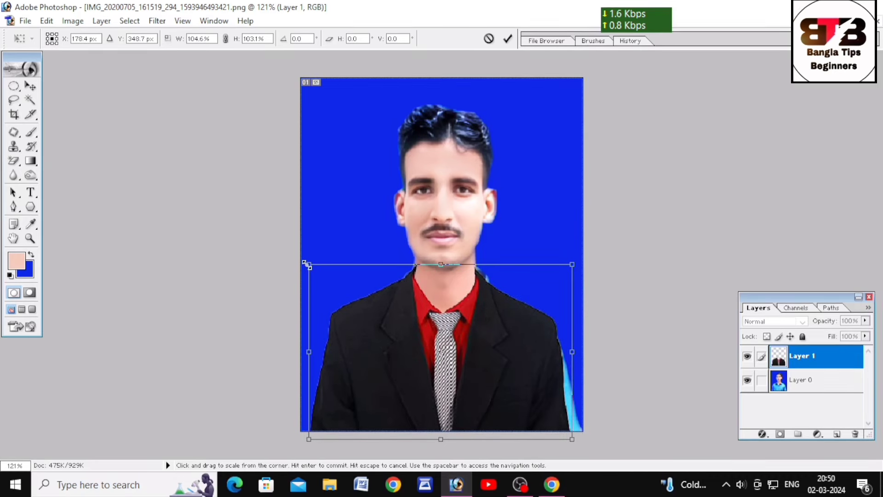
drag(306, 265, 306, 263)
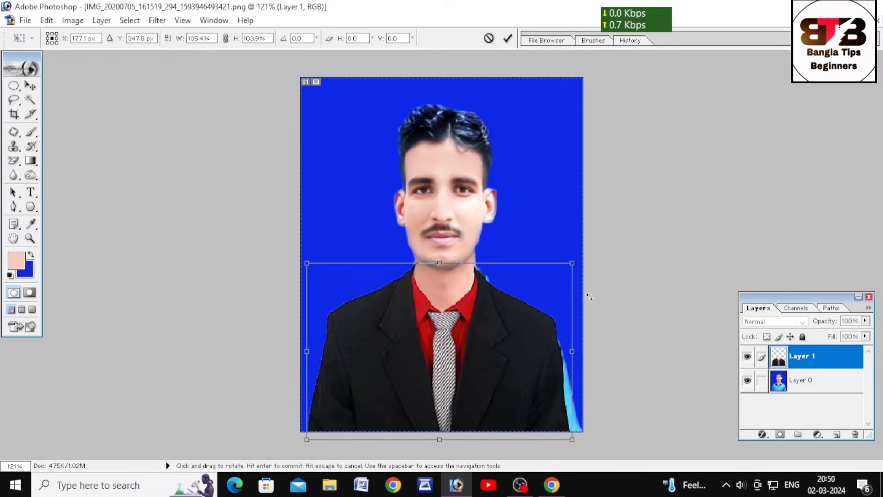
key(Down)
key(Down)
key(Down)
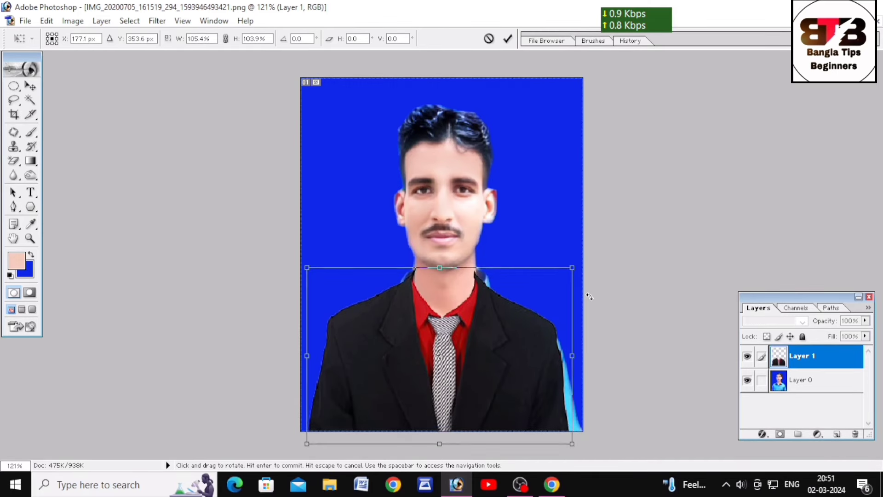
key(Down)
key(Up)
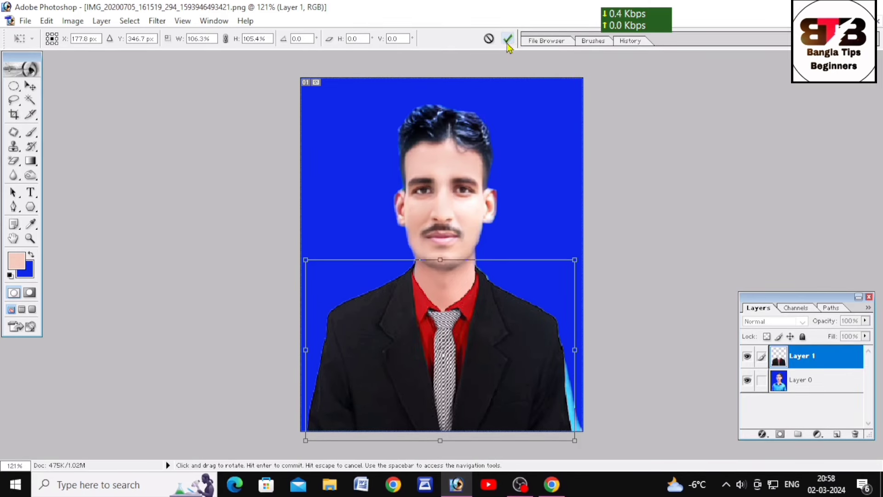
click(506, 40)
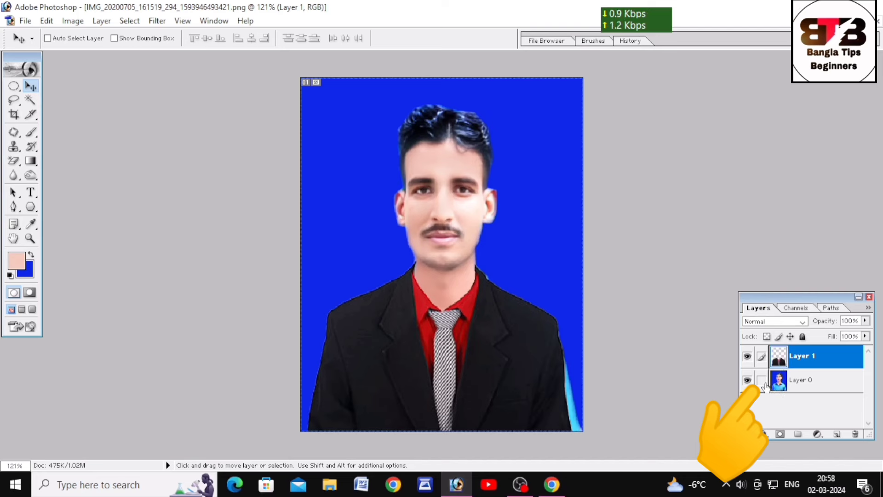
Step: Link Layer 0 with Layer 1 and merge them into one layer with Ctrl+E
click(763, 381)
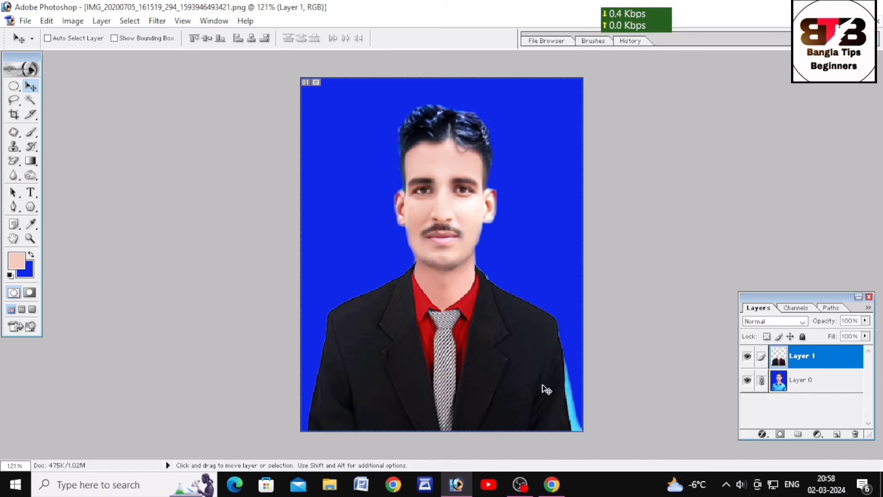
key(ctrl+e)
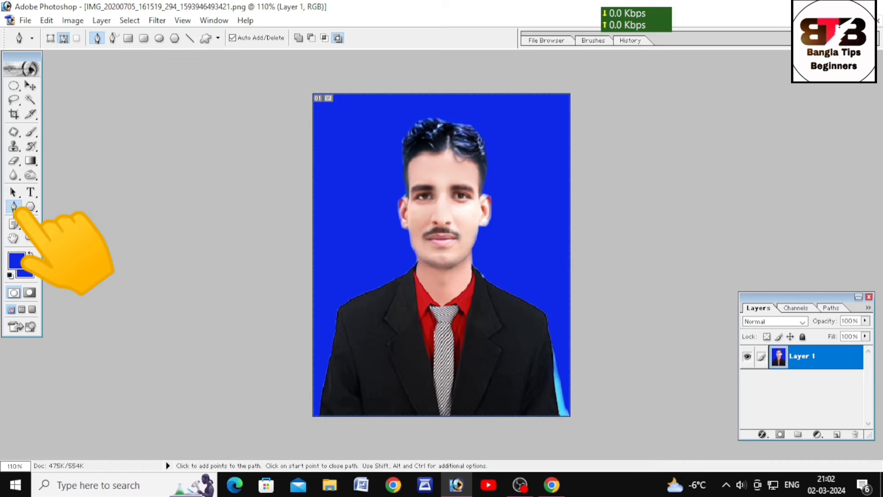
Step: Outline the leftover blue shirt at the right edge as a selection, then deselect
click(555, 403)
click(555, 403)
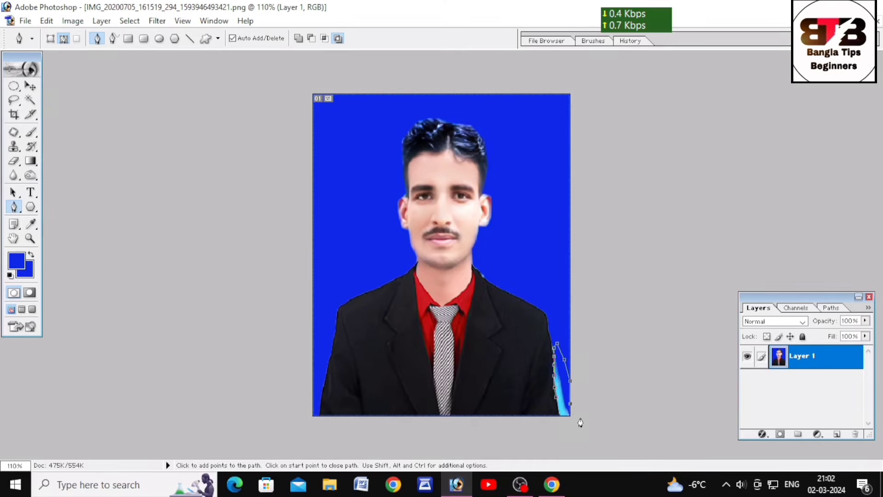
click(556, 408)
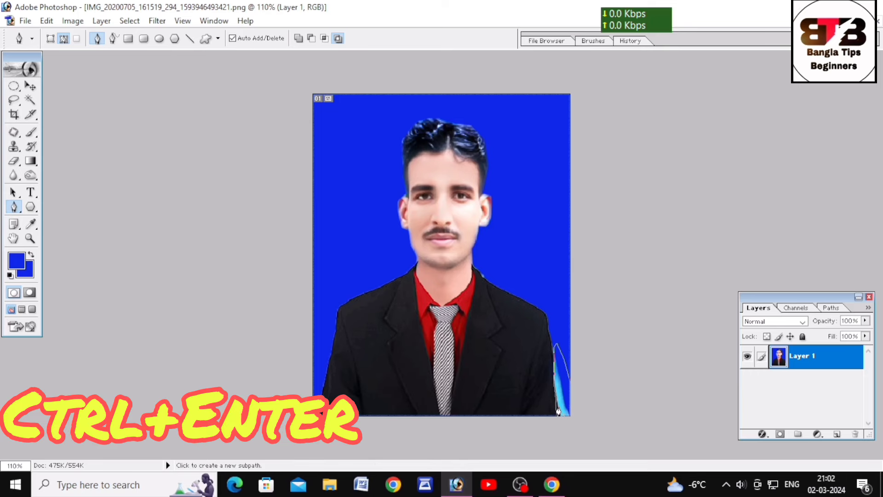
key(ctrl+Return)
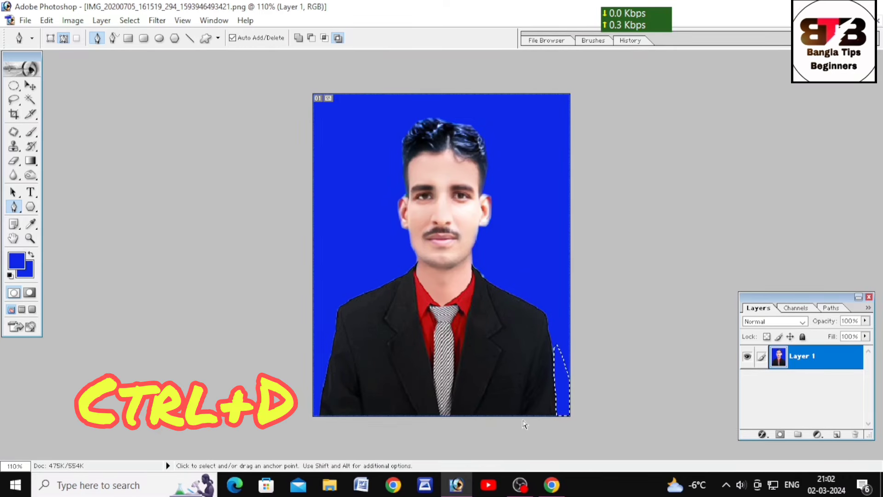
key(ctrl+d)
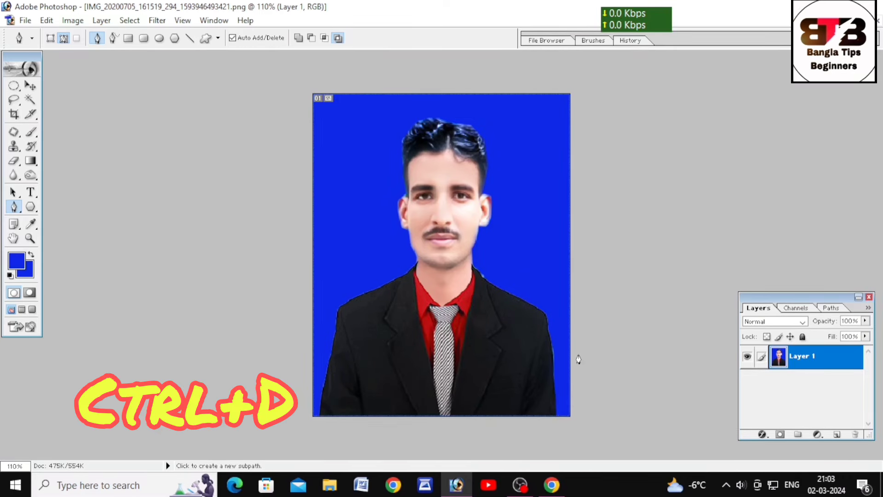
Step: Trace the shoulder edge beside the neck and view the image at actual size
click(477, 269)
click(482, 278)
scroll(482, 279, up, 1)
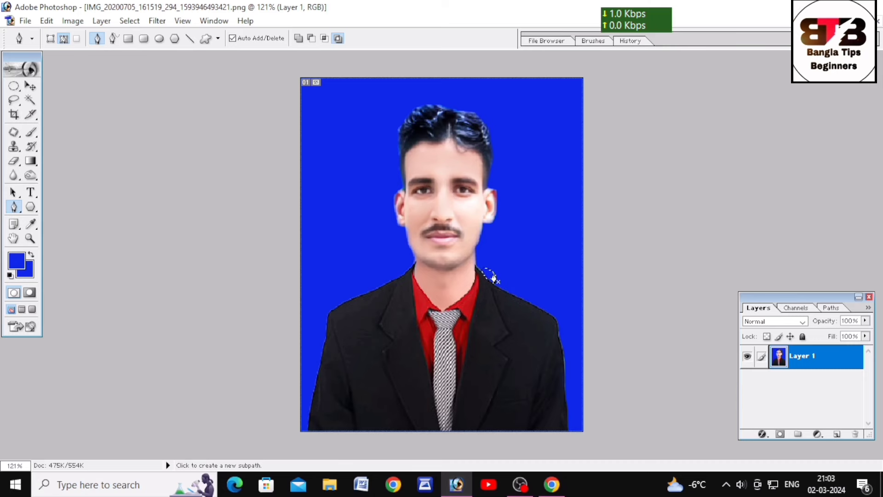
key(ctrl+minus)
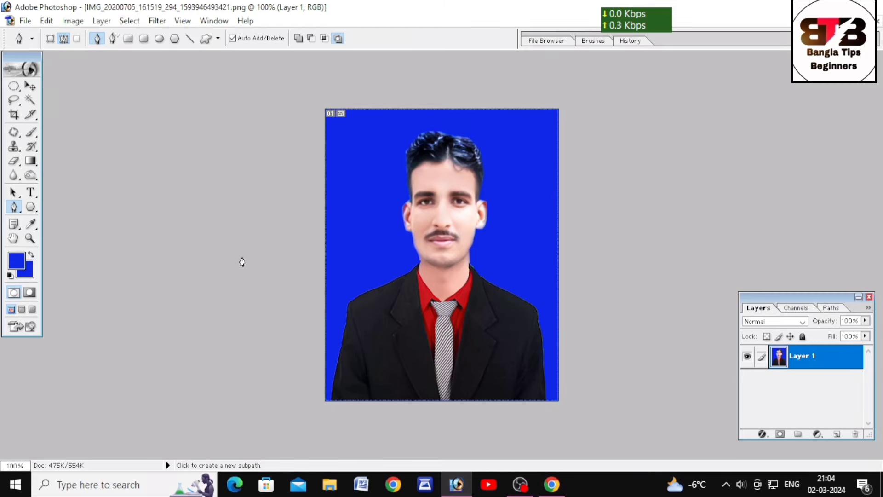
Step: Select the whole canvas and stroke it with a 4 px near-black border
click(29, 86)
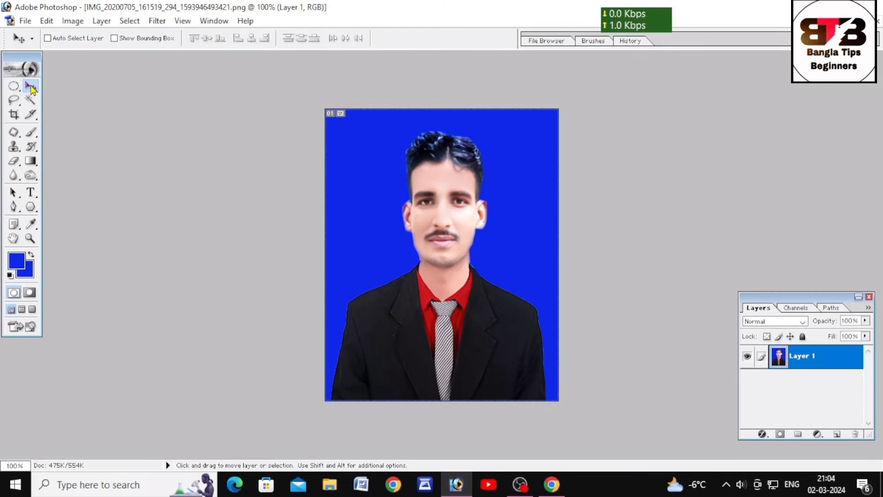
key(ctrl+a)
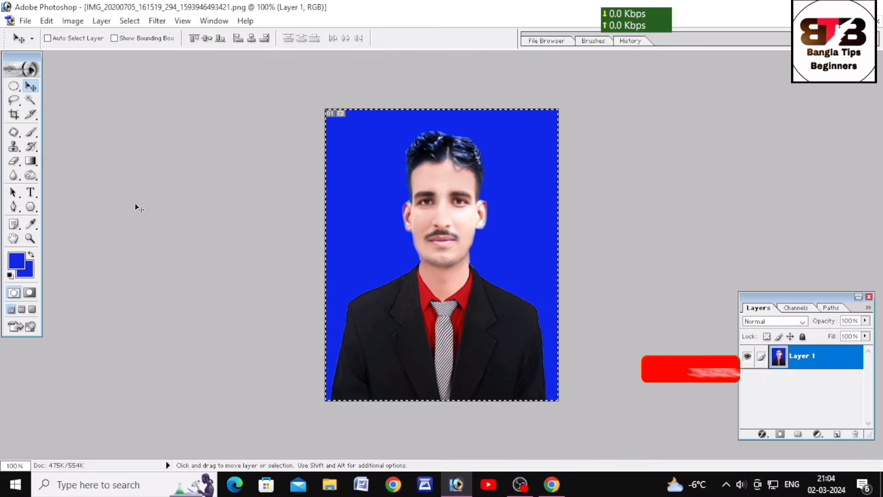
click(45, 26)
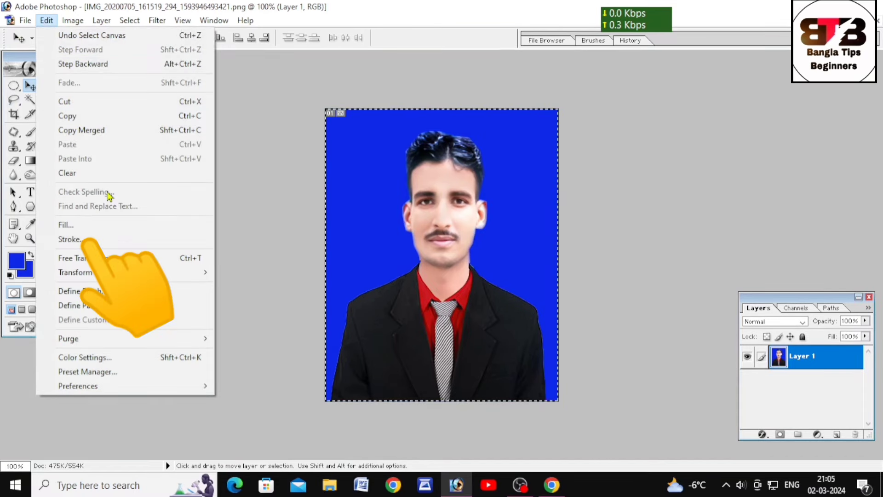
click(104, 249)
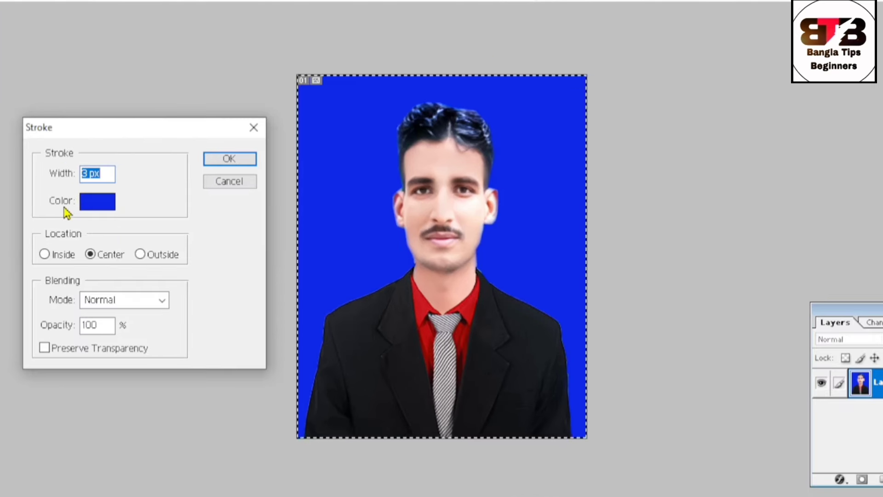
click(98, 202)
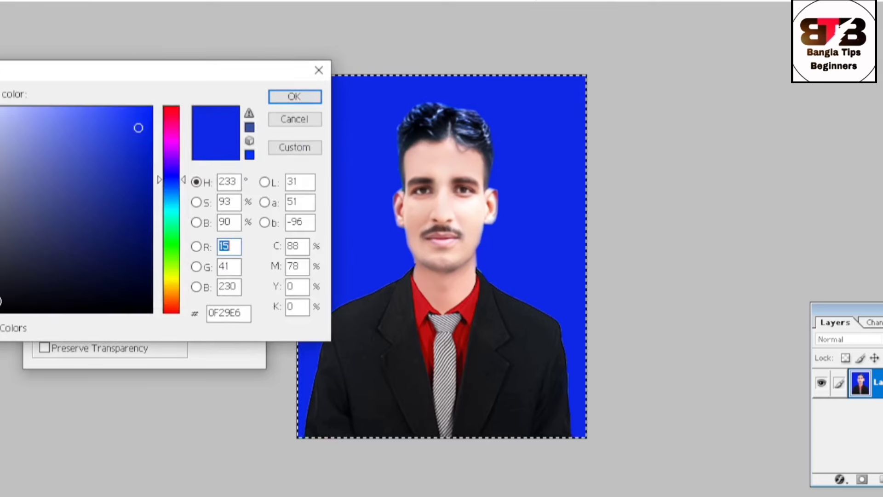
click(1, 302)
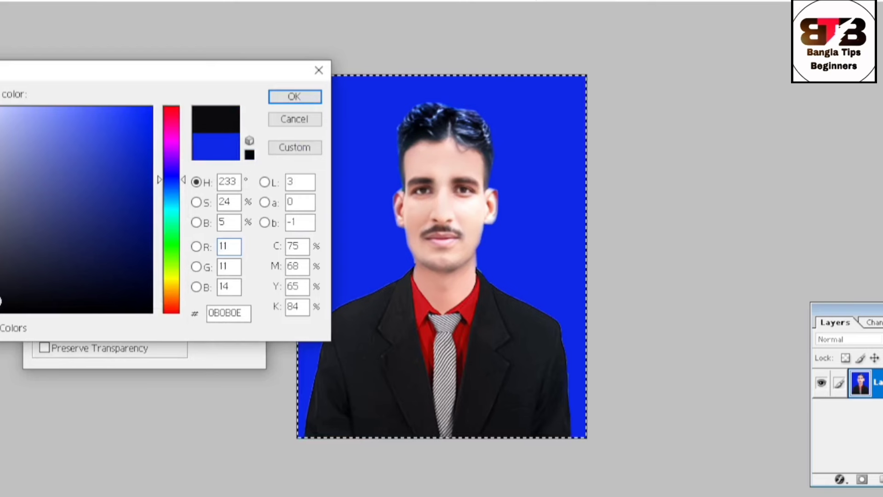
click(295, 96)
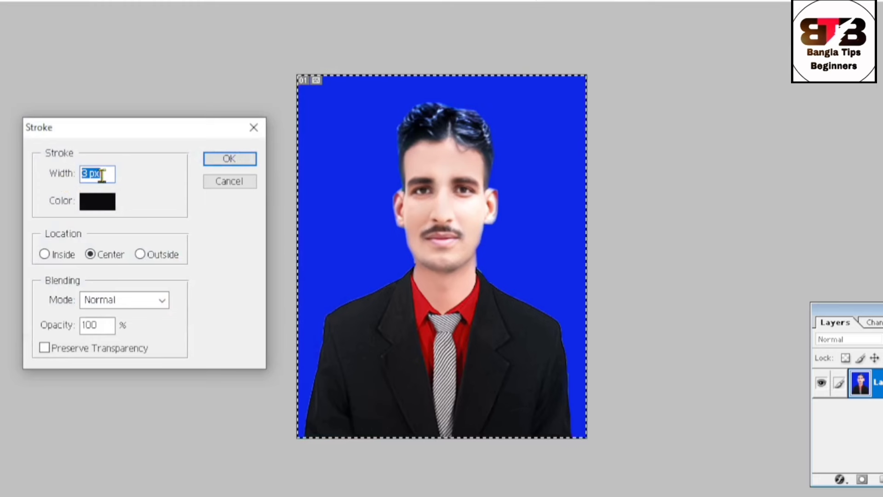
click(84, 174)
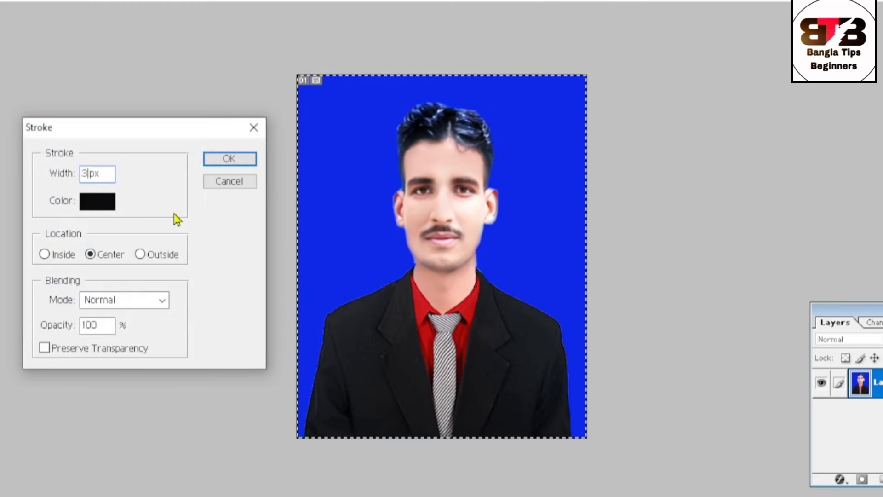
key(BackSpace)
text(4)
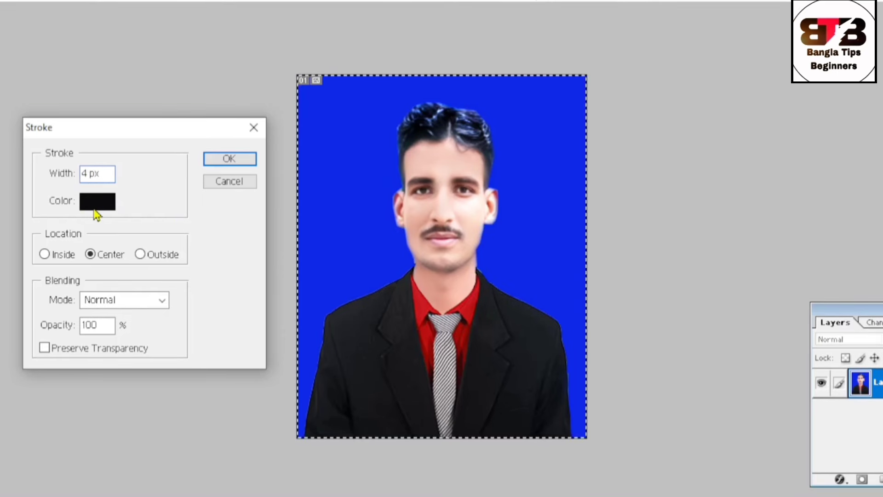
click(229, 159)
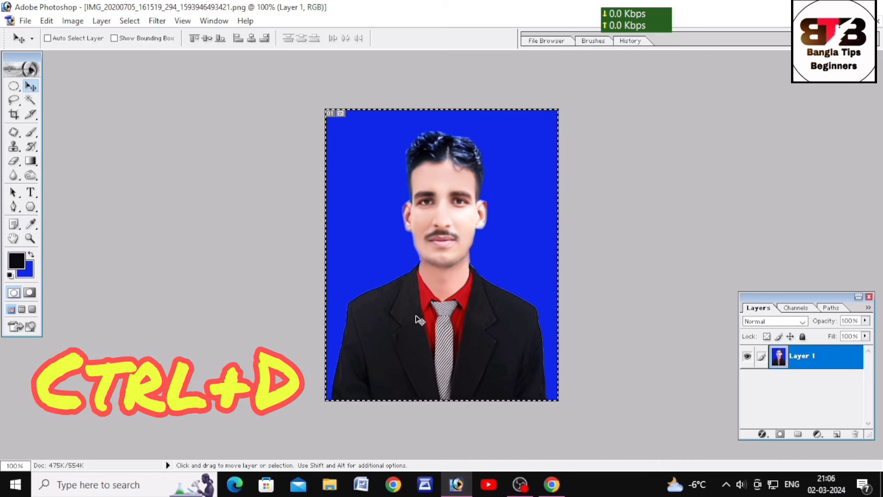
Step: Deselect the bordered photo, zoom out to see it whole, and open the File menu
key(ctrl+d)
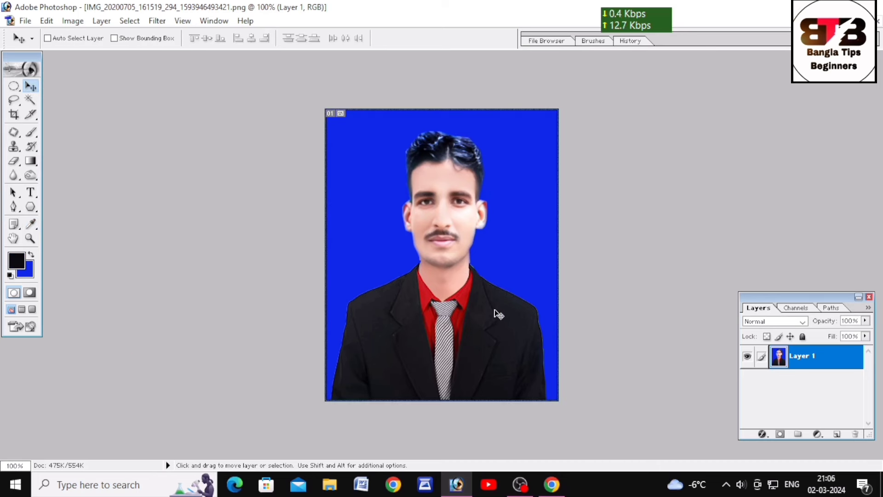
key(ctrl+minus)
key(ctrl+minus)
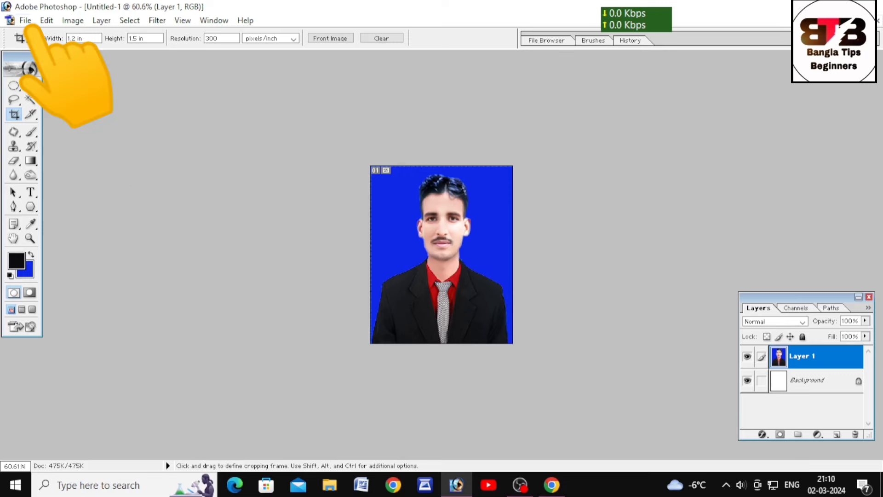
click(21, 23)
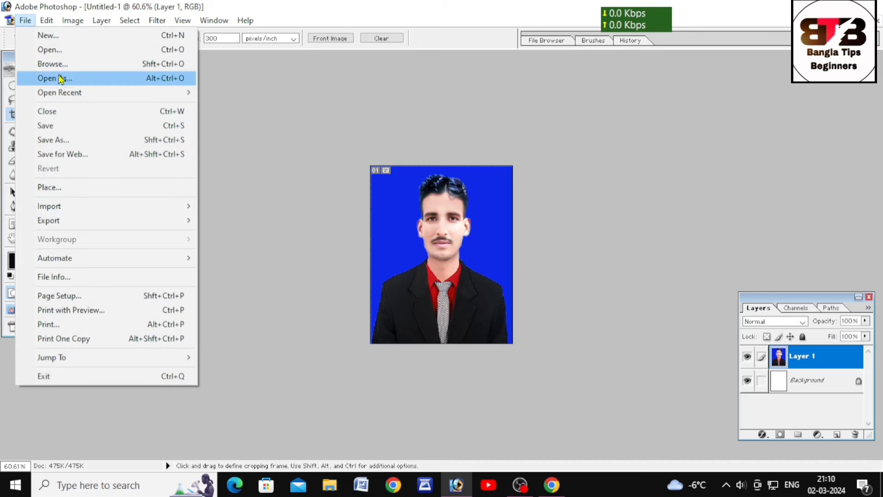
Step: Create a new white 4 x 6 inch document from the preset at 300 pixels/inch
click(48, 36)
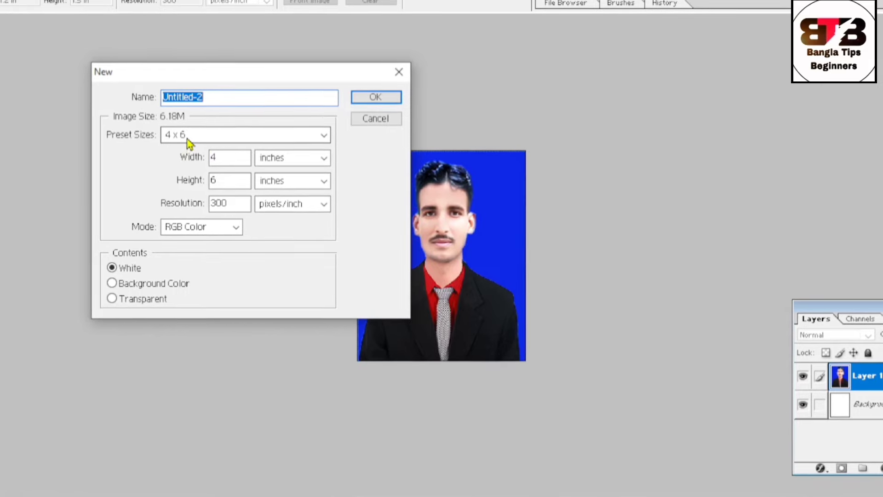
click(188, 139)
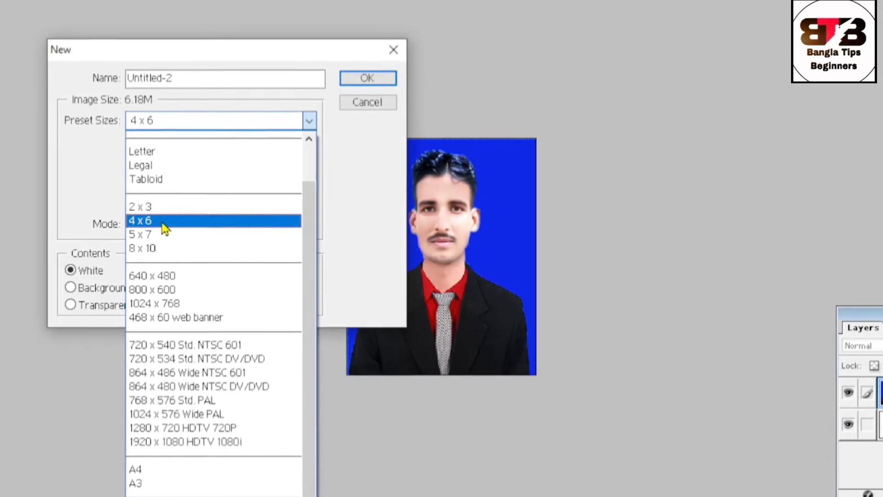
click(166, 225)
click(365, 76)
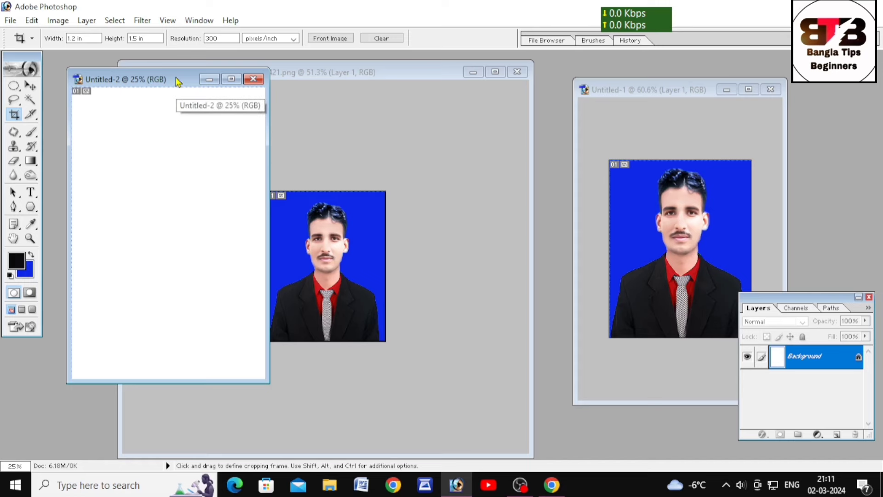
Step: Close the Untitled-1 photo window without saving
drag(178, 81, 567, 94)
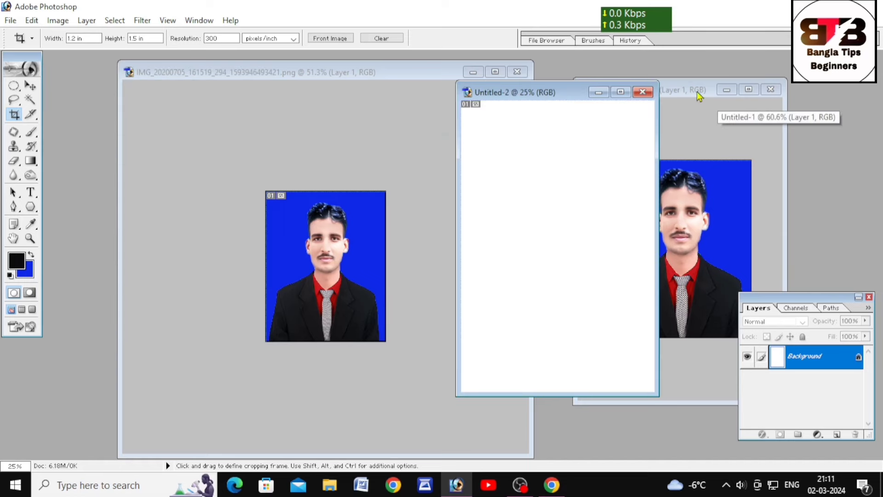
drag(756, 98, 817, 86)
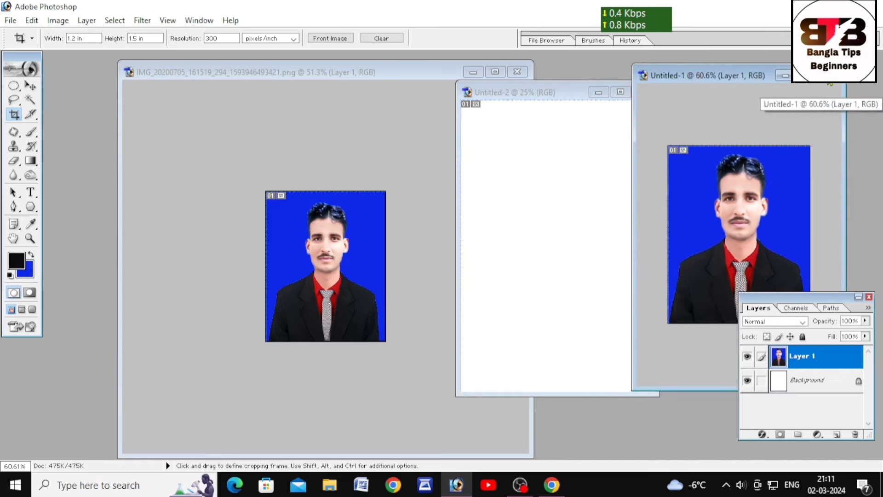
click(827, 76)
click(422, 191)
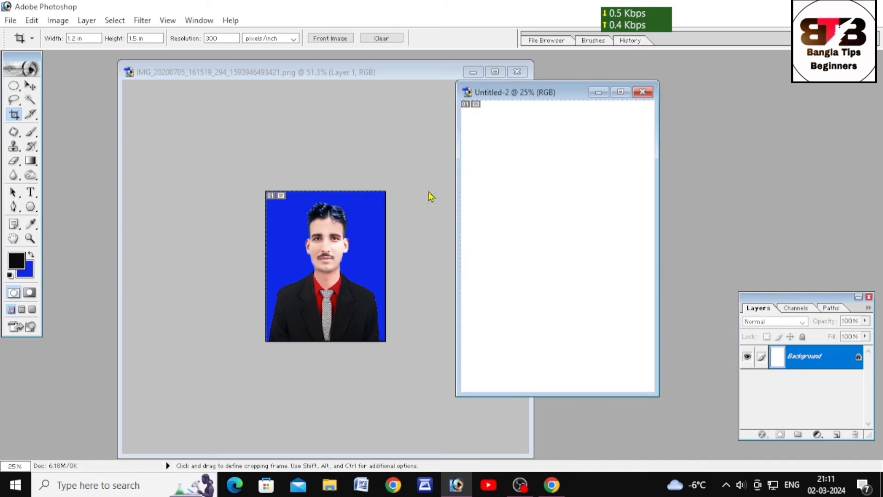
drag(556, 96, 659, 86)
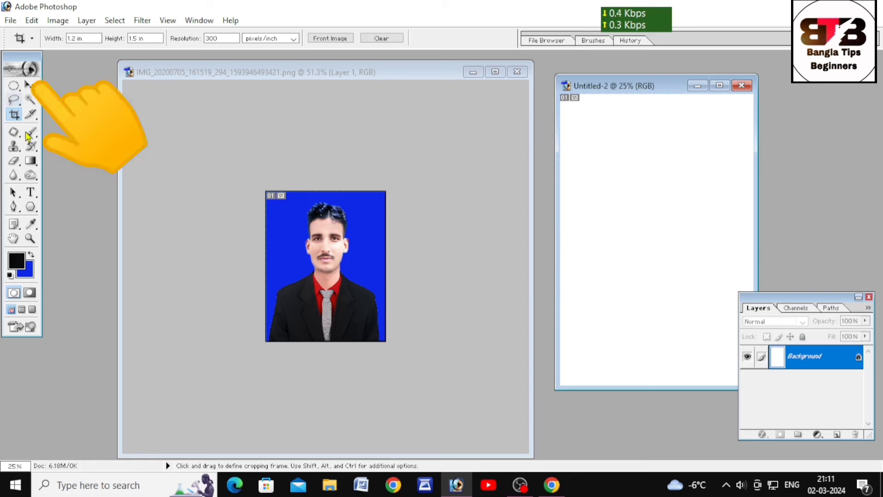
Step: Drag the bordered photo into the 4 x 6 page and maximise that page
click(29, 85)
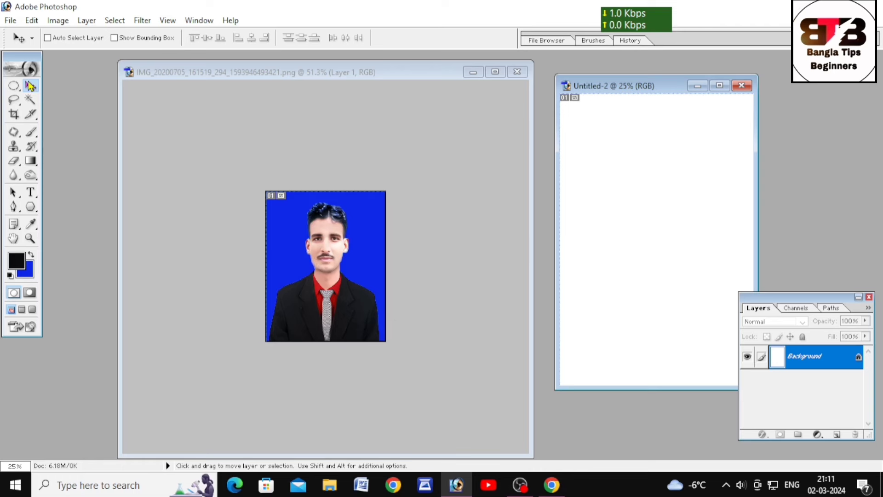
click(313, 272)
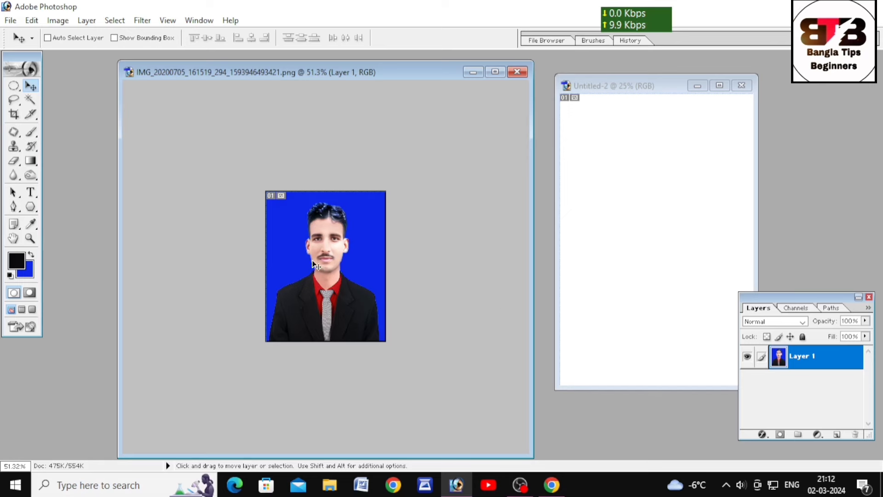
mouse_move(315, 264)
mouse_down()
mouse_move(617, 193)
mouse_move(643, 204)
mouse_up()
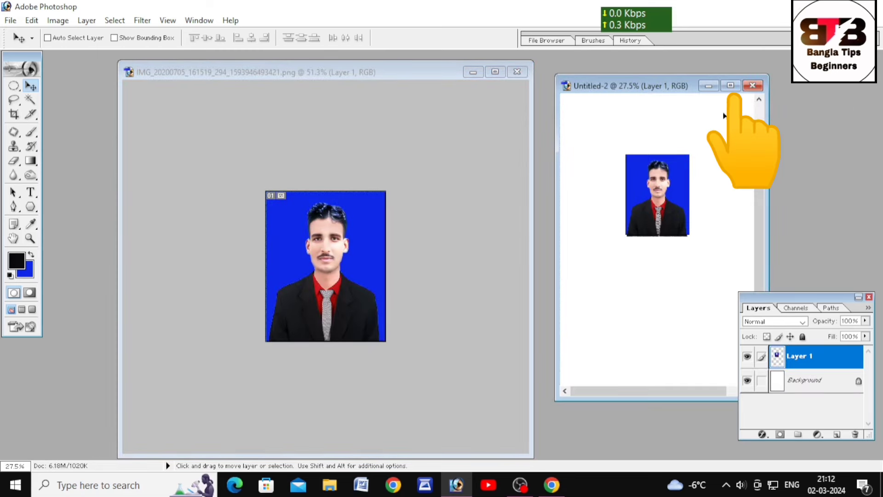
click(731, 85)
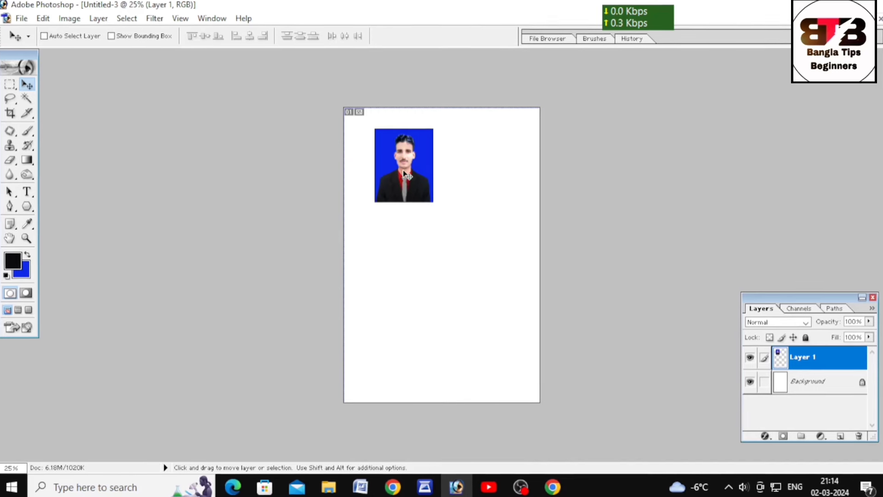
Step: Move the photo toward the top-left and place a second copy to its right
drag(399, 186, 388, 155)
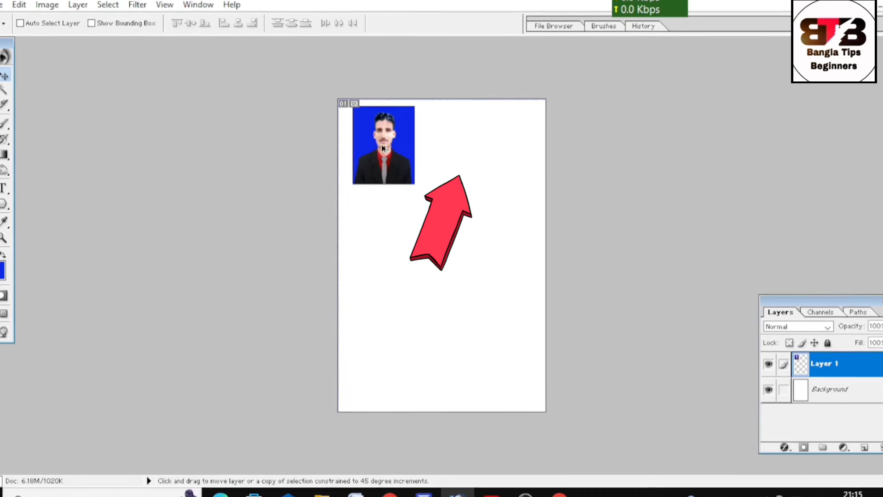
mouse_move(383, 147)
mouse_down()
mouse_move(429, 154)
mouse_move(451, 139)
mouse_up()
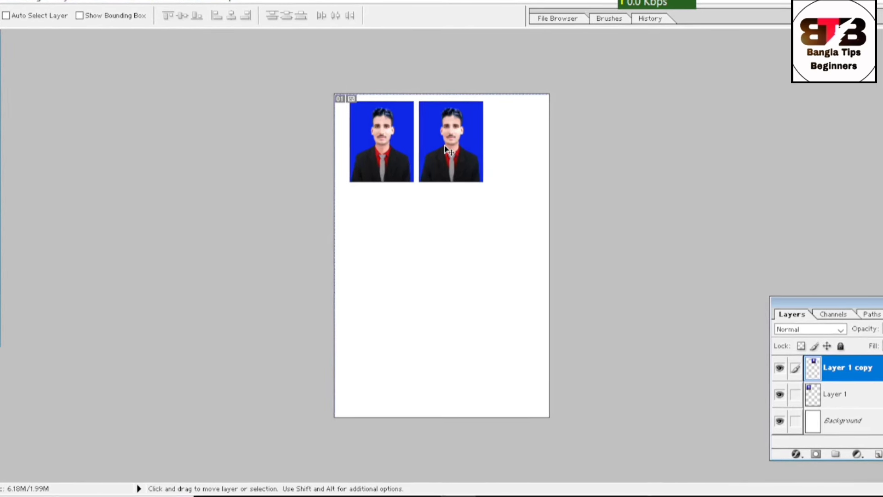
Step: Alt-drag a third photo copy to the right, then nudge the left photo (Layer 1) left
key(alt)
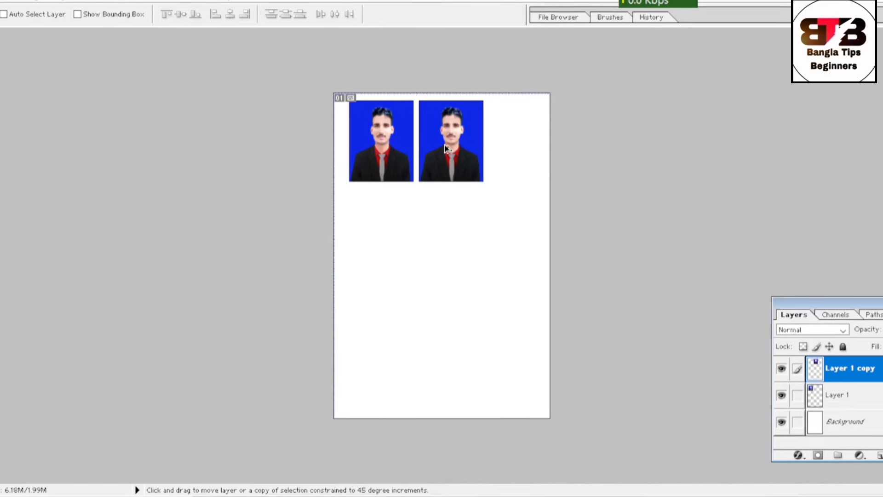
drag(444, 148, 512, 148)
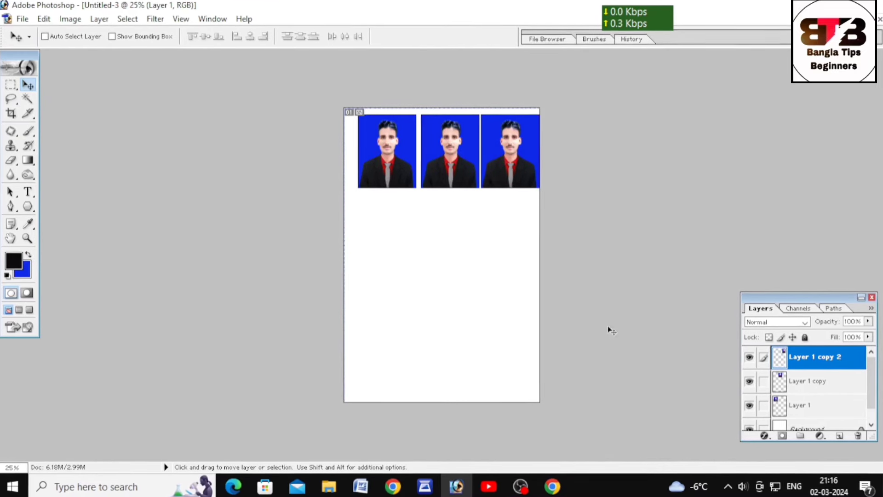
right_click(375, 148)
right_click(372, 132)
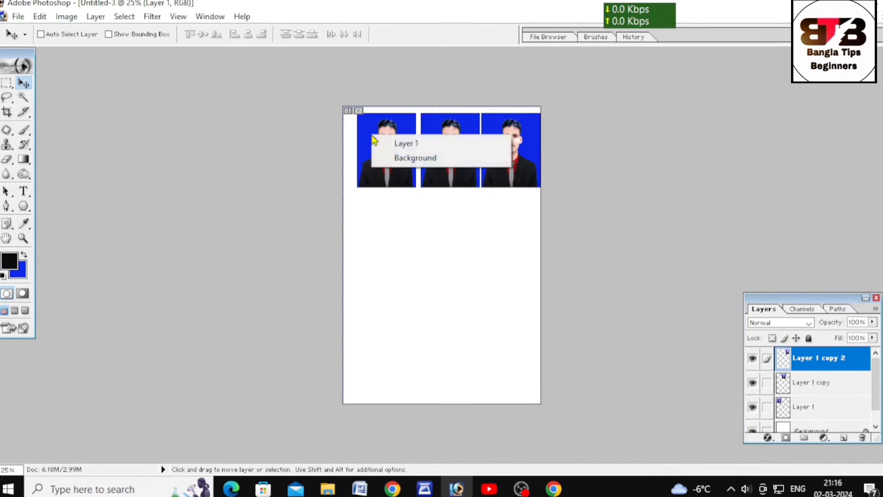
right_click(371, 125)
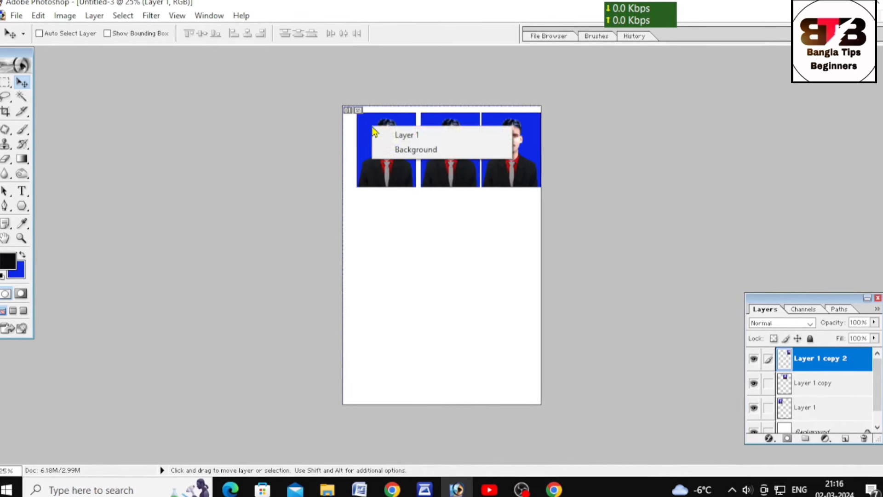
click(398, 137)
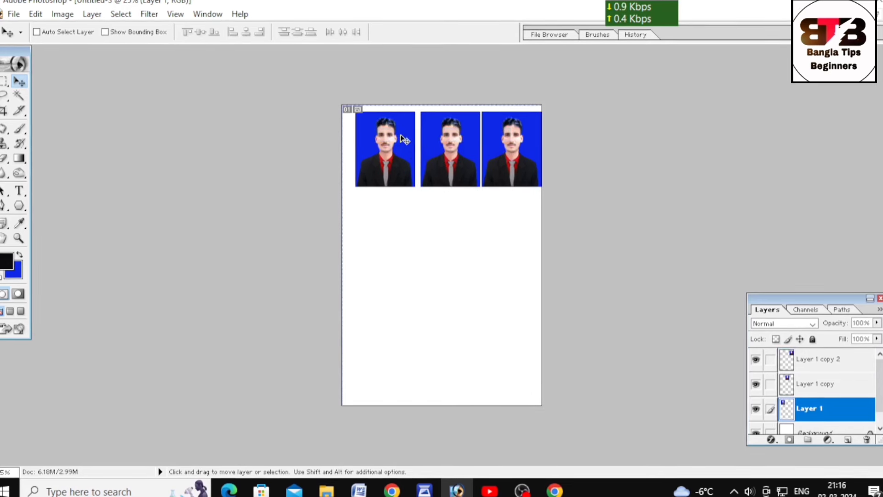
key(Left)
key(Left)
key(Left)
key(Left)
key(Left)
key(Left)
key(Left)
key(Left)
key(Left)
key(Left)
key(Left)
key(Left)
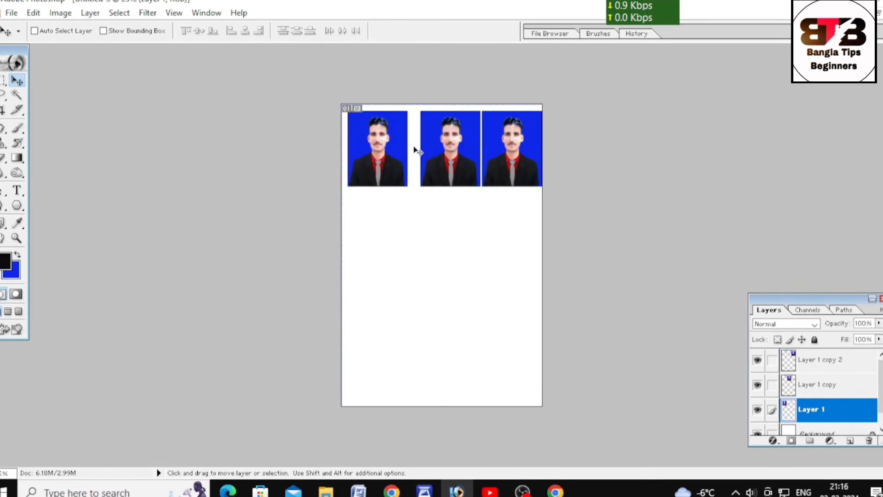
Step: Nudge the middle (Layer 1 copy) and right (Layer 1 copy 2) photos left to even the gaps
ctrl+click(445, 159)
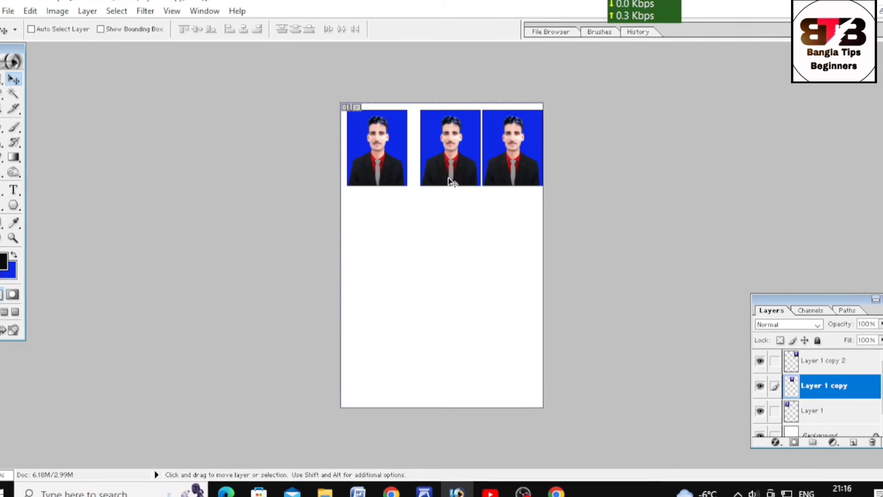
right_click(449, 145)
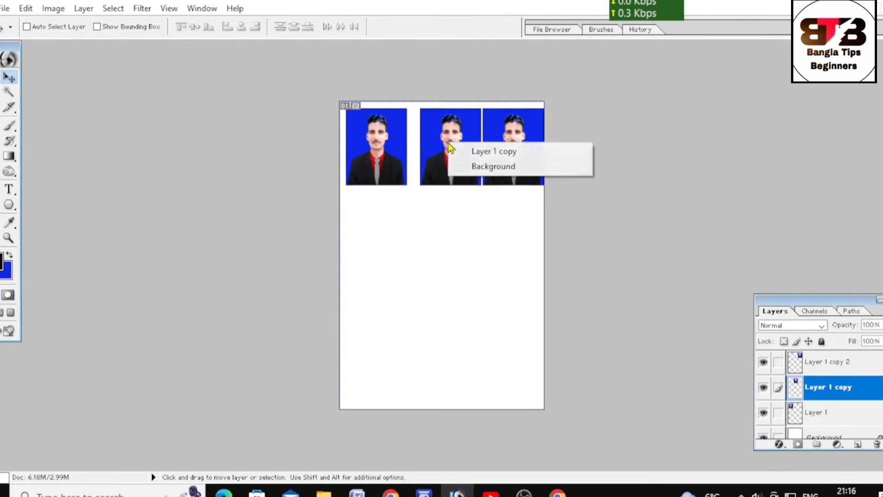
click(481, 152)
key(Left)
key(Left)
key(Left)
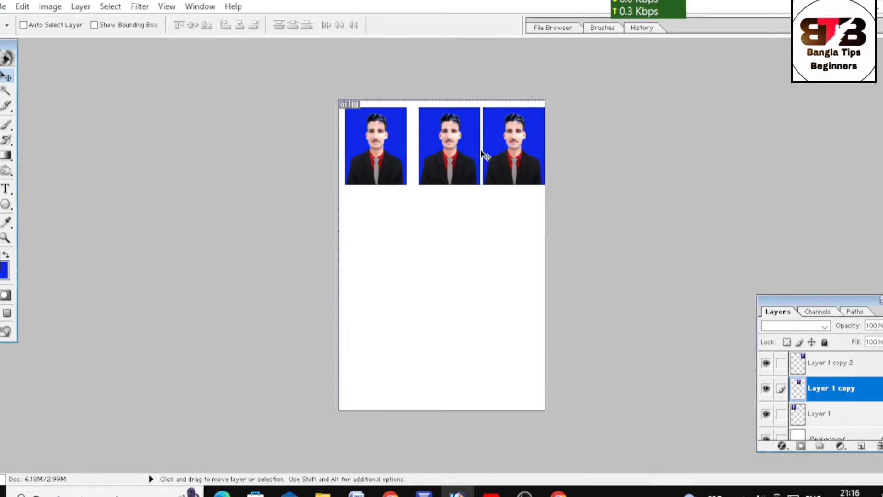
key(Left)
key(Left)
key(Left)
key(Left)
key(Left)
key(Left)
key(Left)
key(Left)
key(Left)
key(Left)
key(Left)
key(Left)
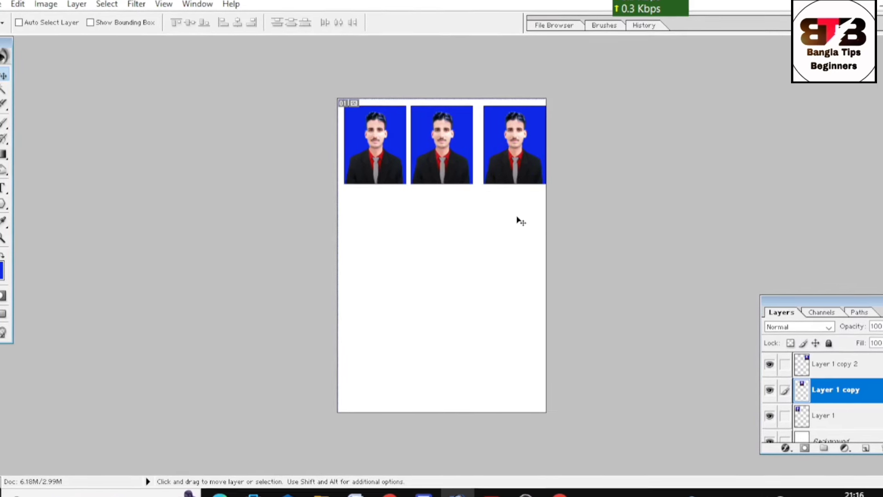
right_click(511, 140)
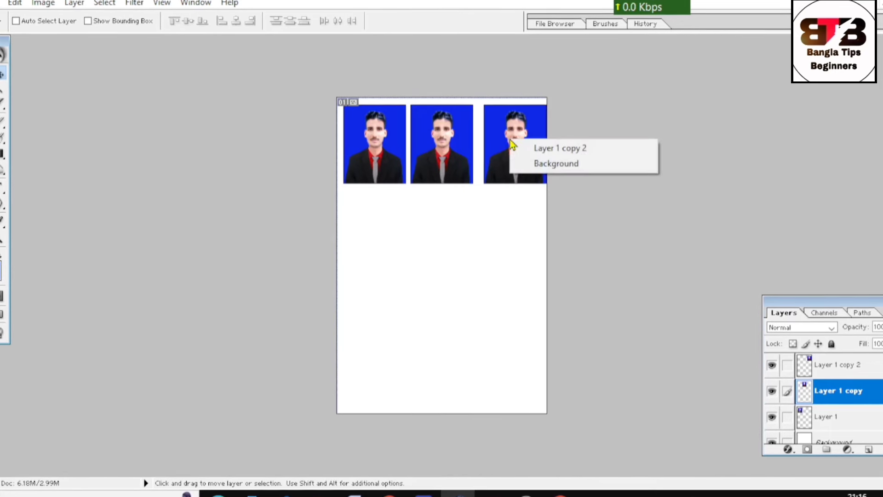
click(563, 151)
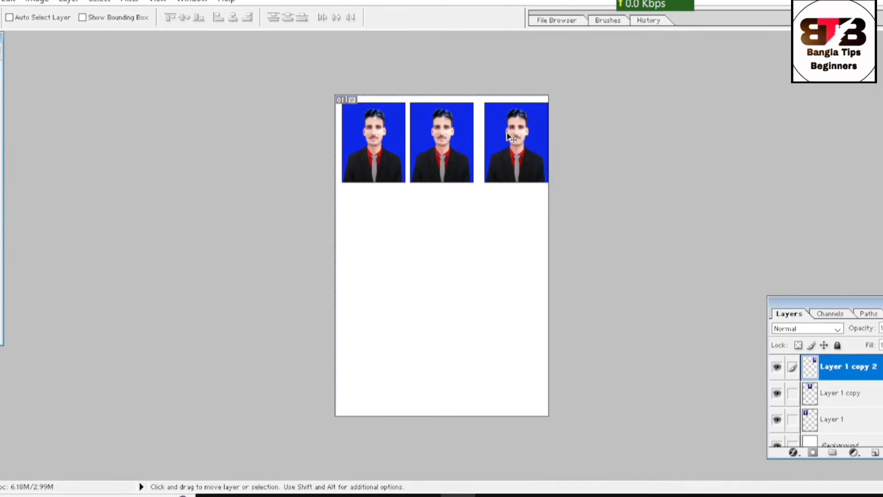
key(shift+Left)
key(shift+Left)
key(shift+Left)
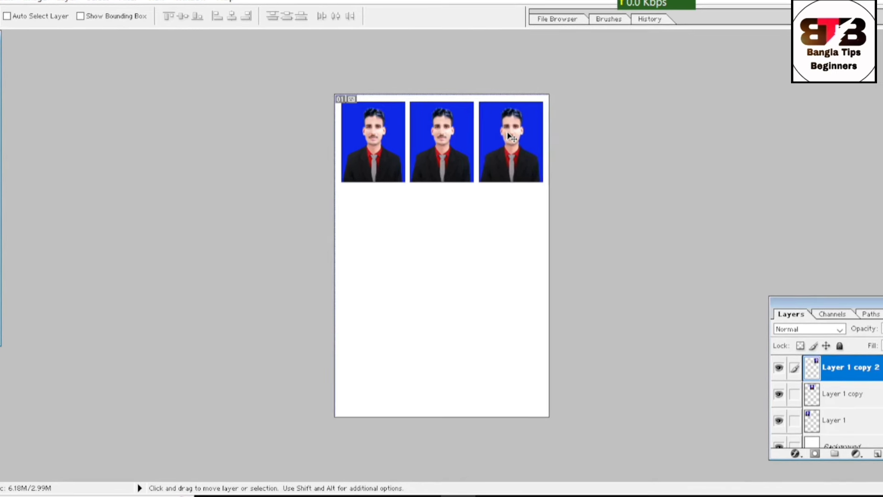
key(shift+Left)
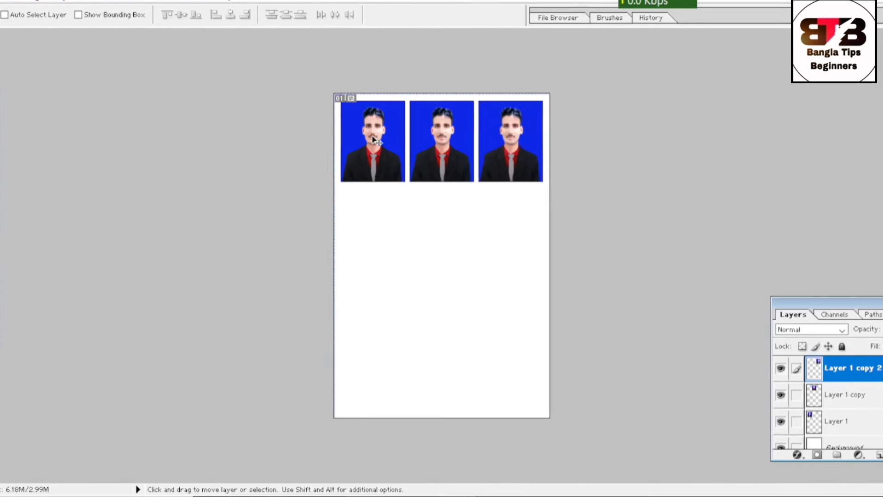
Step: Reselect Layer 1, Layer 1 copy and Layer 1 copy 2 in turn to check each photo
right_click(372, 134)
click(404, 143)
right_click(432, 170)
click(442, 156)
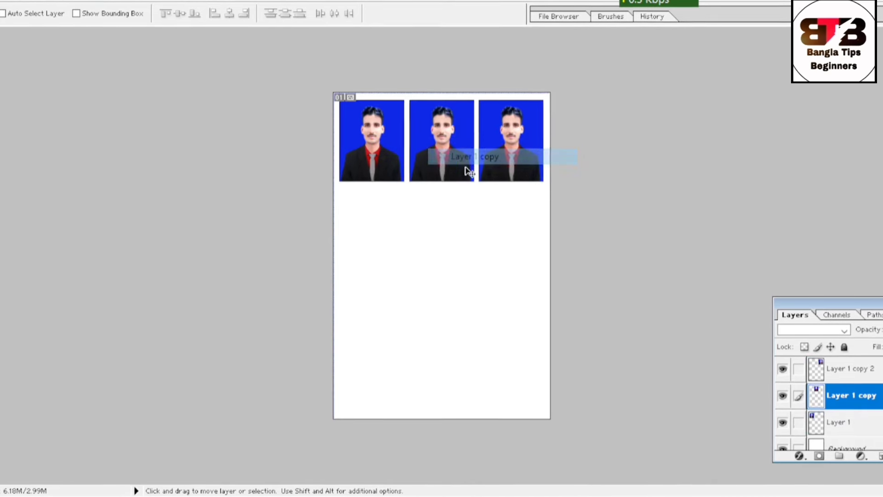
right_click(520, 170)
click(518, 164)
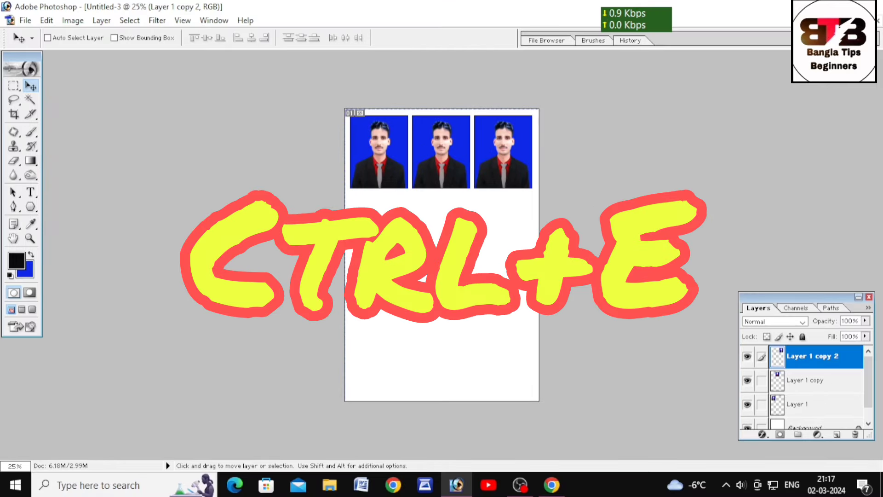
Step: Merge Layer 1 copy 2, Layer 1 copy and Layer 1 down into the Background
key(ctrl+e)
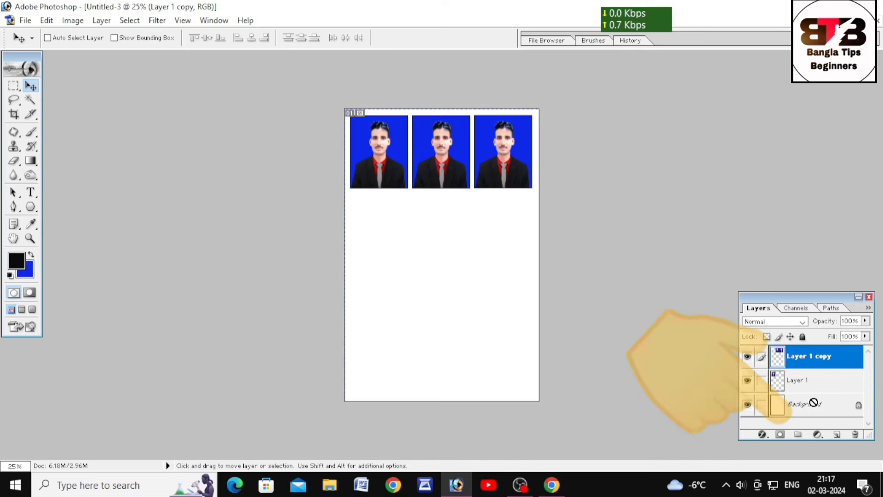
key(ctrl+e)
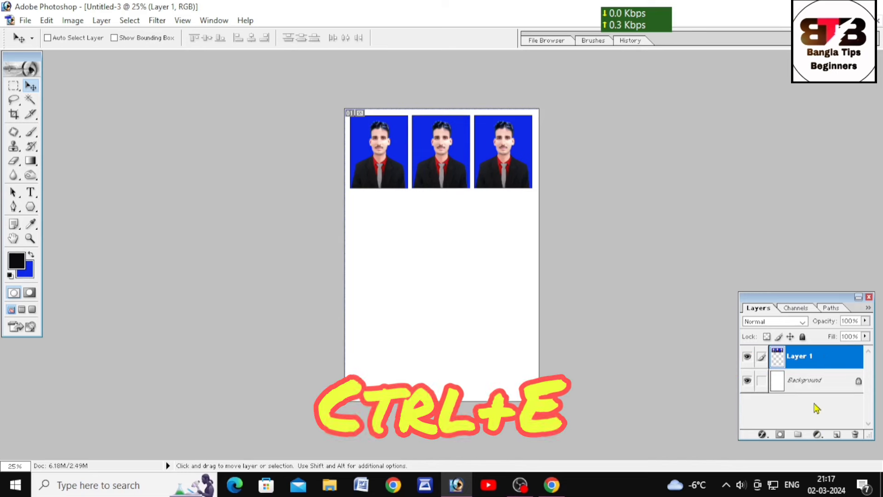
key(ctrl+e)
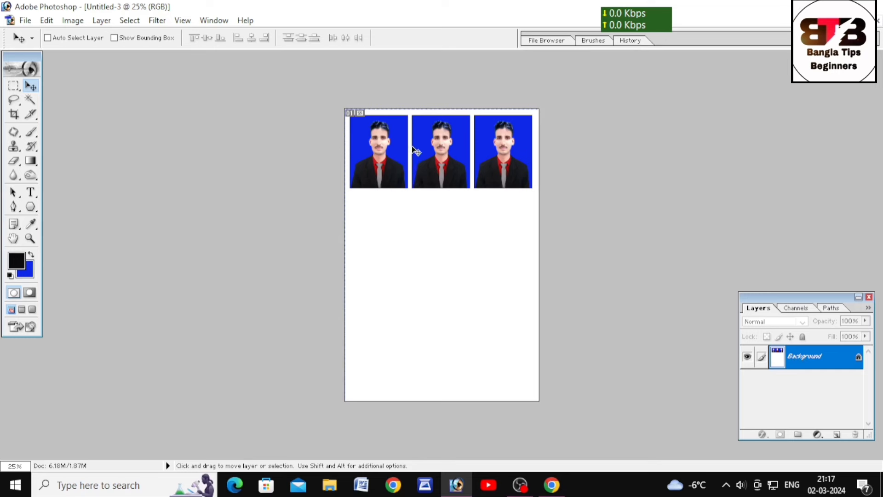
Step: Copy the photo row straight down twice to form three rows of three portraits
key(ctrl+alt+shift)
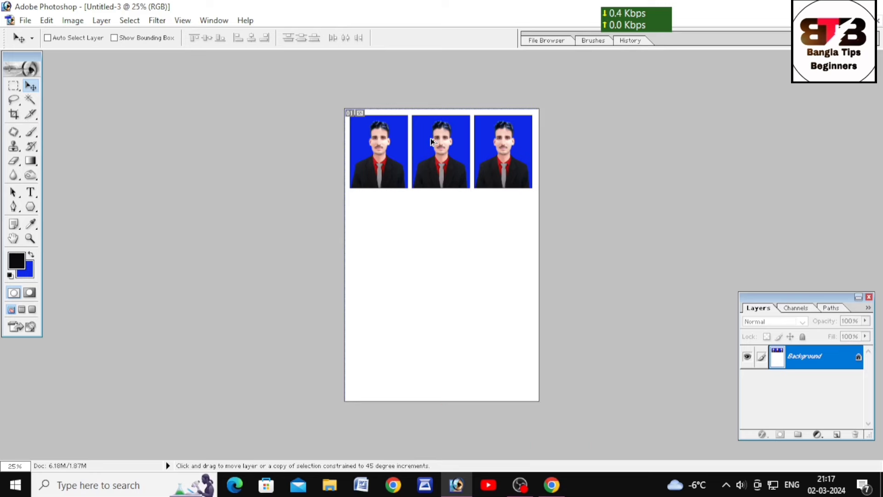
drag(431, 145, 419, 220)
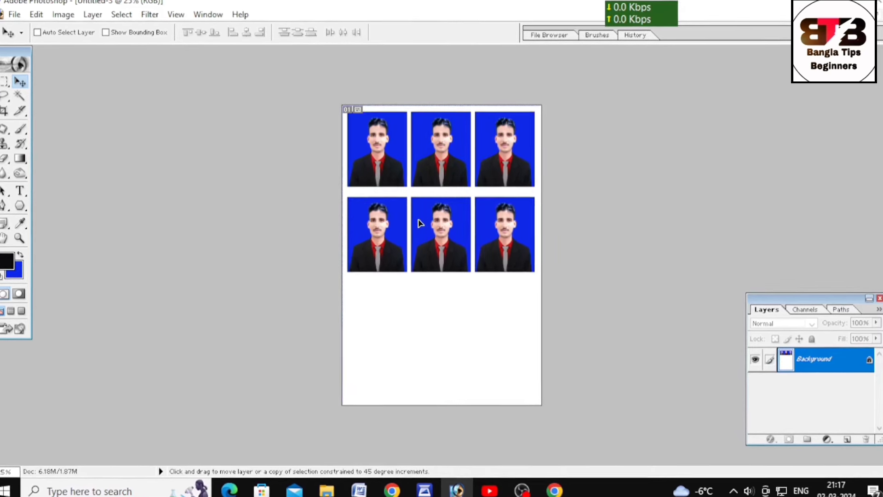
key(ctrl+j)
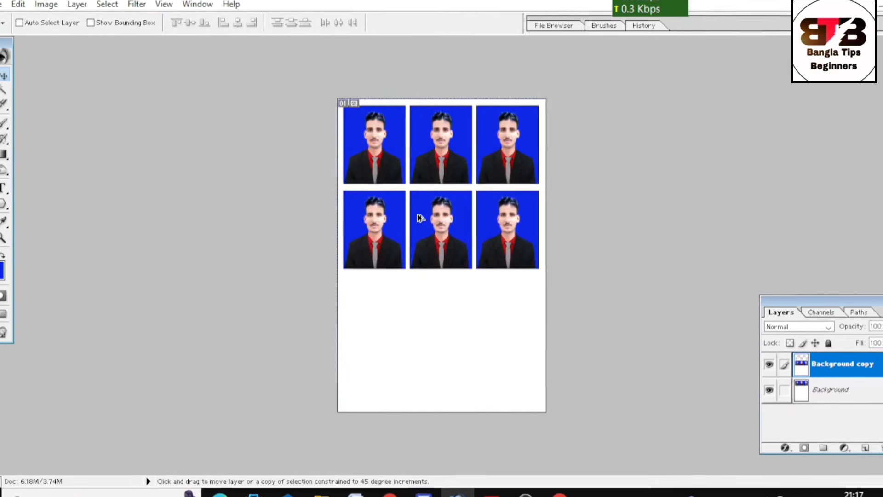
drag(420, 218, 409, 304)
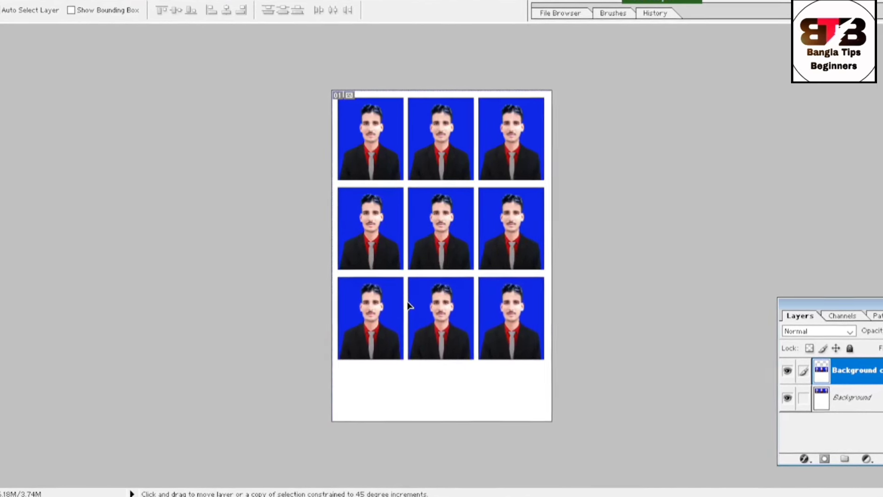
key(ctrl+j)
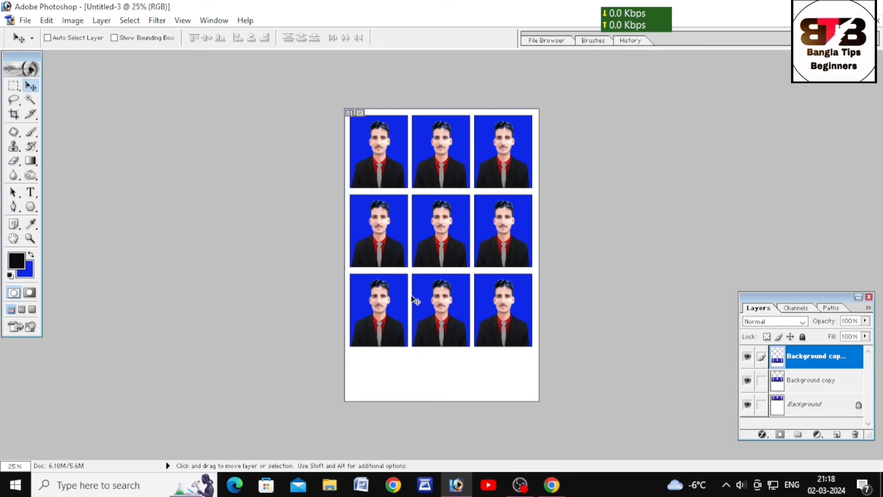
scroll(417, 302, down, 2)
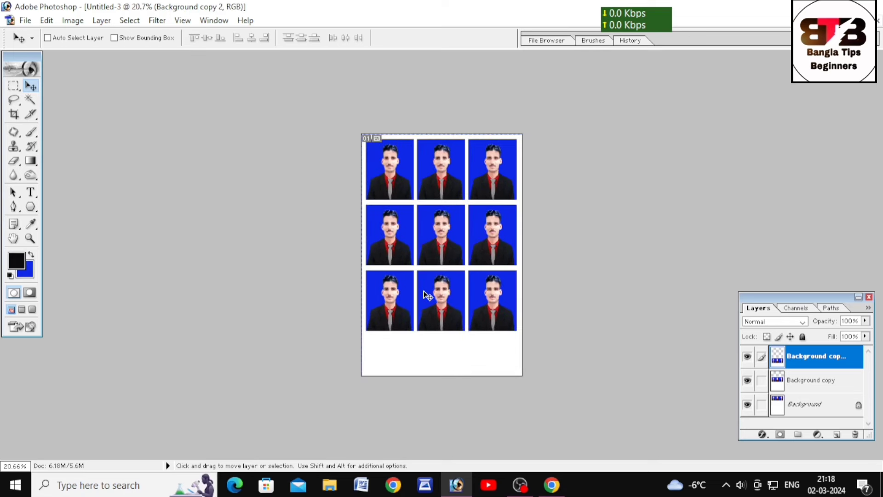
scroll(427, 295, up, 3)
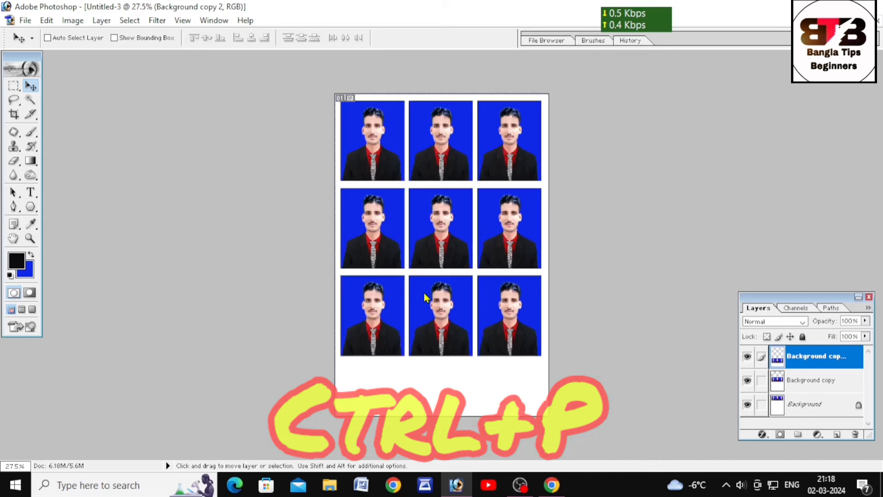
Step: Continue from Photoshop's Print settings to the Windows printer dialog for the EPSON L3210
key(ctrl+p)
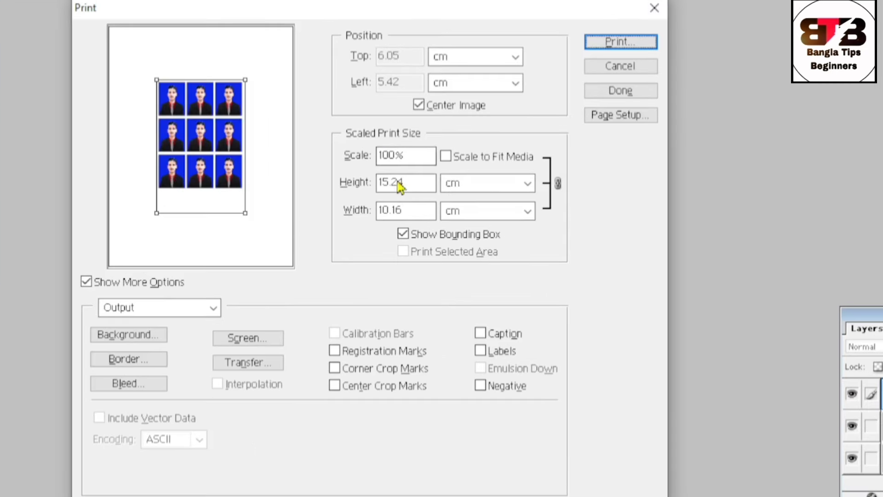
click(615, 45)
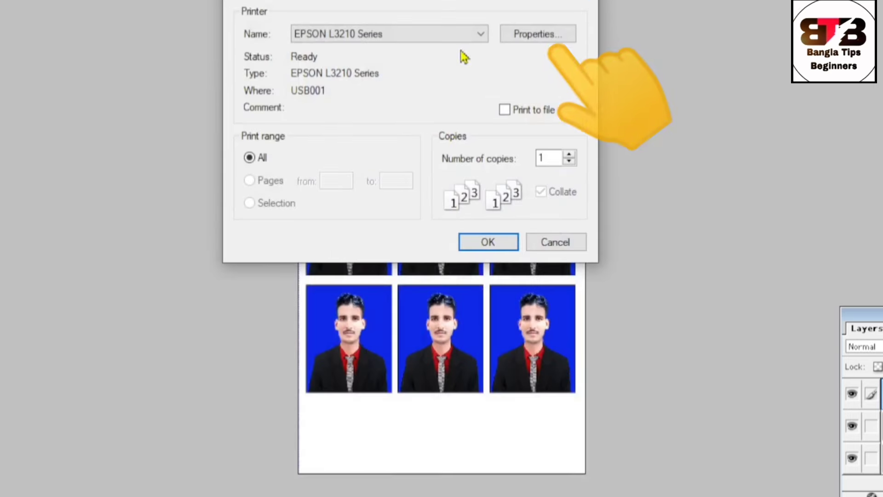
Step: In the EPSON printer properties, set Document Size to 10 x 15 cm (4 x 6 in)
click(530, 36)
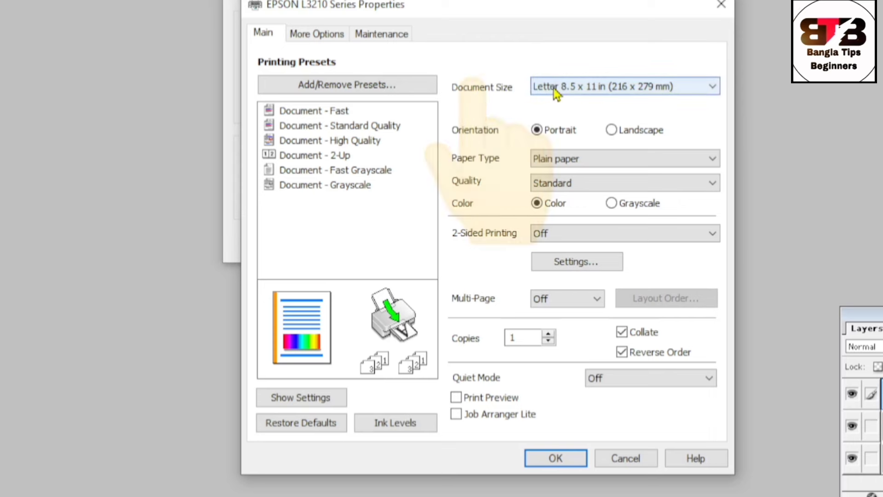
click(612, 91)
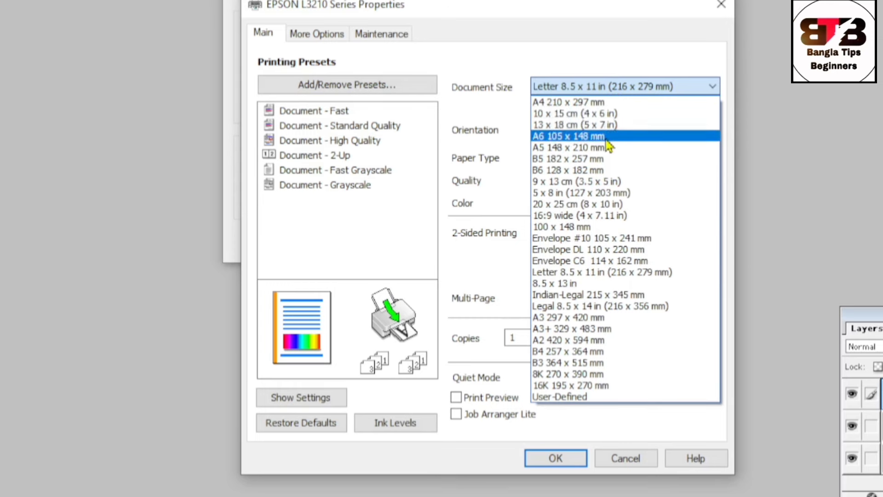
click(607, 119)
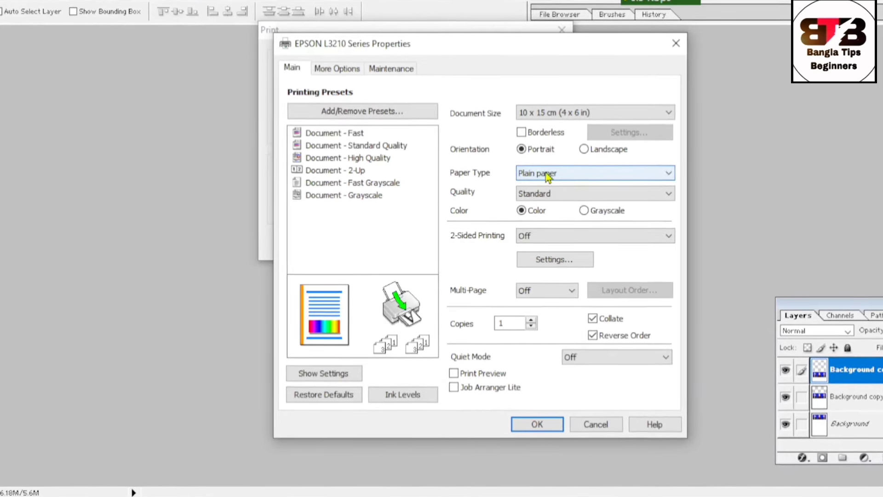
Step: Set Paper Type to Photo Paper Glossy and print Quality to High
click(548, 175)
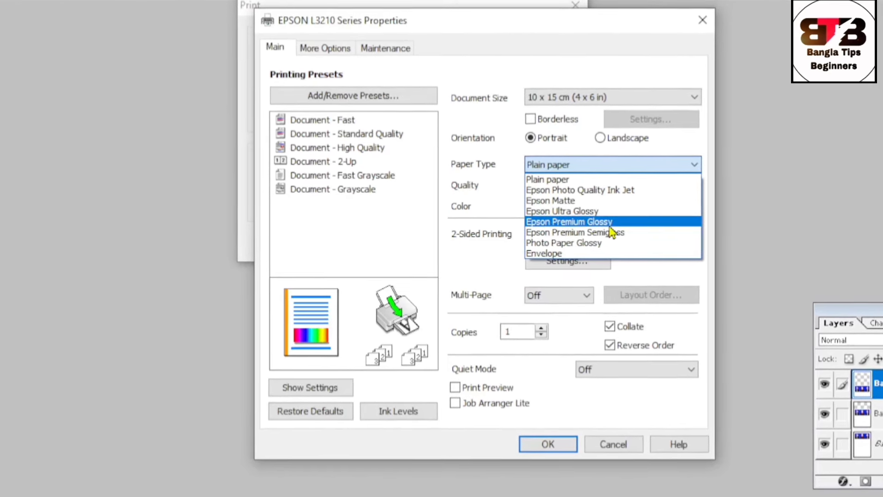
click(556, 243)
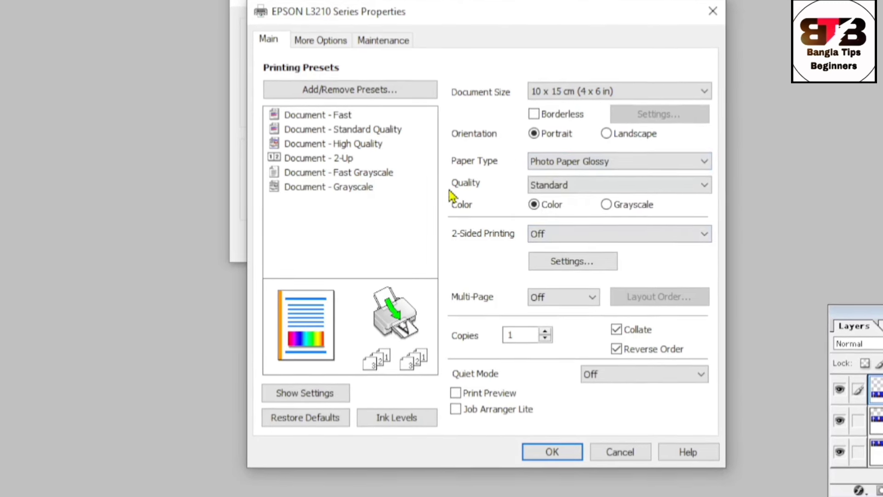
click(558, 184)
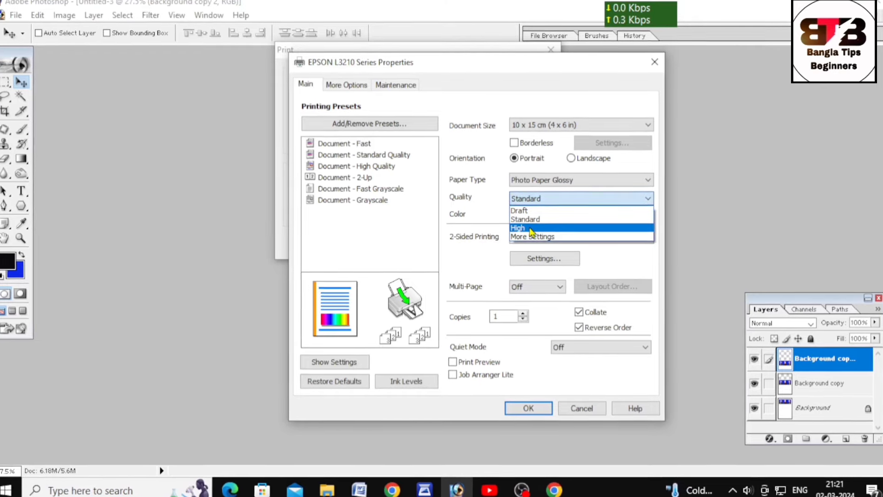
click(529, 227)
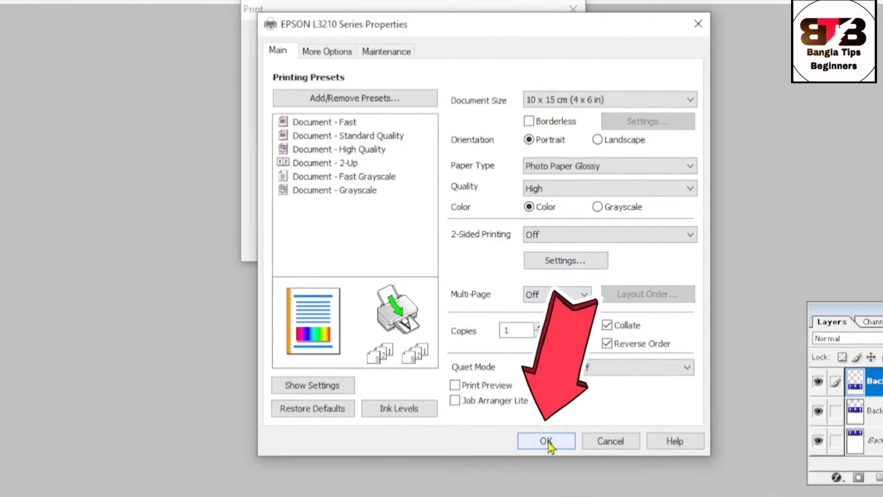
Step: Confirm the EPSON properties with OK to return to the print dialog
click(551, 442)
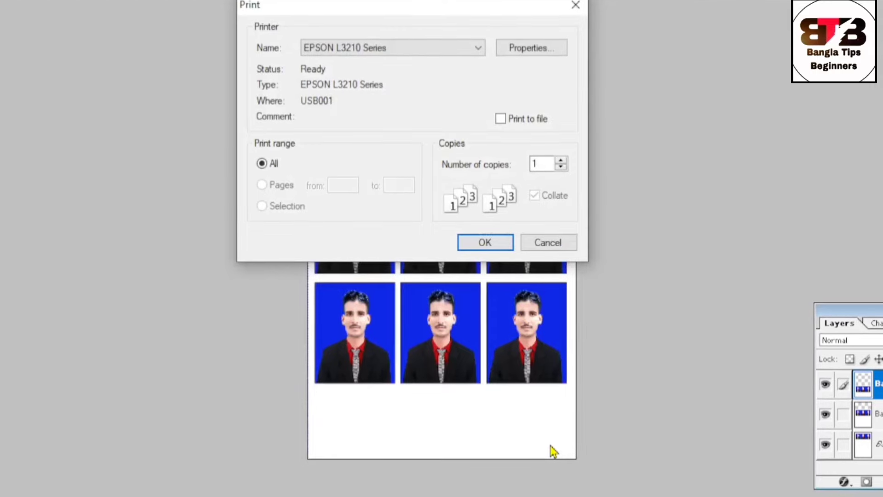